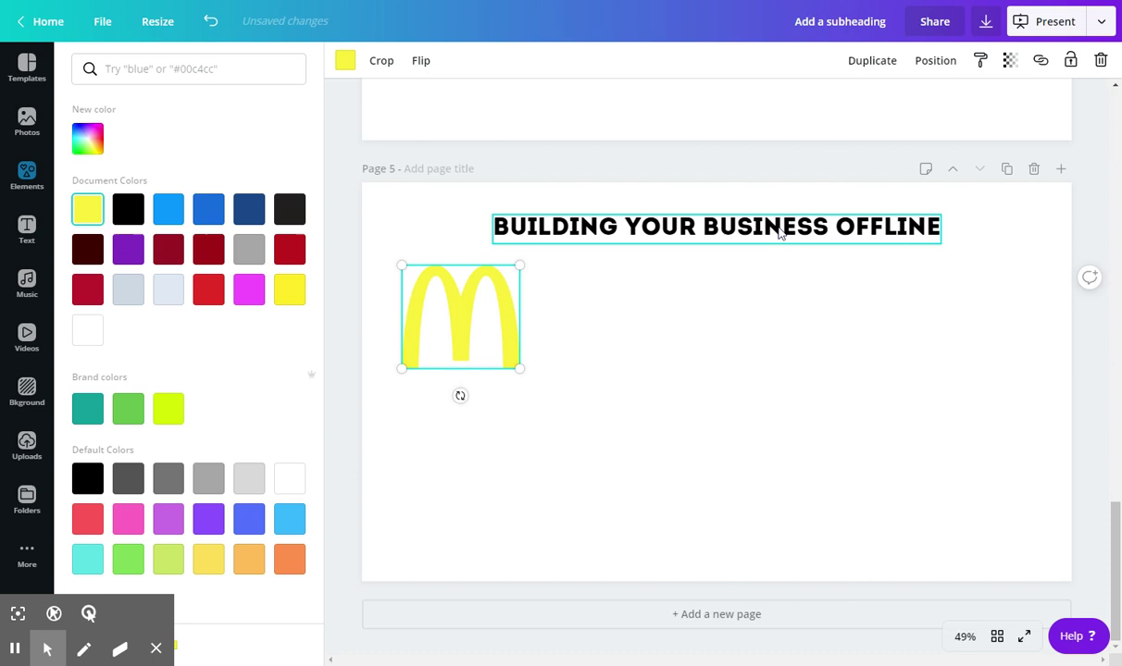
# Step: Deselect the yellow logo and select the BUILDING YOUR BUSINESS OFFLINE title
pyautogui.click(543, 330)
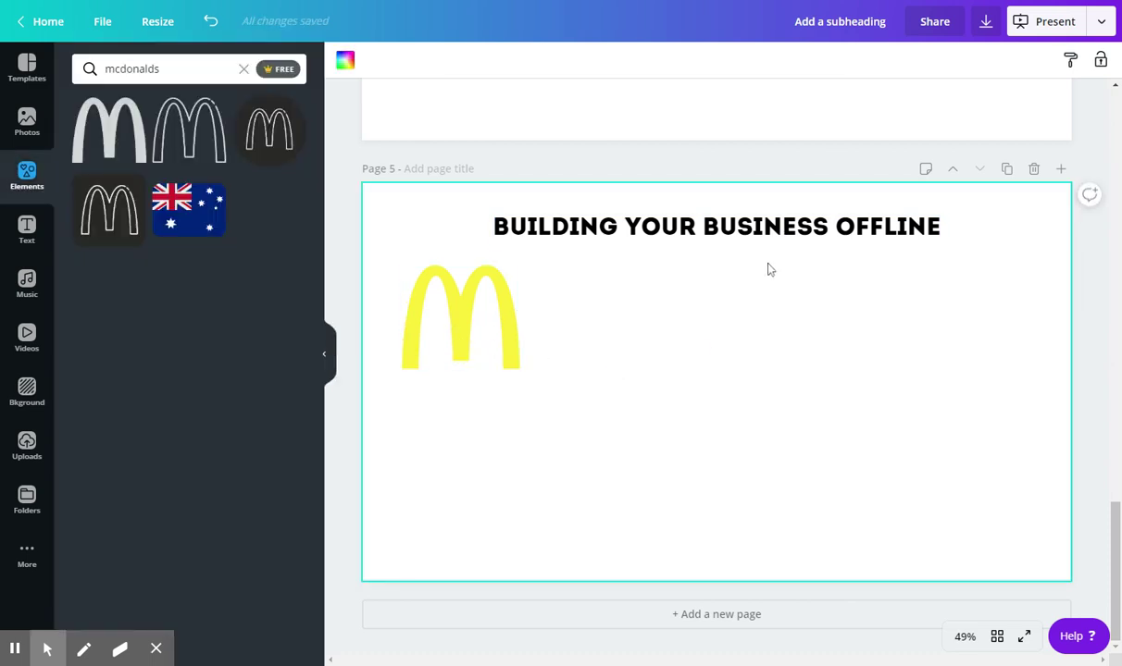
pyautogui.click(827, 233)
# Step: Duplicate the title and retype it as 'TRAFFIC (PEOPLE)' with a second line '- WHO DO I WANT TO SERVE'
pyautogui.click(870, 61)
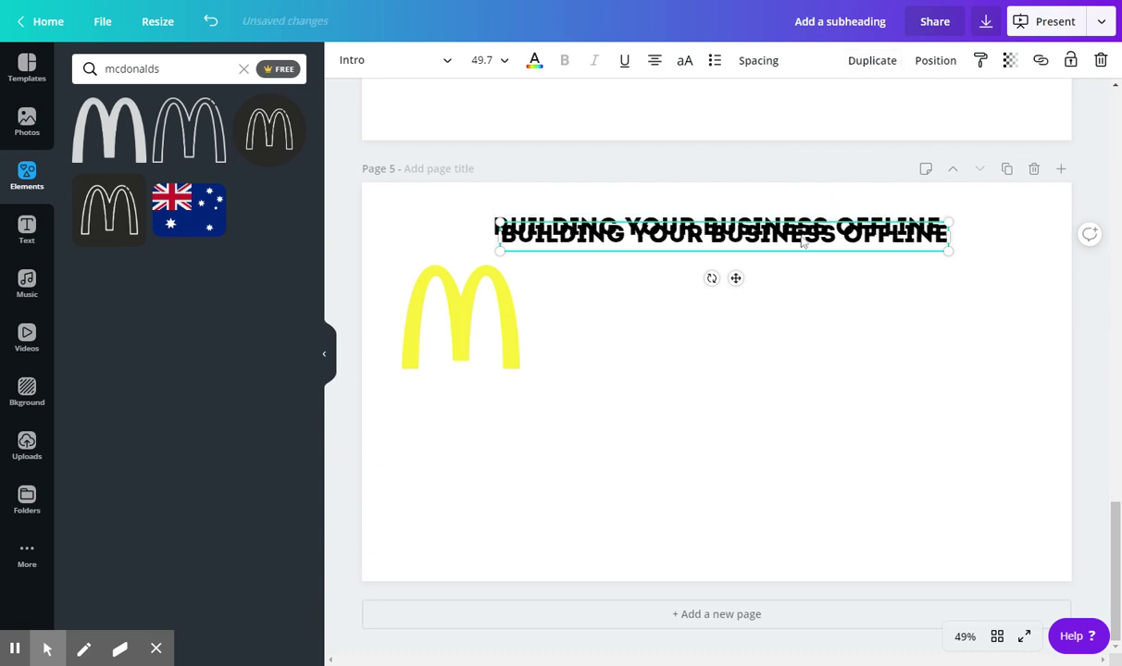
pyautogui.moveTo(771, 231); pyautogui.dragTo(836, 306)
pyautogui.doubleClick(1007, 328)
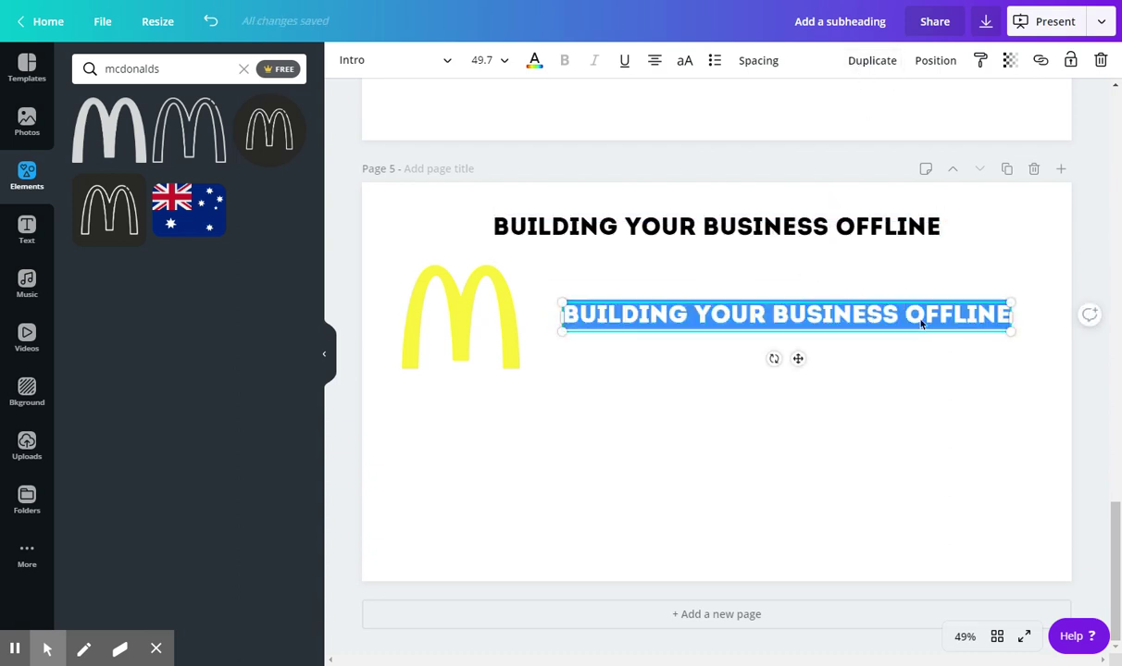
pyautogui.write('P')
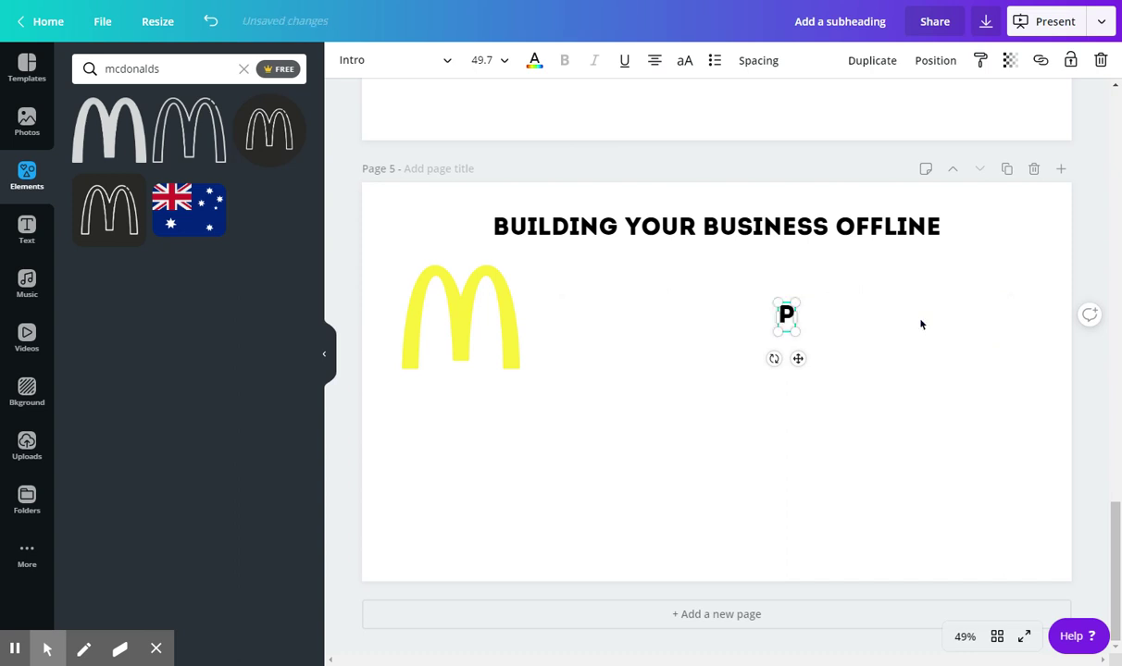
pyautogui.press('BackSpace')
pyautogui.write('TRAFFIC')
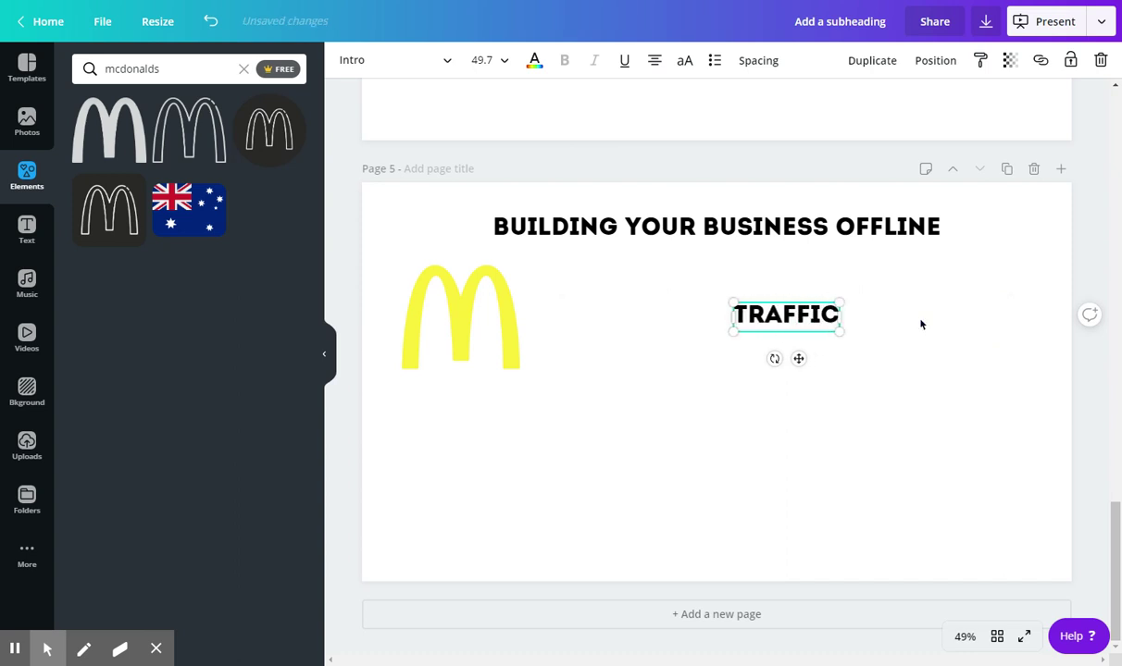
pyautogui.write(' (PEOPLE')
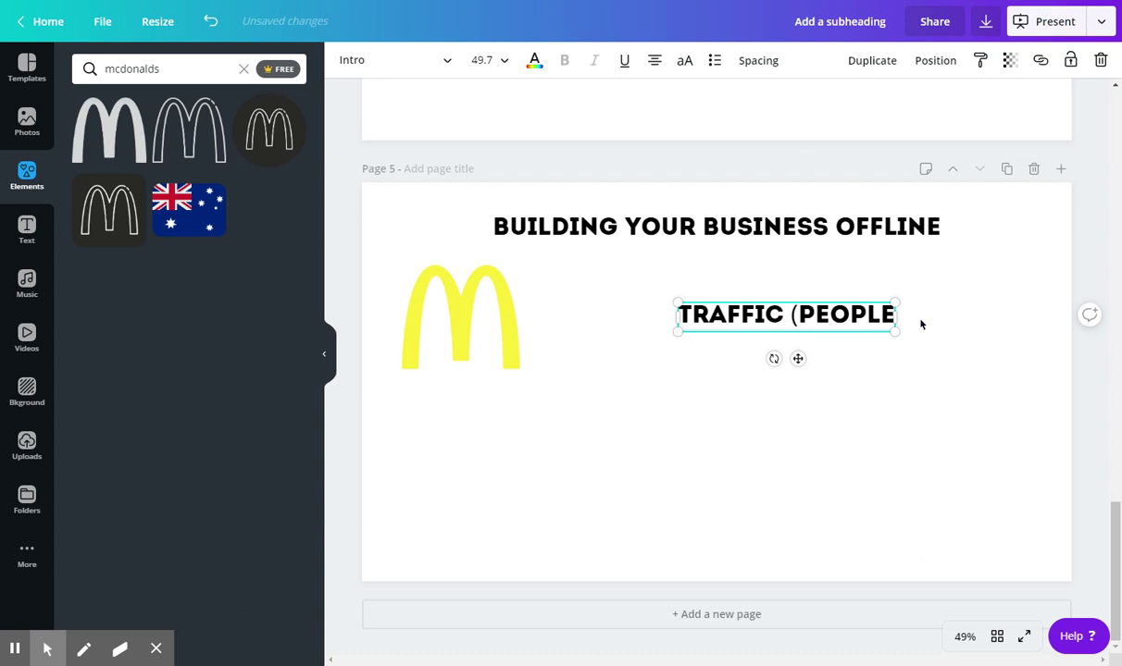
pyautogui.write(')')
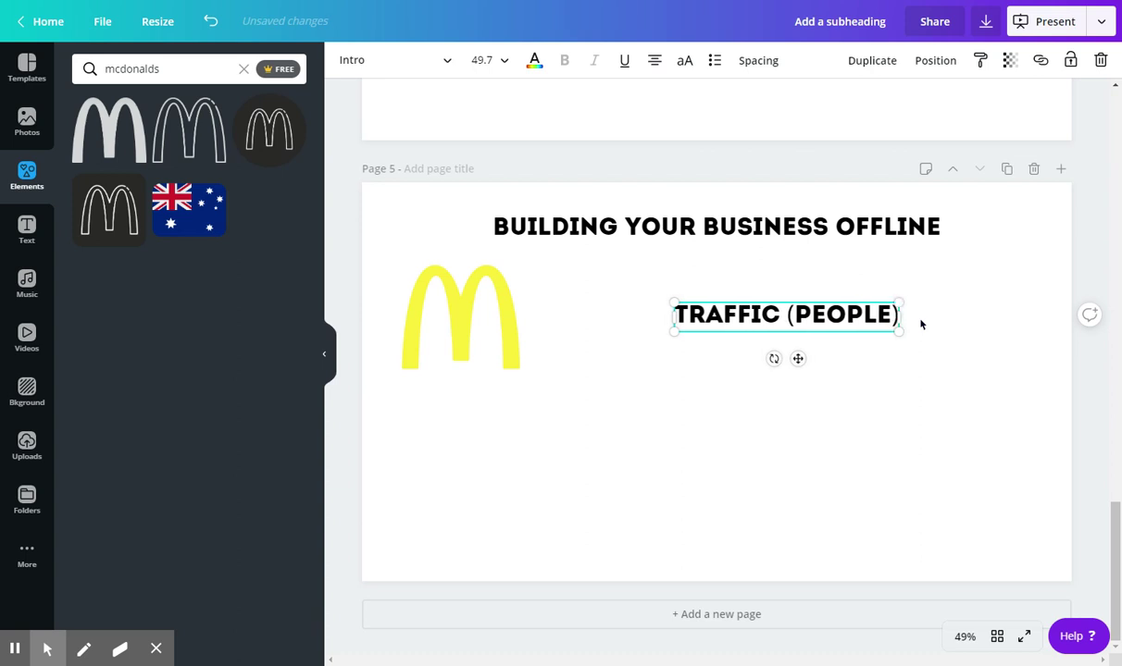
pyautogui.press('Return')
pyautogui.write('- ')
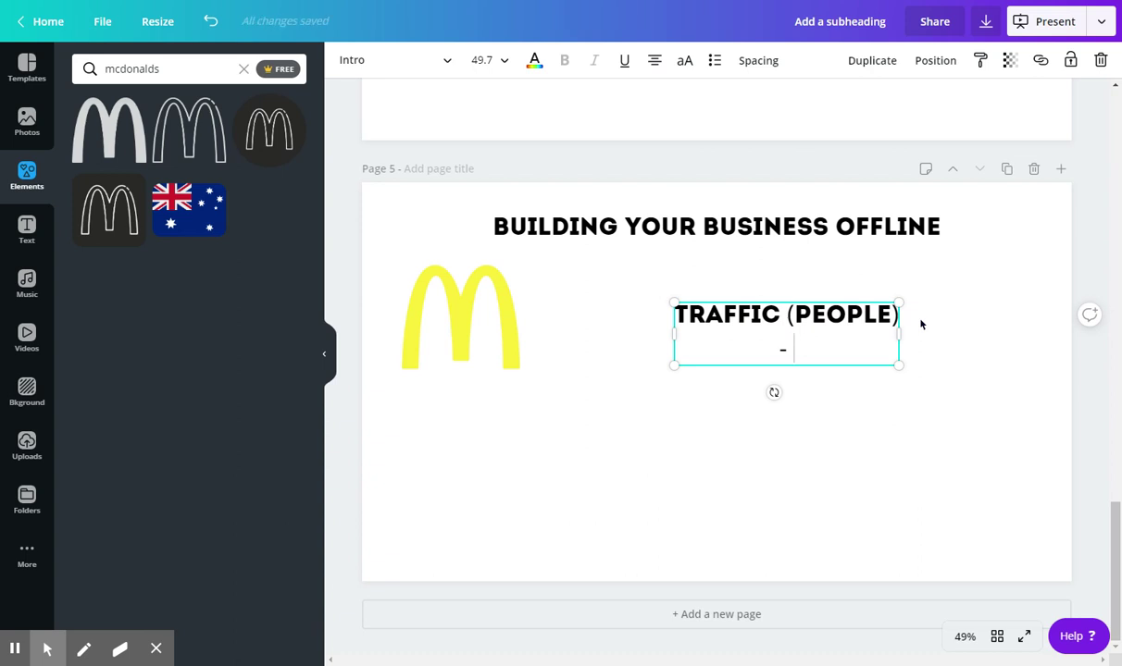
pyautogui.write('WHOE')
pyautogui.press('BackSpace')
pyautogui.write('DO ')
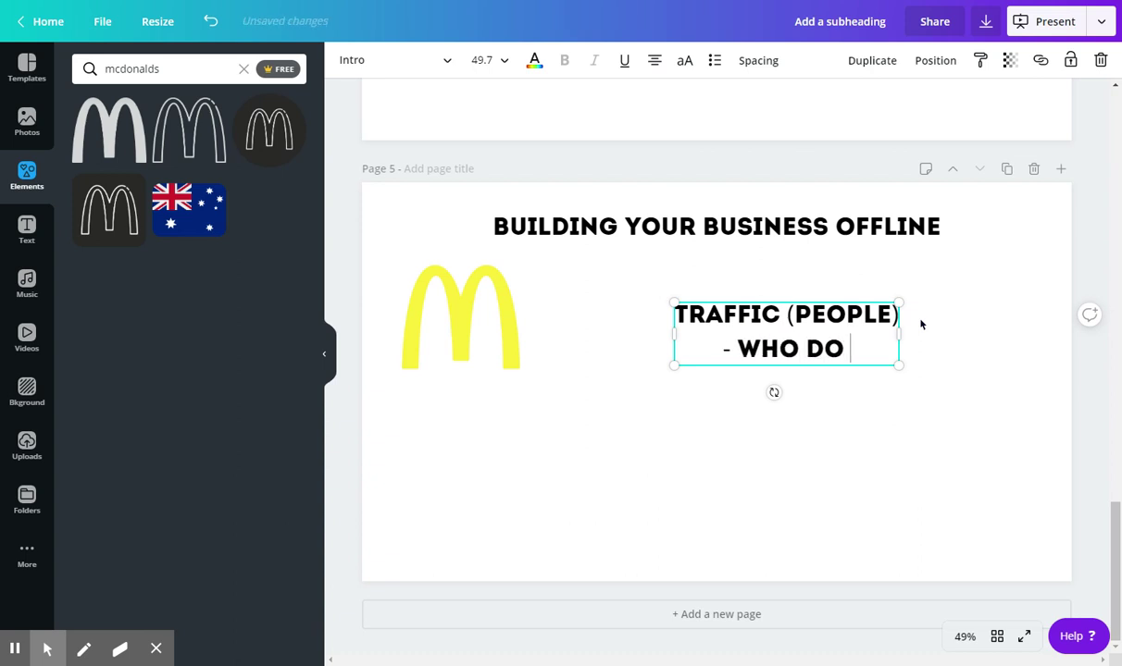
pyautogui.write('I WANT TO SER')
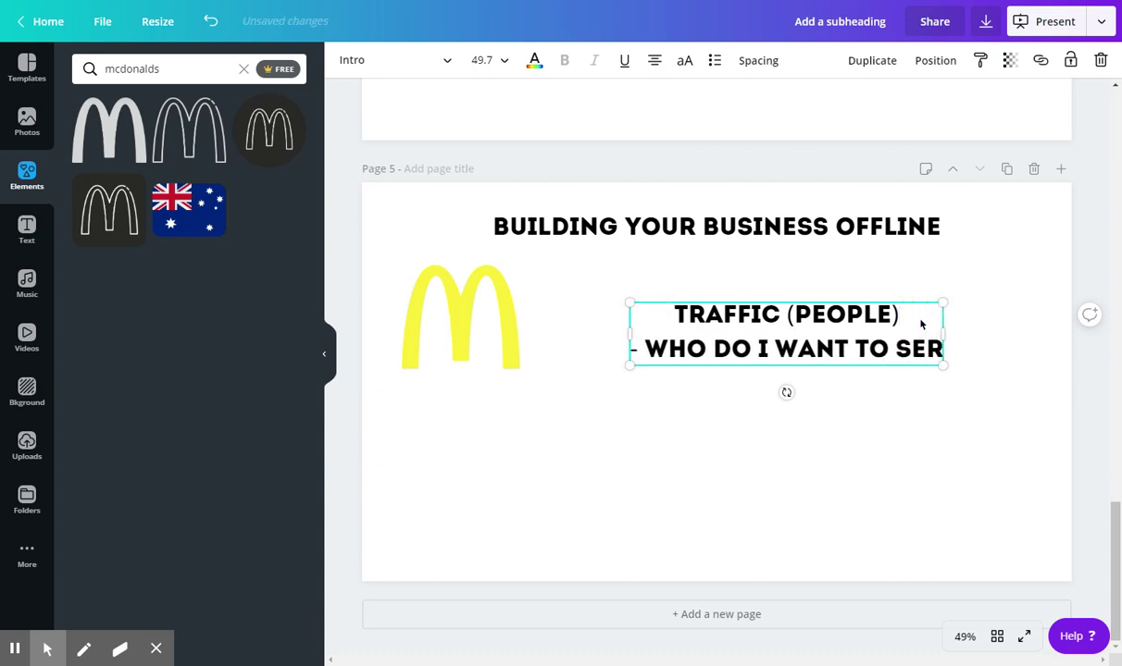
pyautogui.write('VE')
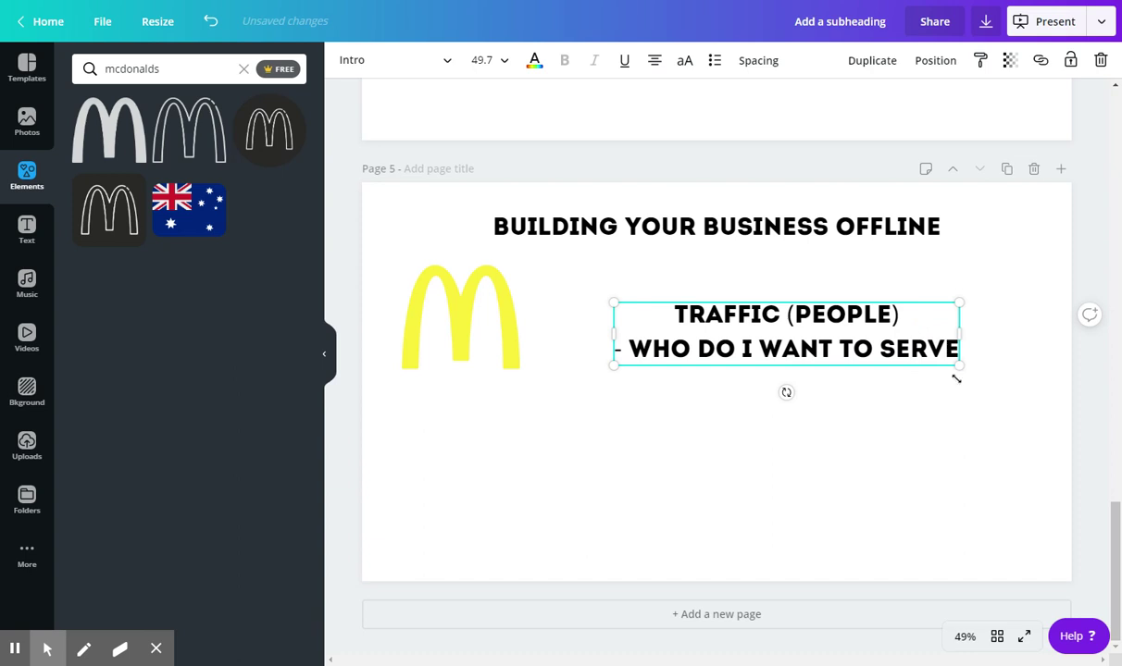
# Step: Shrink the new text box and place it under the title's right half
pyautogui.moveTo(959, 366); pyautogui.dragTo(896, 350)
pyautogui.click(755, 264)
pyautogui.moveTo(764, 327); pyautogui.dragTo(864, 283)
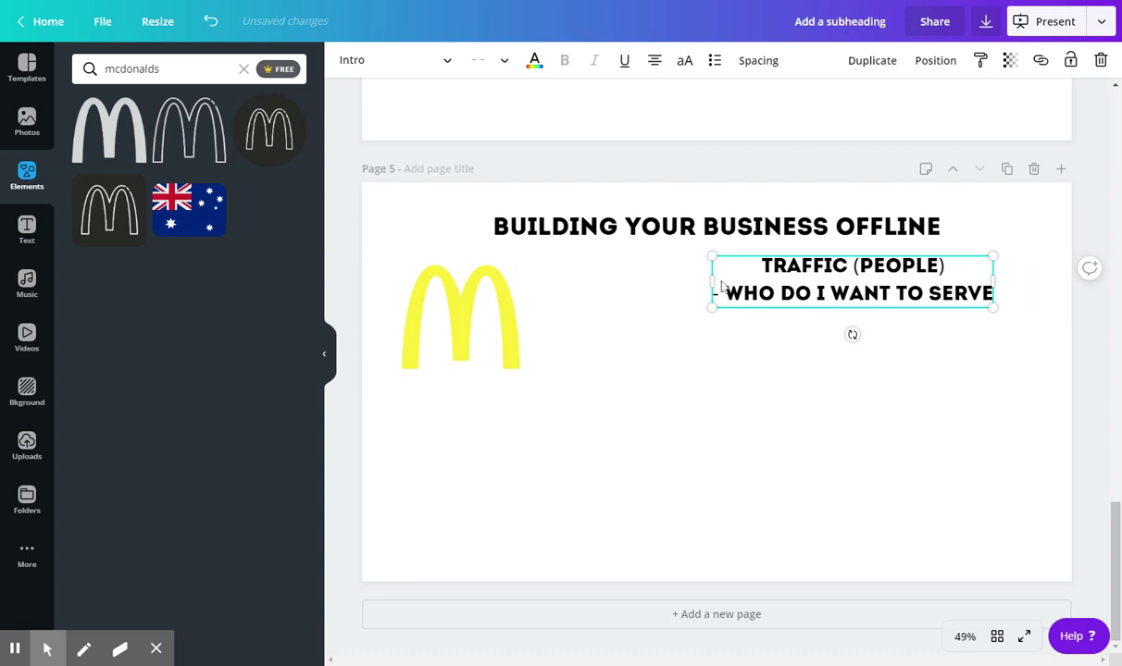
pyautogui.click(15, 648)
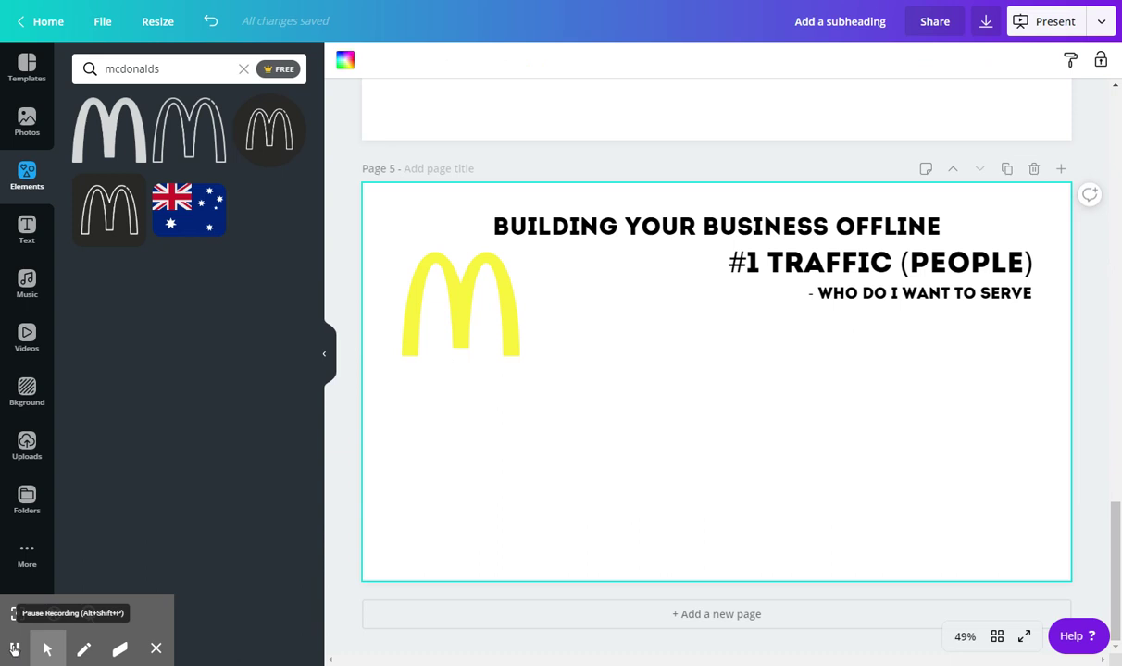
# Step: Duplicate the WHO DO I WANT TO SERVE line, clear its text, and discard the empty copy
pyautogui.click(877, 298)
pyautogui.click(872, 60)
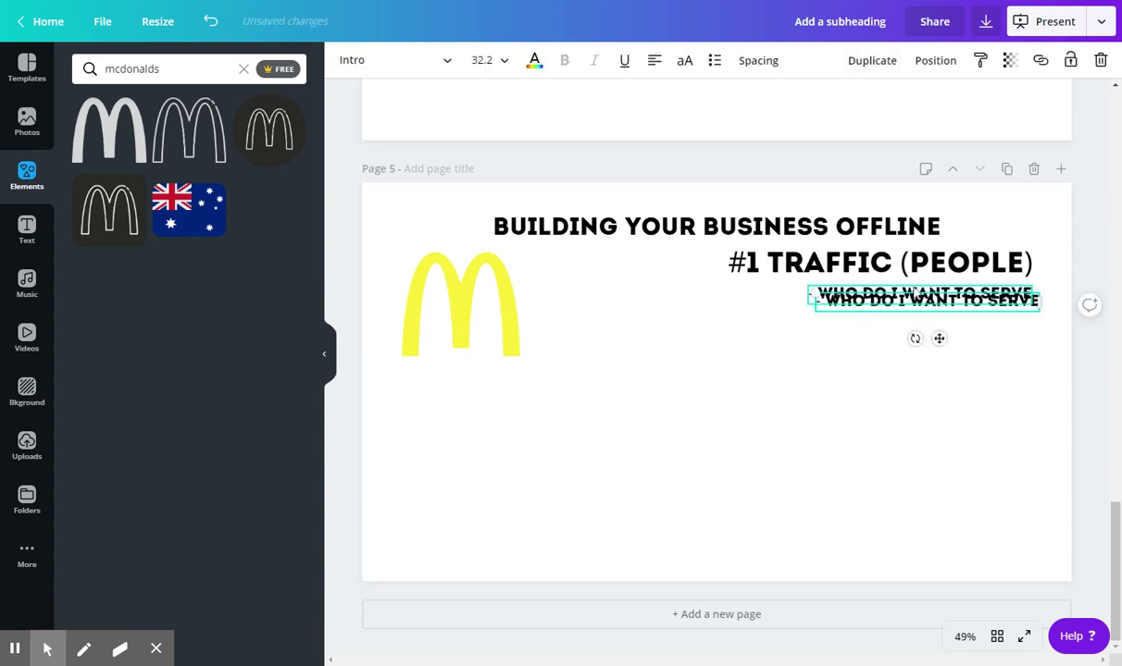
pyautogui.moveTo(869, 289); pyautogui.dragTo(908, 319)
pyautogui.doubleClick(907, 317)
pyautogui.hotkey('ctrl', 'a')
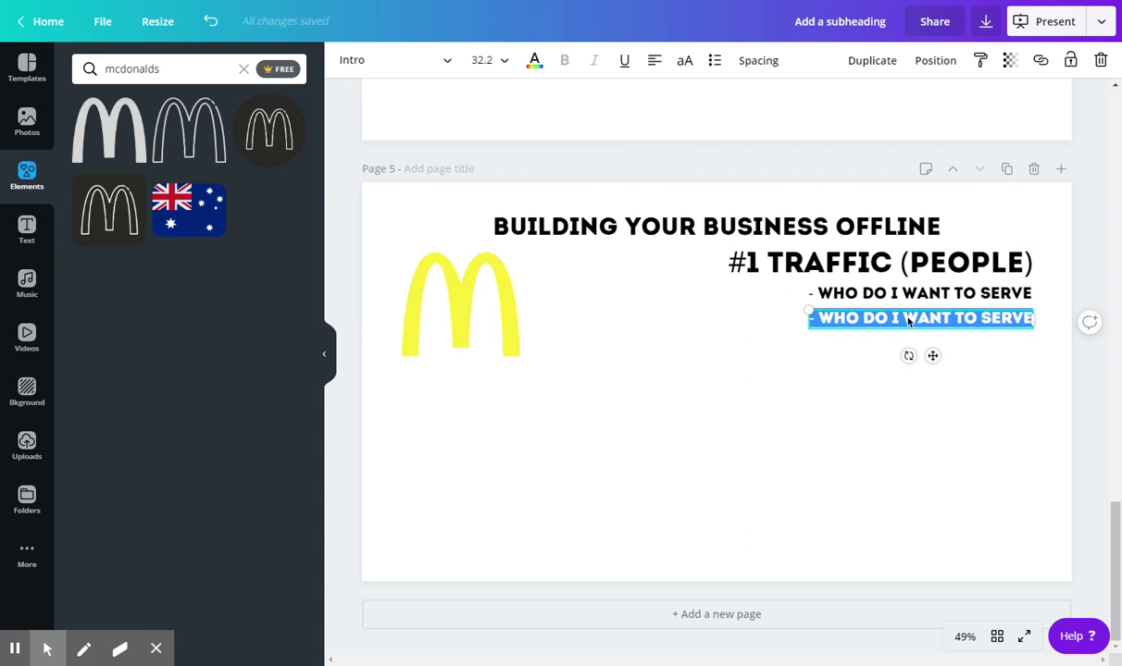
pyautogui.press('BackSpace')
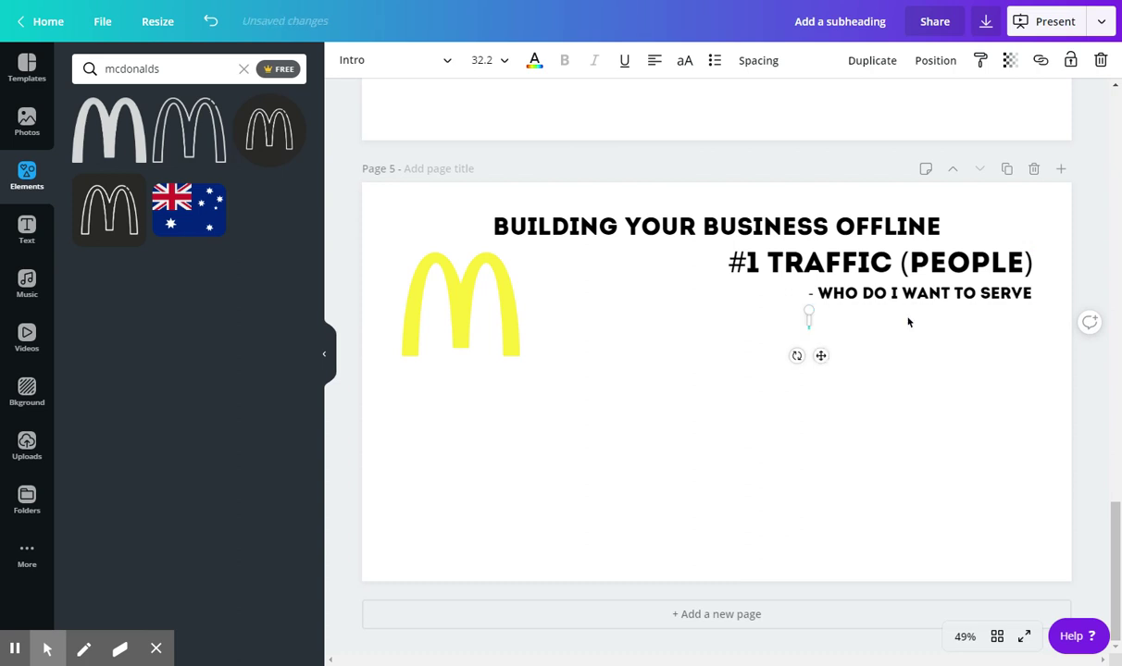
pyautogui.click(908, 322)
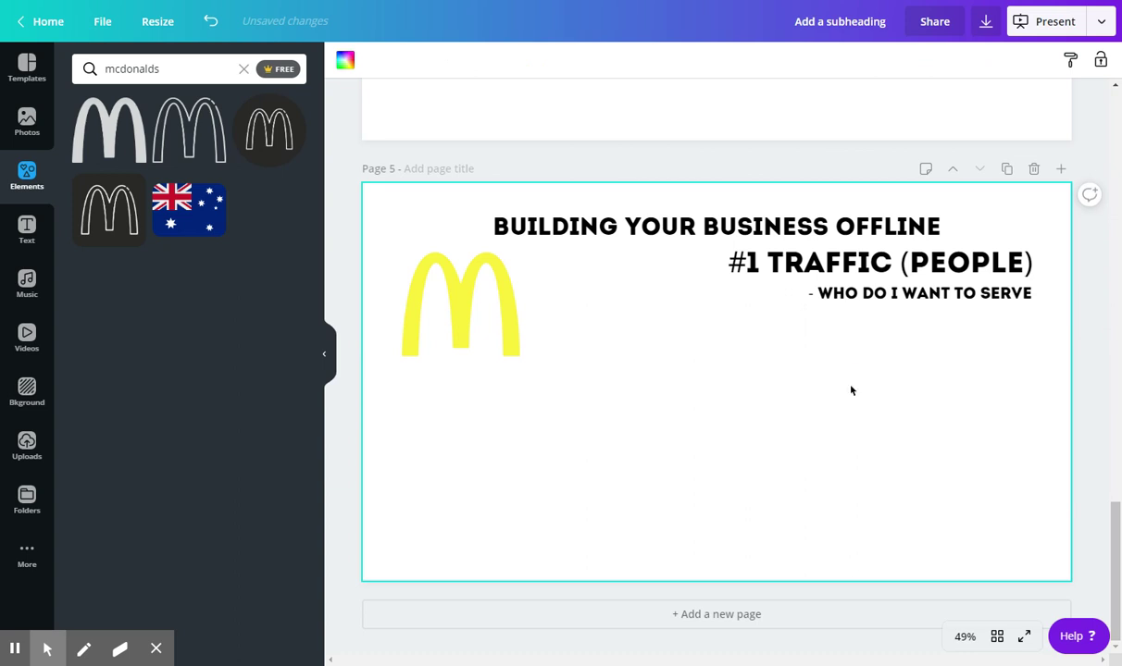
# Step: Add a copy below reading 'BUSY PEOPLE, THAT DON'T HAVE TIME TO COOK FOOD' and scale it down
pyautogui.click(833, 289)
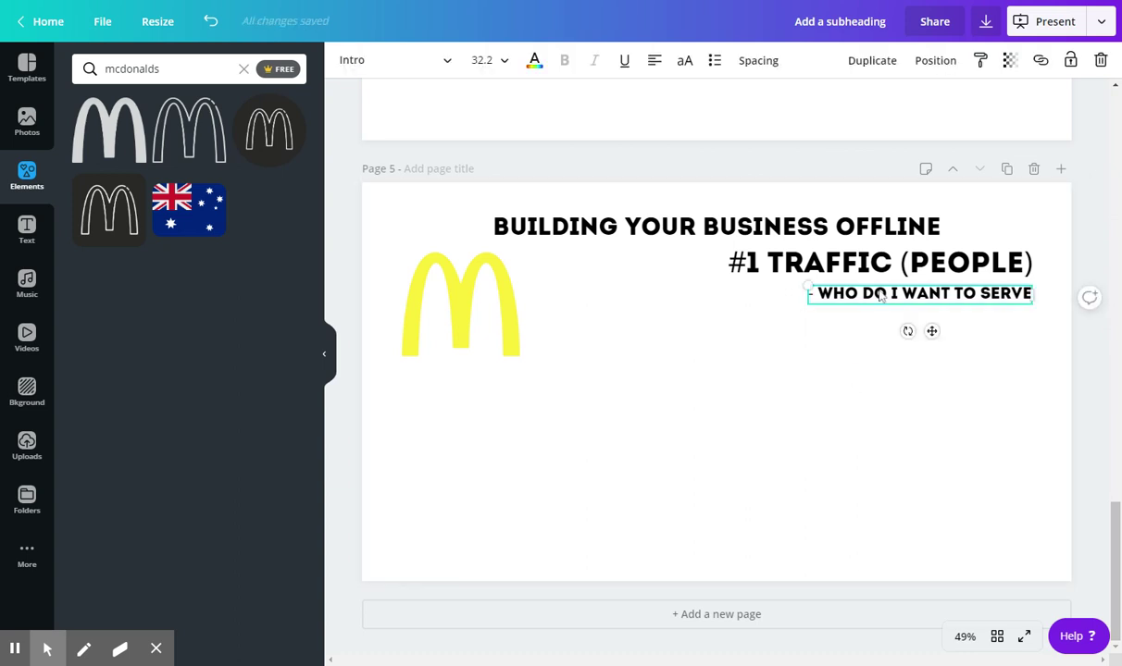
pyautogui.click(872, 61)
pyautogui.moveTo(874, 294); pyautogui.dragTo(913, 315)
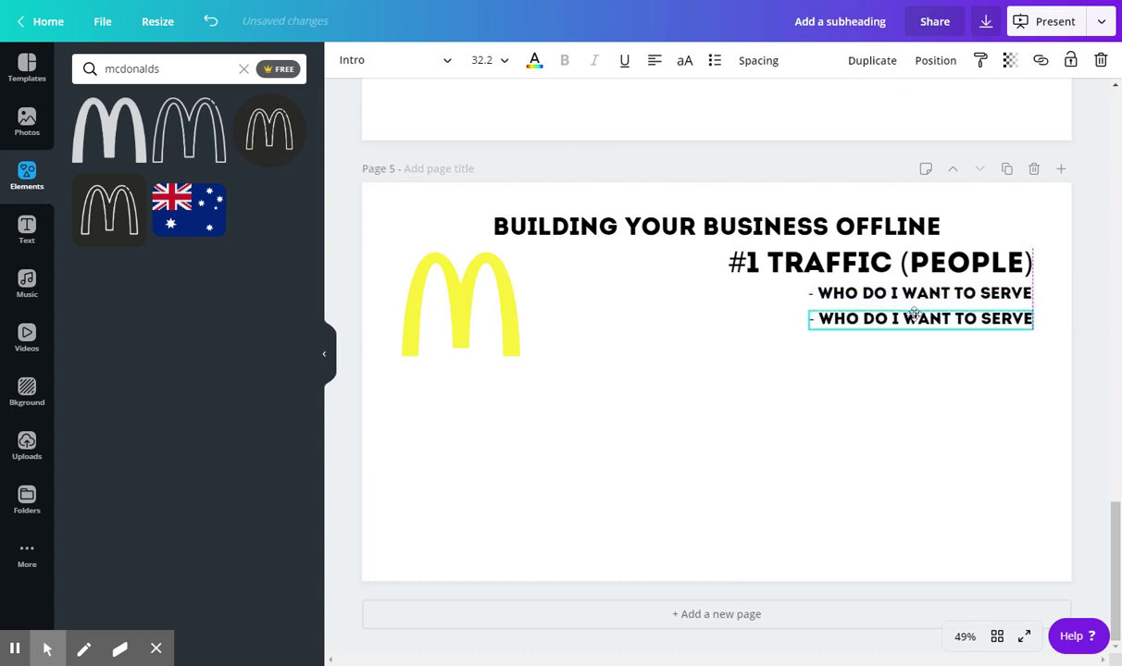
pyautogui.doubleClick(914, 315)
pyautogui.write('BUSINES')
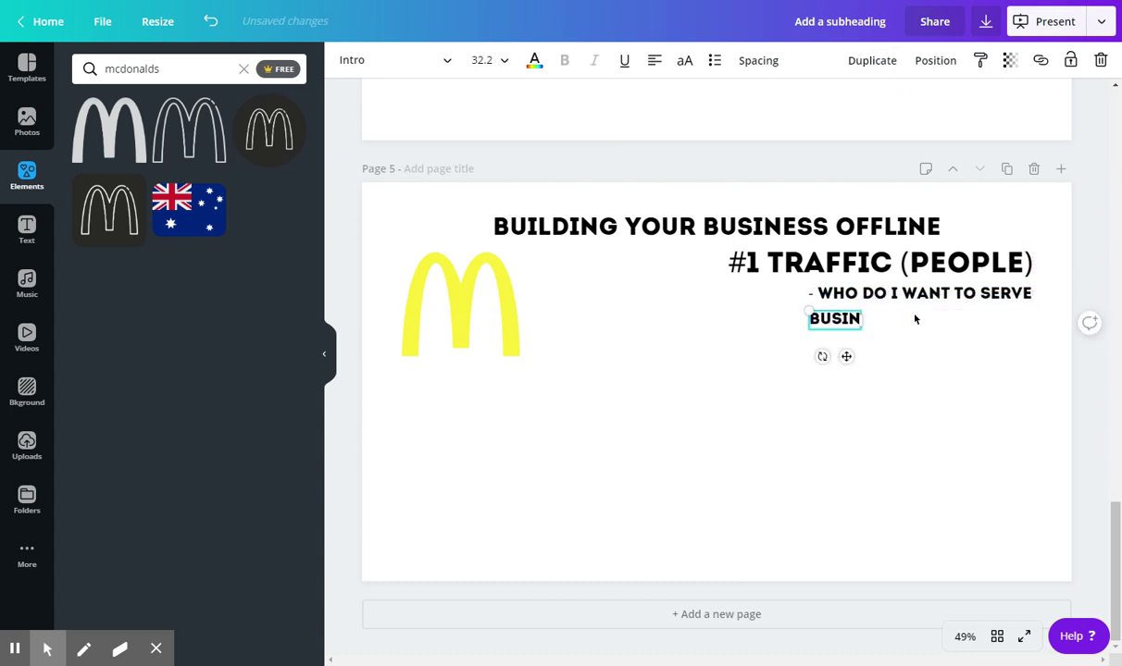
pyautogui.press('BackSpace')
pyautogui.press('BackSpace')
pyautogui.press('BackSpace')
pyautogui.press('BackSpace')
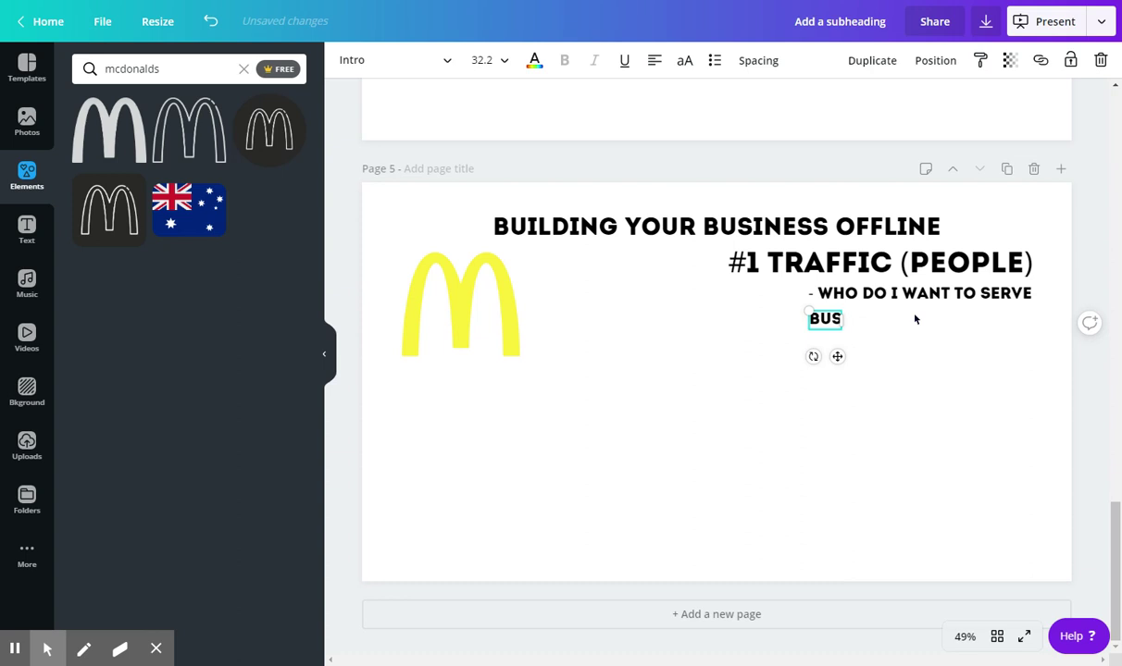
pyautogui.write('Y PEOPLE')
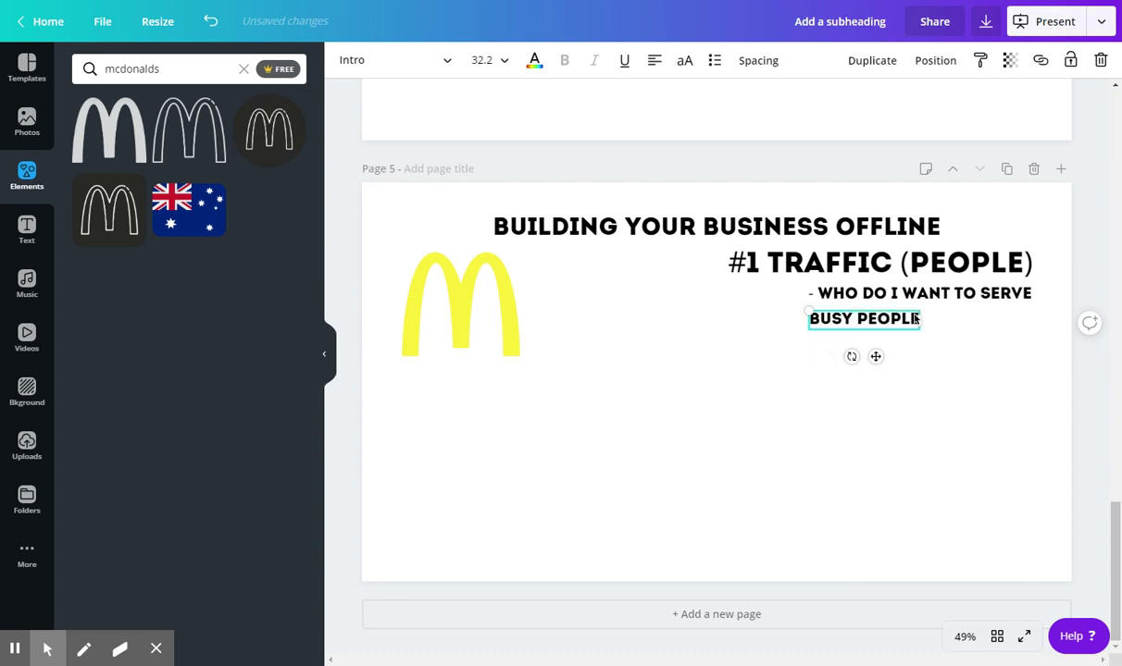
pyautogui.write(", THAT DON'T HAVE TIME")
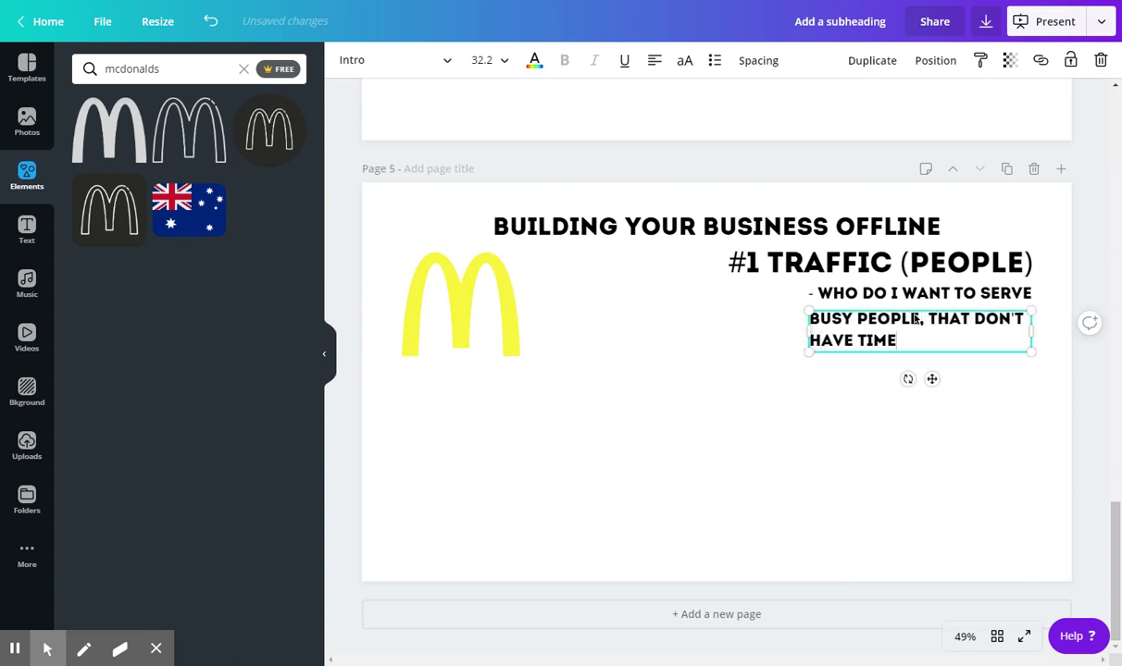
pyautogui.write(' TO COOK FOOD')
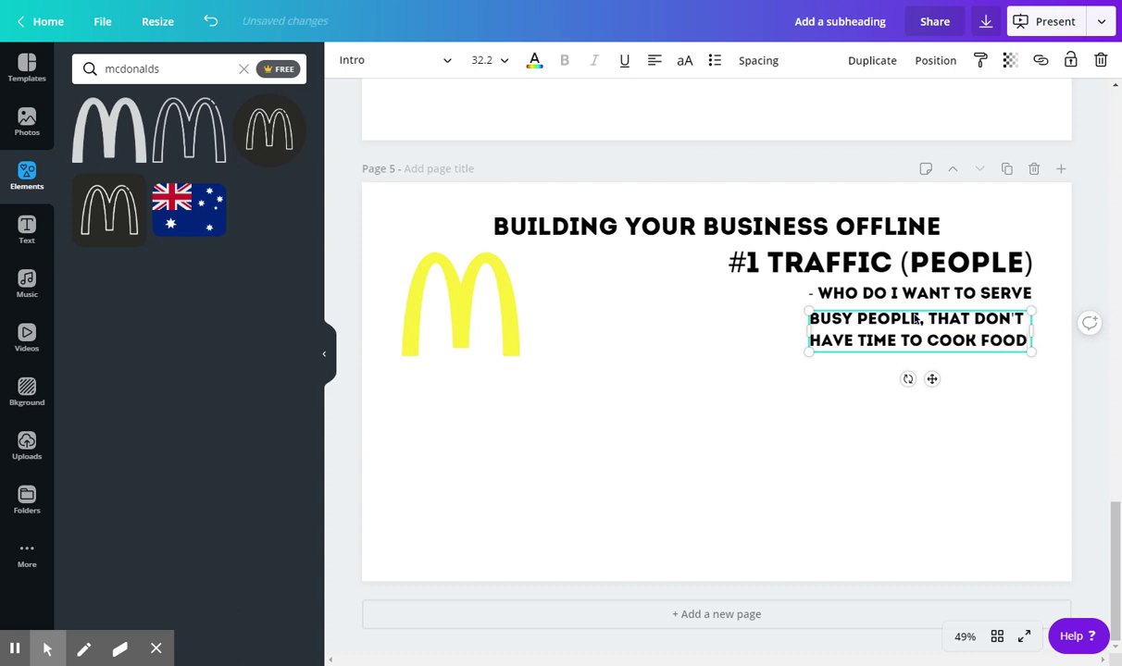
pyautogui.moveTo(809, 352); pyautogui.dragTo(868, 390)
pyautogui.click(868, 390)
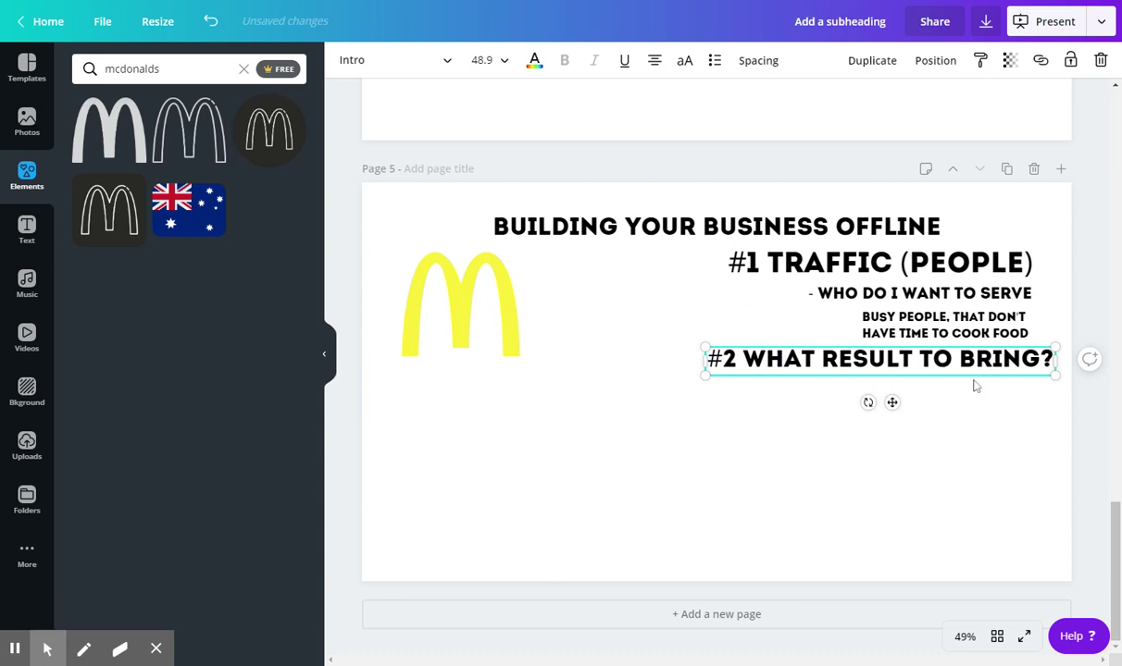
# Step: Place a copy of the WHO DO I WANT TO SERVE line under the #2 heading as its answer
pyautogui.click(937, 324)
pyautogui.click(887, 278)
pyautogui.click(886, 291)
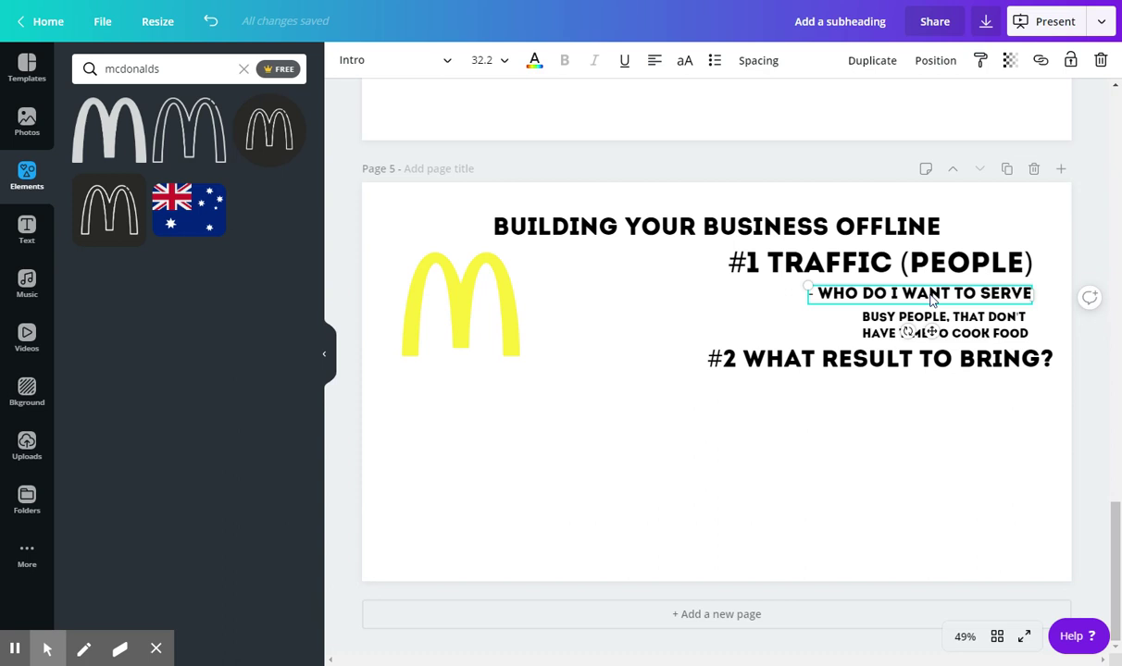
pyautogui.click(872, 60)
pyautogui.moveTo(964, 299); pyautogui.dragTo(952, 390)
pyautogui.doubleClick(963, 389)
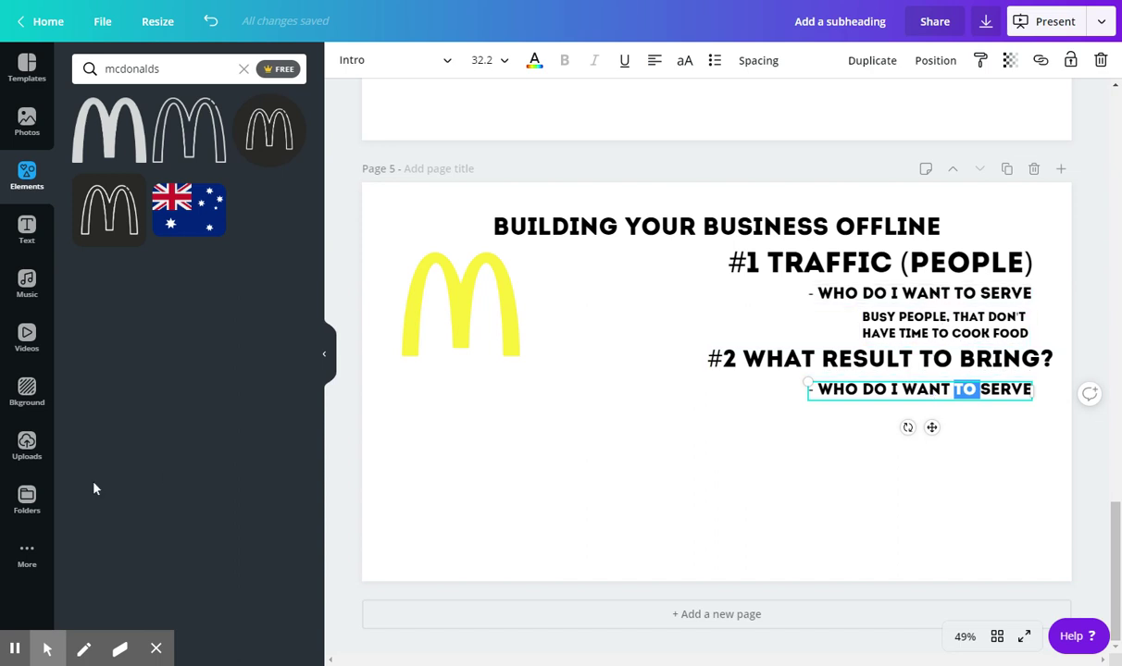
pyautogui.click(15, 648)
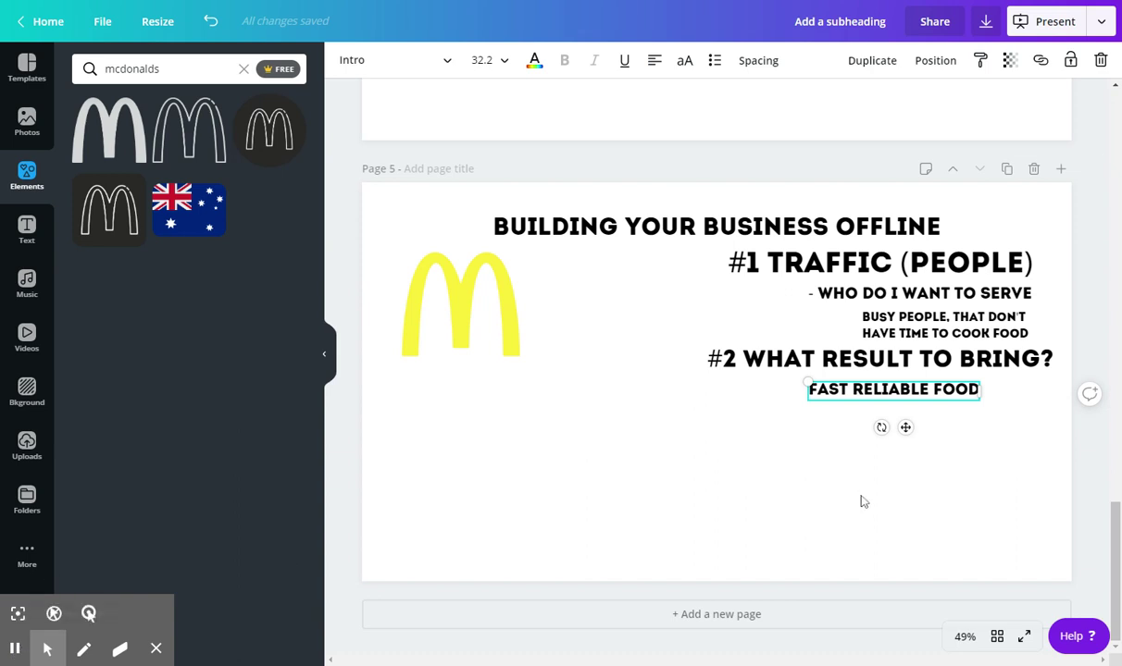
# Step: Prefix the FAST RELIABLE FOOD answer with 'FEED THEM FAST,'
pyautogui.click(818, 454)
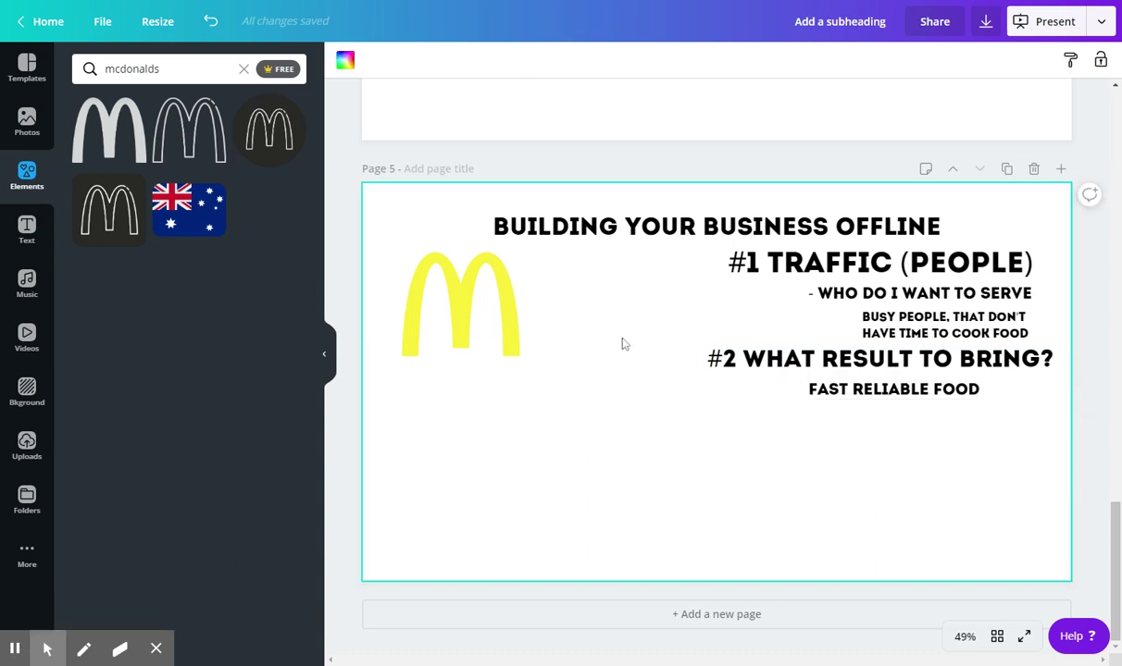
pyautogui.click(859, 394)
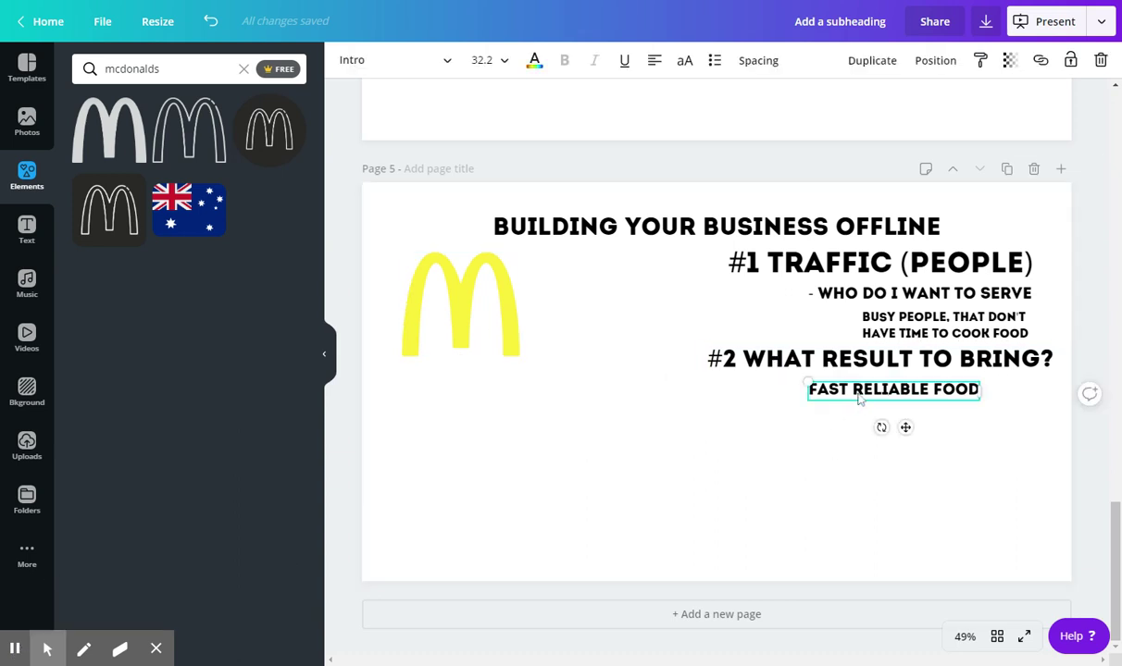
pyautogui.click(859, 396)
pyautogui.write('FEED THEM ')
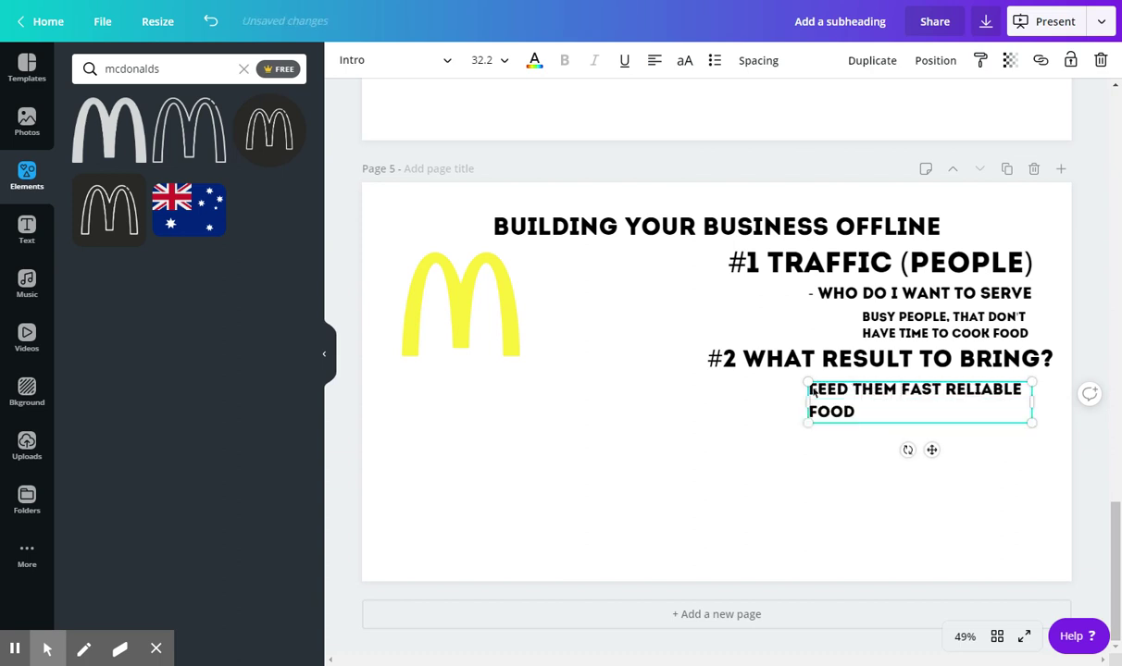
pyautogui.write('FAST,')
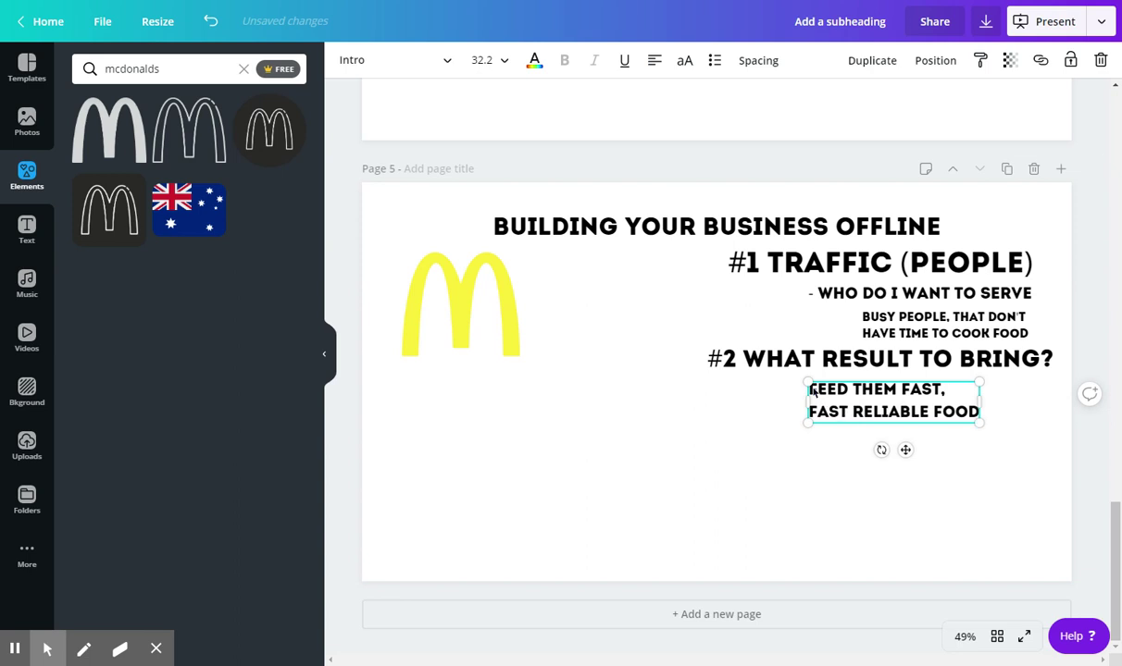
pyautogui.click(852, 492)
# Step: Replace the word RELIABLE in the answer with CONSISTENT
pyautogui.click(866, 396)
pyautogui.click(909, 419)
pyautogui.moveTo(928, 414); pyautogui.dragTo(852, 413)
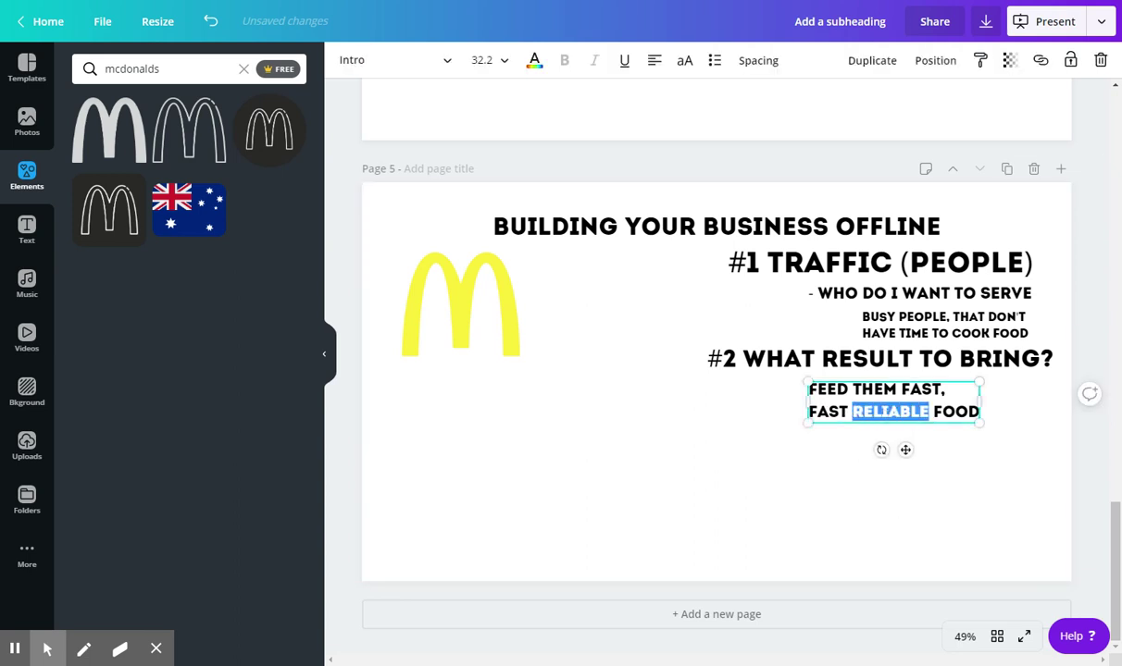
pyautogui.write('CONSISTEN')
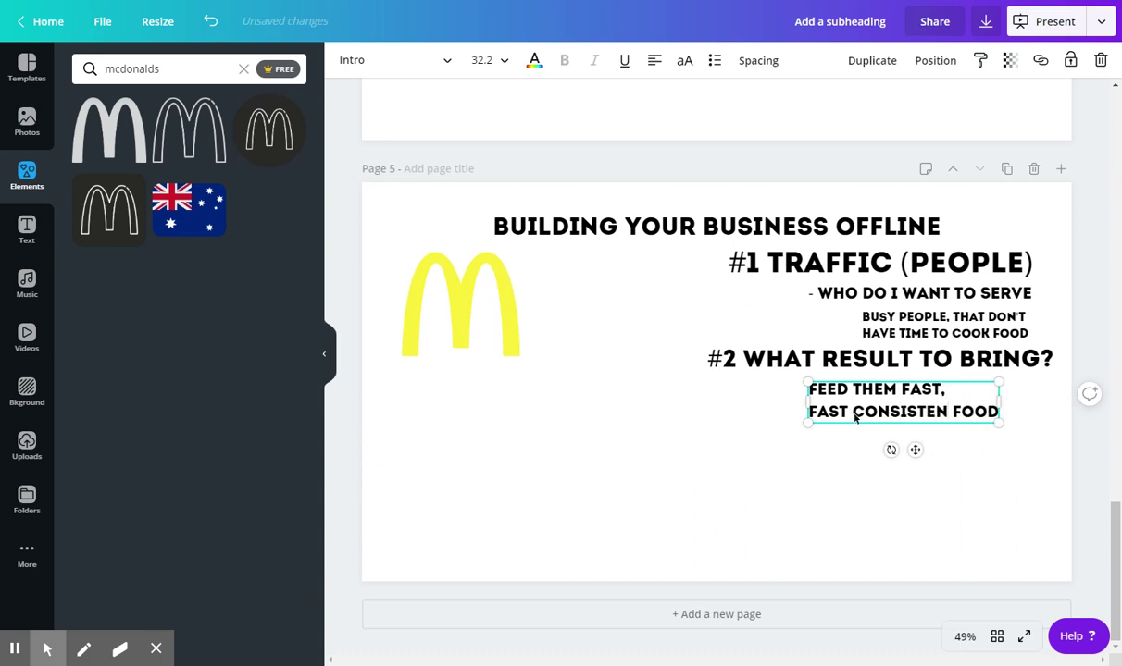
pyautogui.write('T')
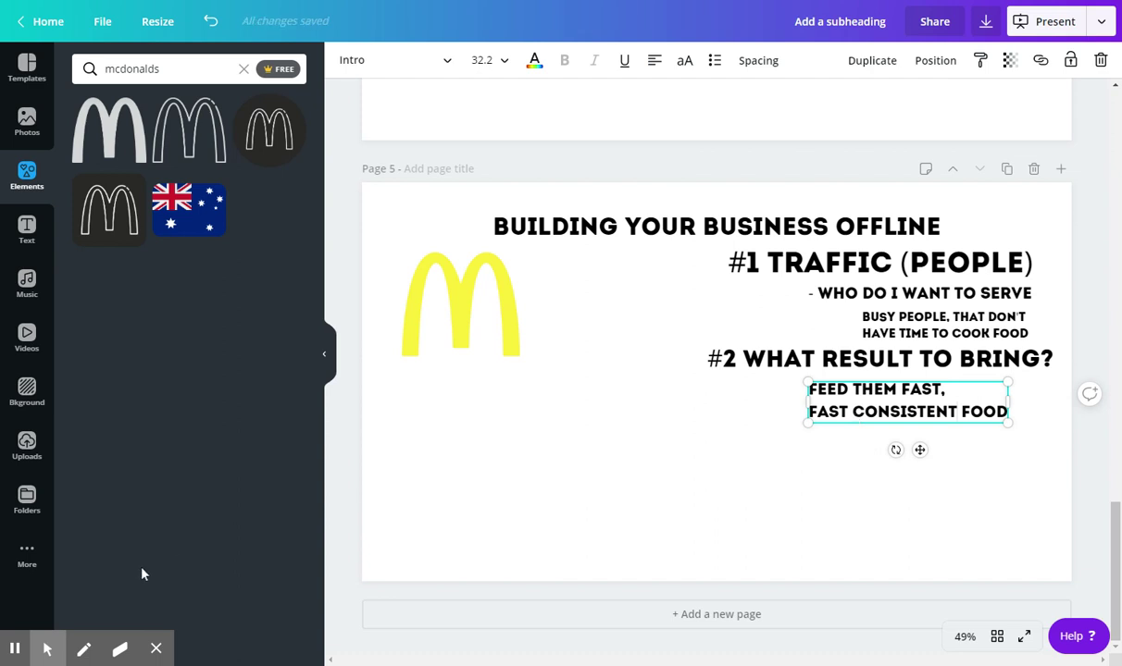
# Step: Finish the #3 WHERE ARE THEY? heading and shift it and the #1 TRAFFIC (PEOPLE) heading left
pyautogui.click(13, 648)
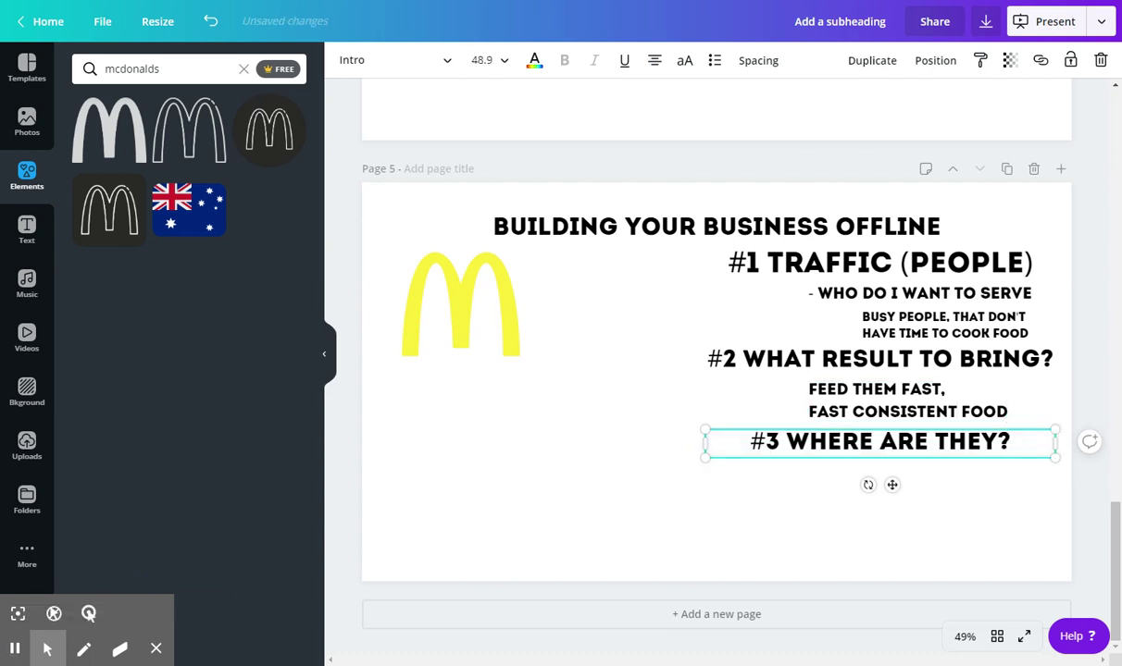
pyautogui.hotkey('shift', 'Left')
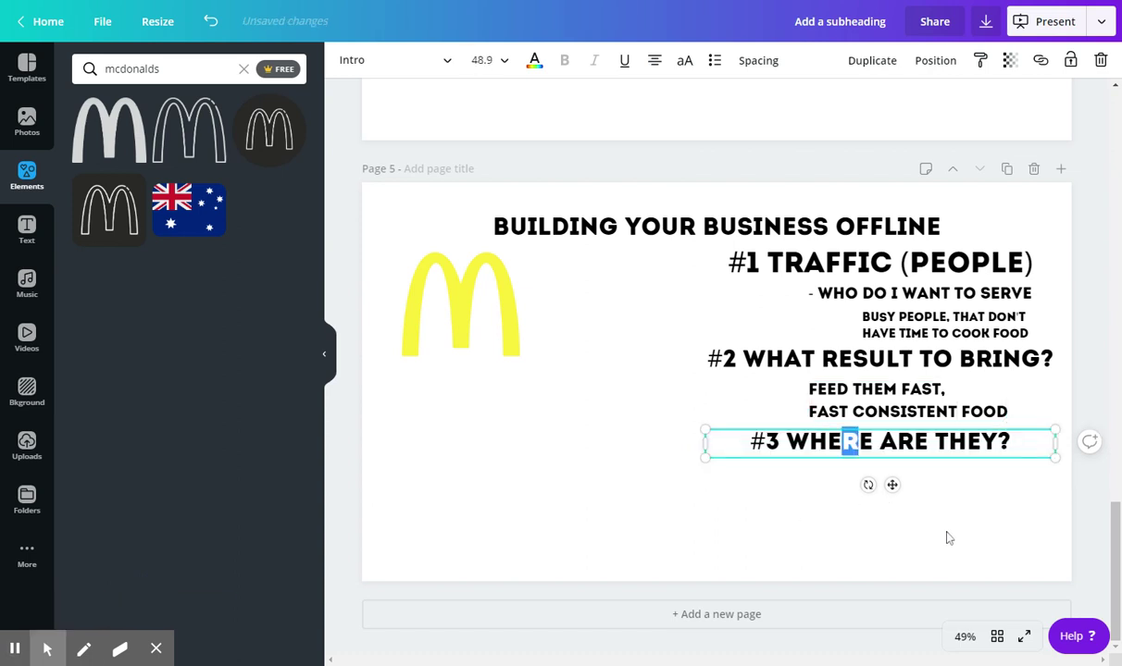
pyautogui.moveTo(927, 445); pyautogui.dragTo(886, 453)
pyautogui.click(926, 519)
pyautogui.moveTo(856, 260); pyautogui.dragTo(805, 253)
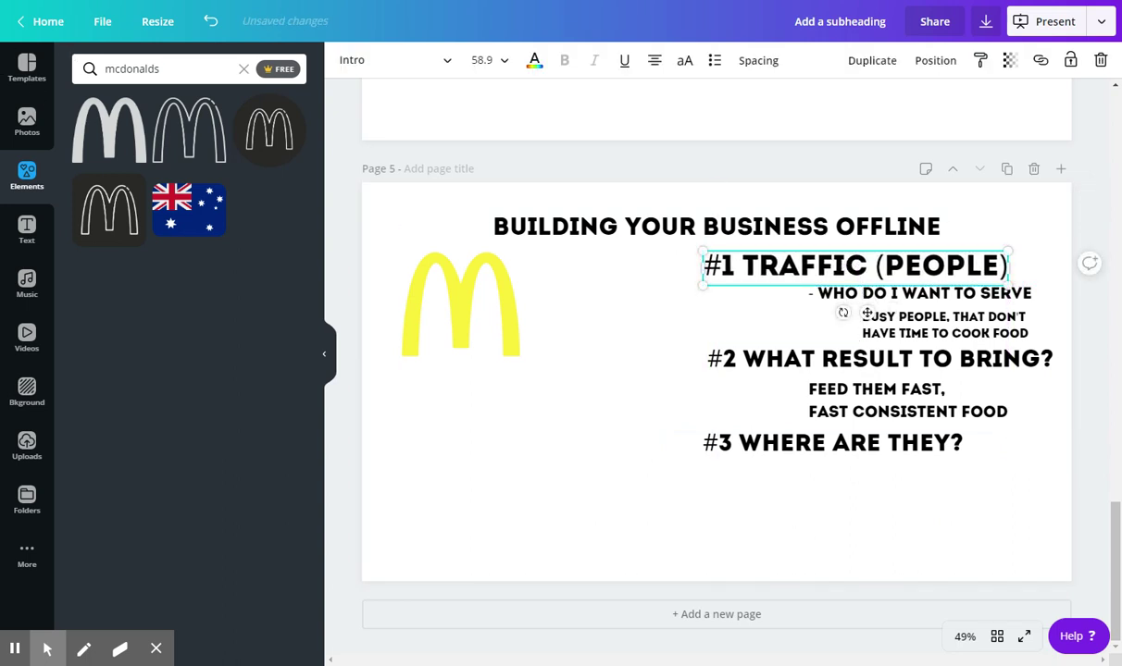
# Step: Search Elements for 'street' and place the straight road graphic next to the logo
pyautogui.write('street')
pyautogui.press('Return')
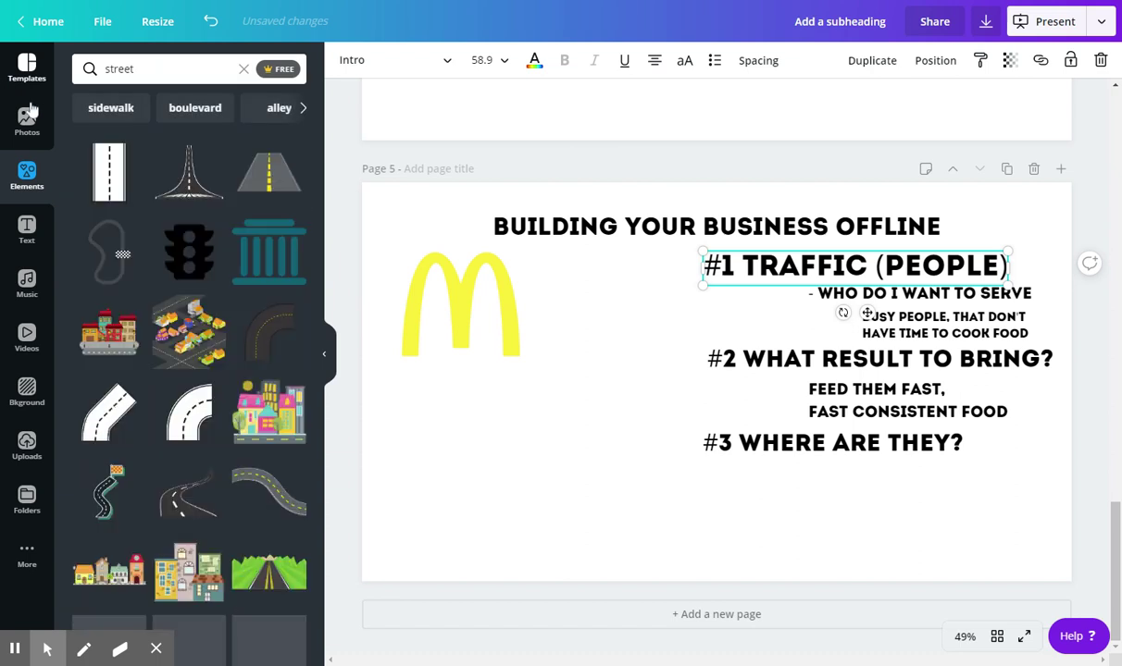
pyautogui.click(93, 153)
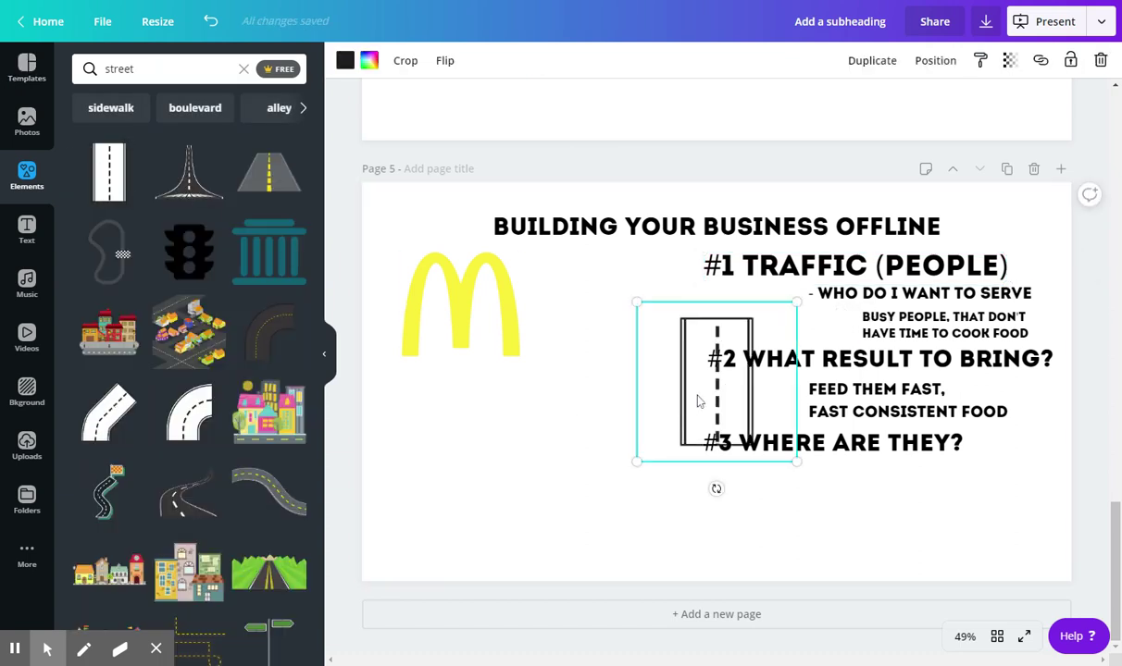
pyautogui.moveTo(693, 395); pyautogui.dragTo(553, 389)
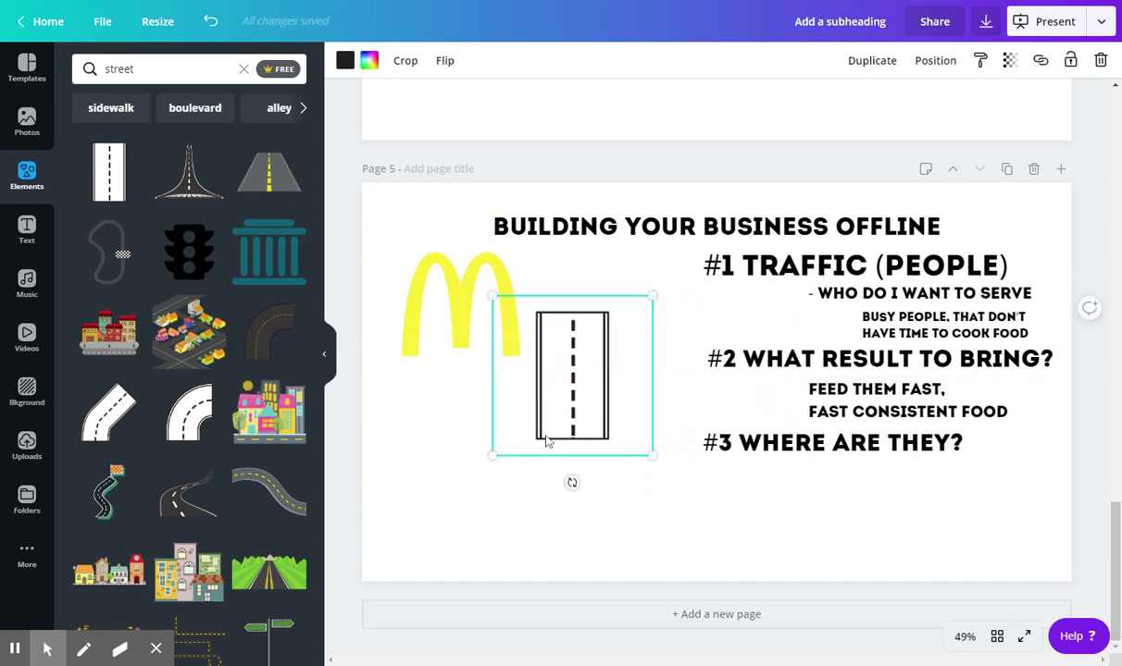
# Step: Shrink the yellow M logo slightly and resize the road graphic
pyautogui.click(465, 311)
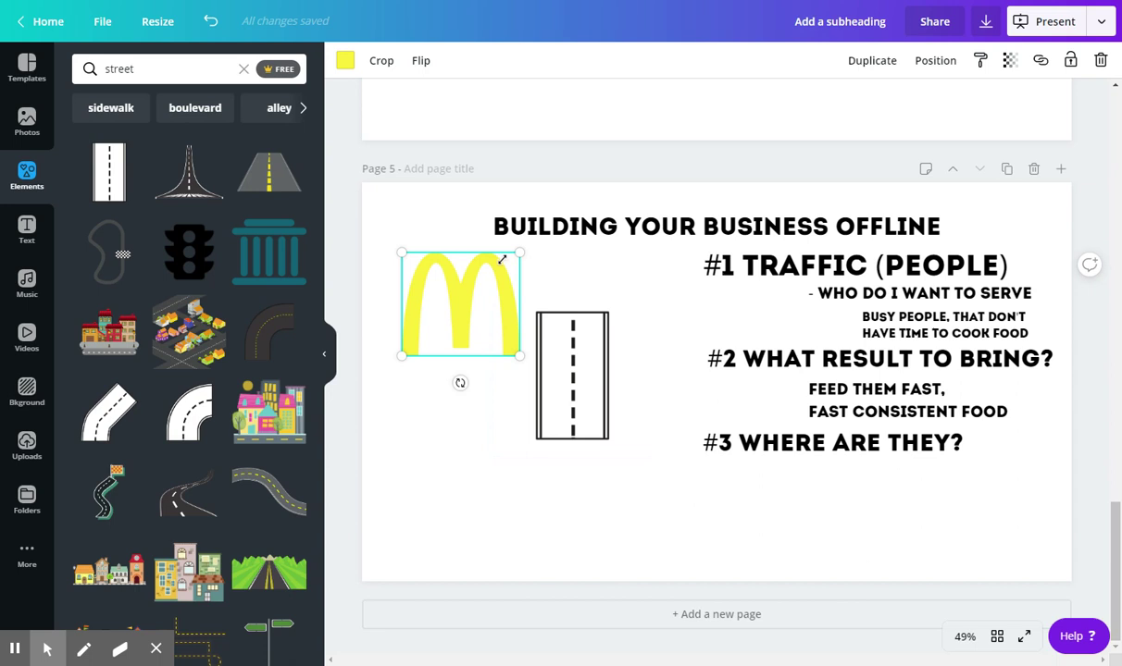
pyautogui.moveTo(518, 253); pyautogui.dragTo(475, 301)
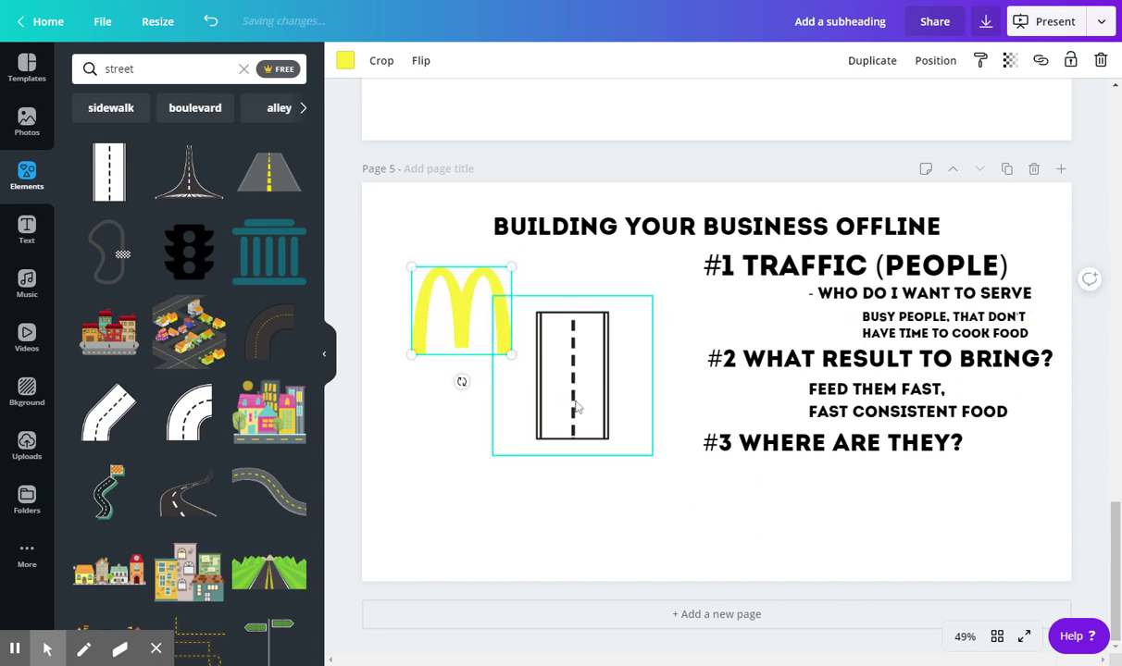
pyautogui.click(548, 385)
pyautogui.moveTo(499, 458); pyautogui.dragTo(486, 463)
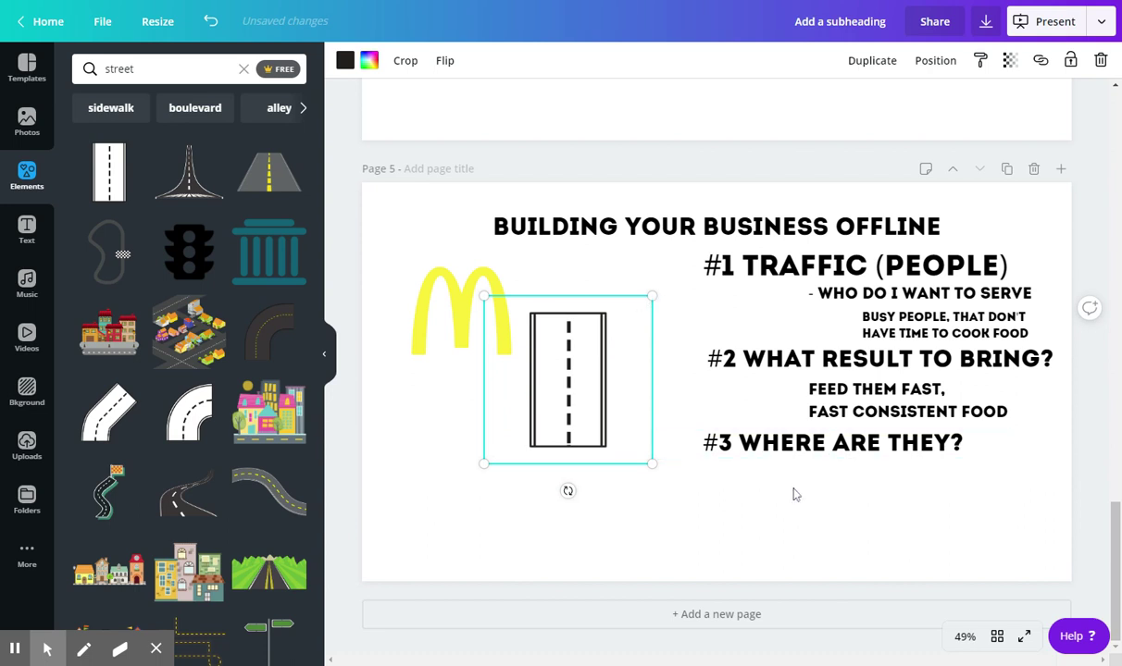
pyautogui.click(813, 463)
pyautogui.click(779, 435)
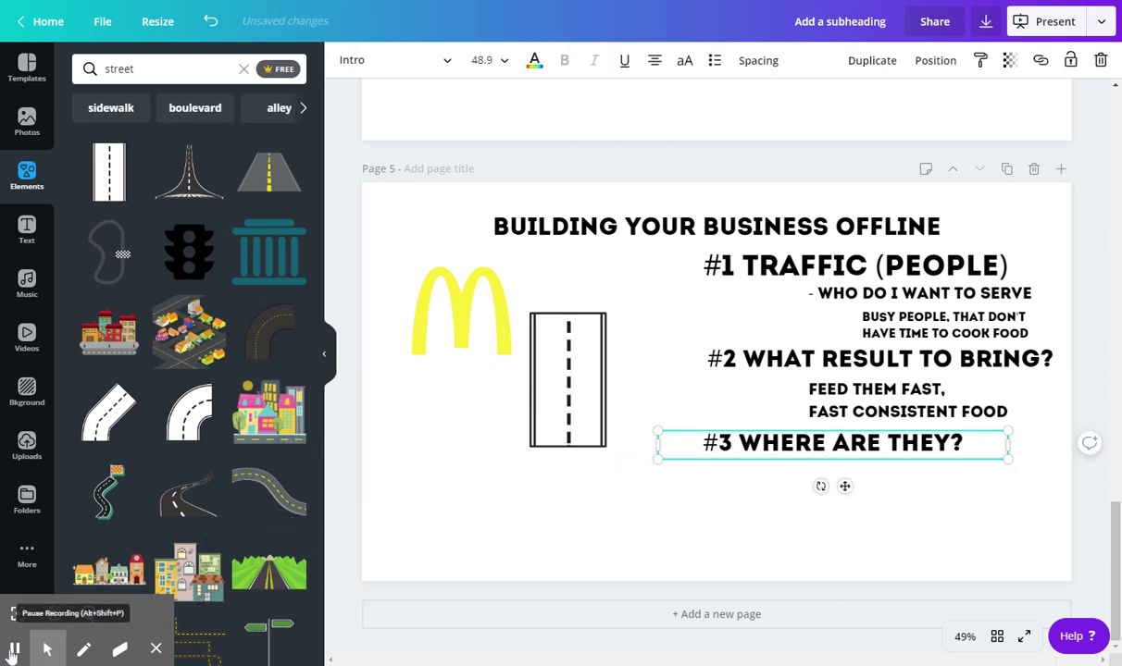
# Step: Enlarge the traffic light above the road and move the M logo beside the road
pyautogui.click(14, 651)
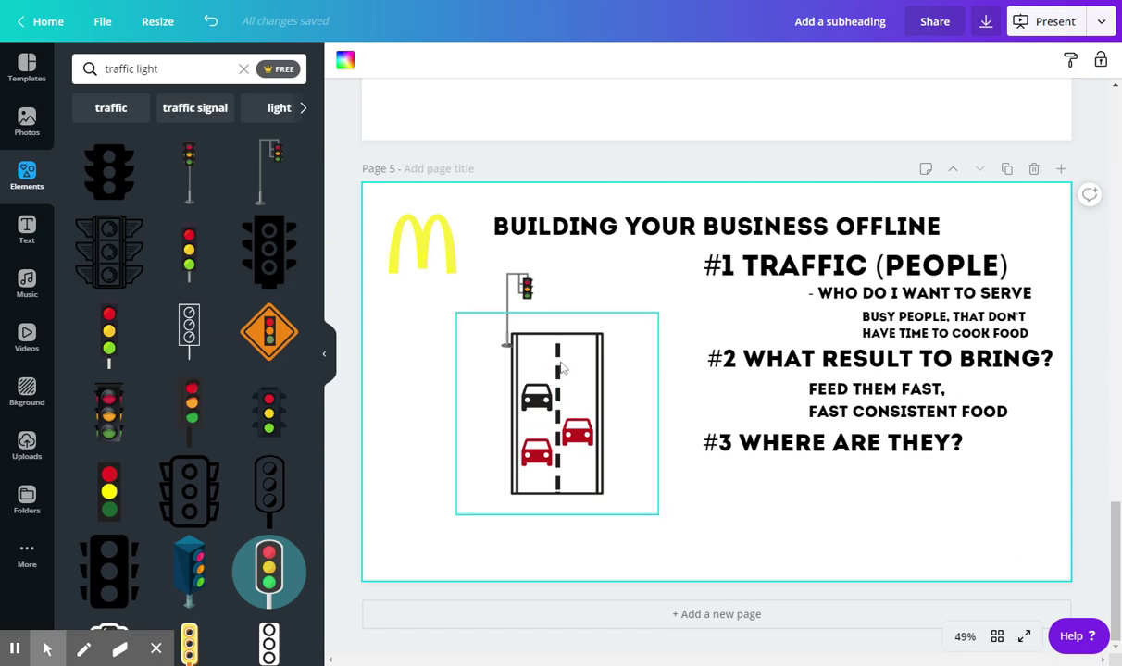
pyautogui.click(532, 296)
pyautogui.moveTo(560, 269); pyautogui.dragTo(529, 292)
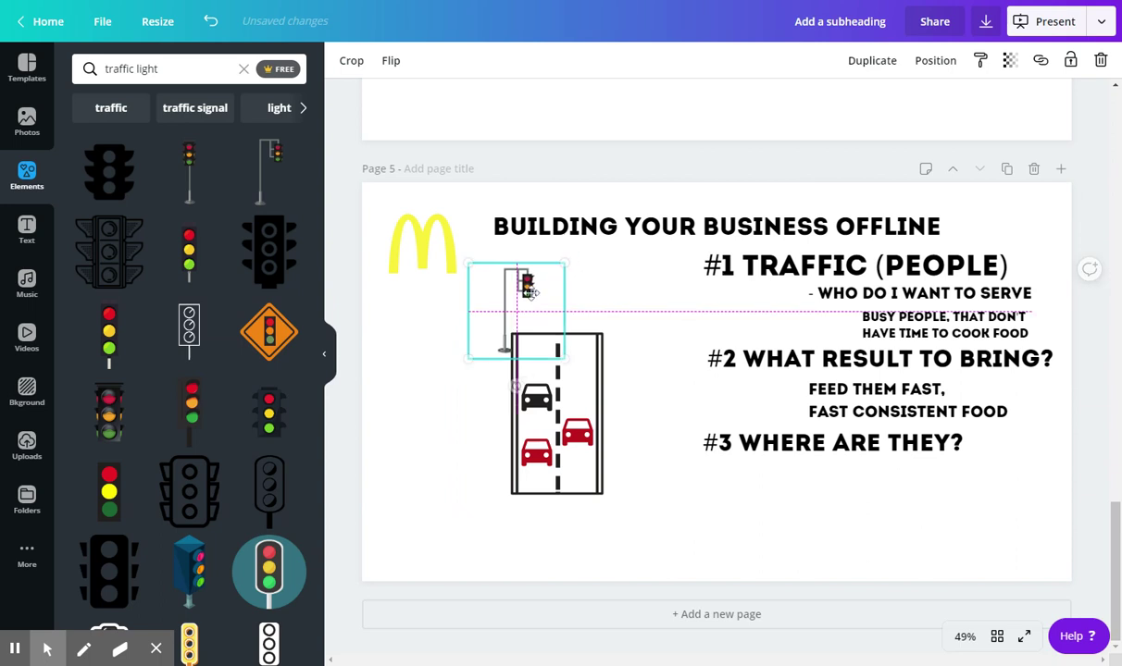
pyautogui.moveTo(419, 251); pyautogui.dragTo(643, 381)
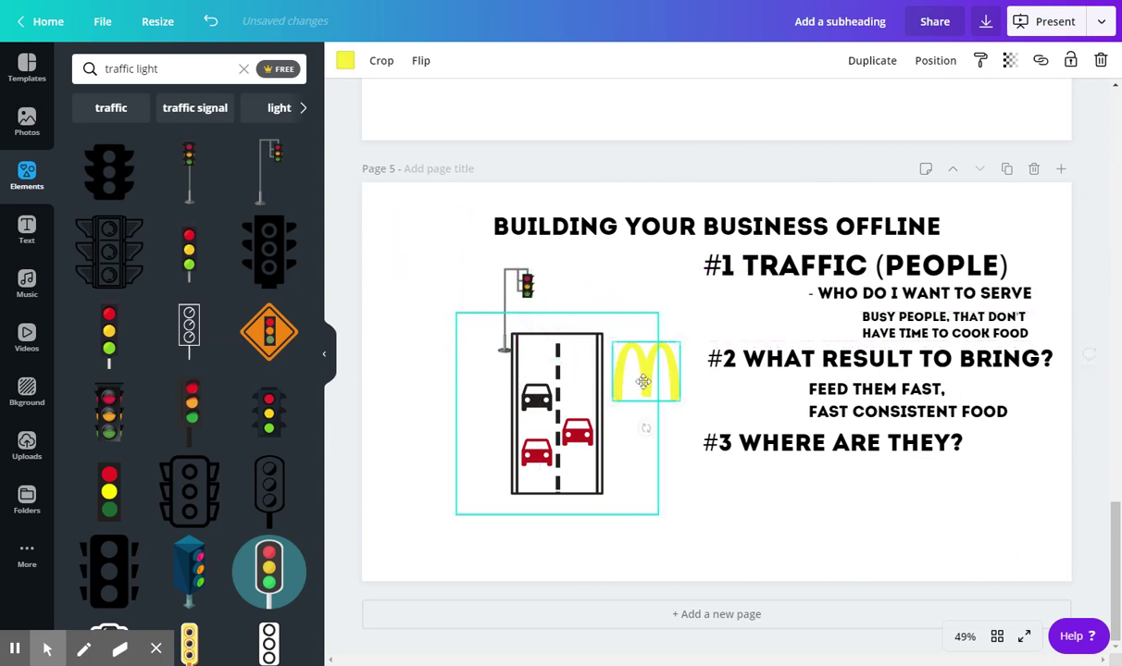
pyautogui.click(15, 648)
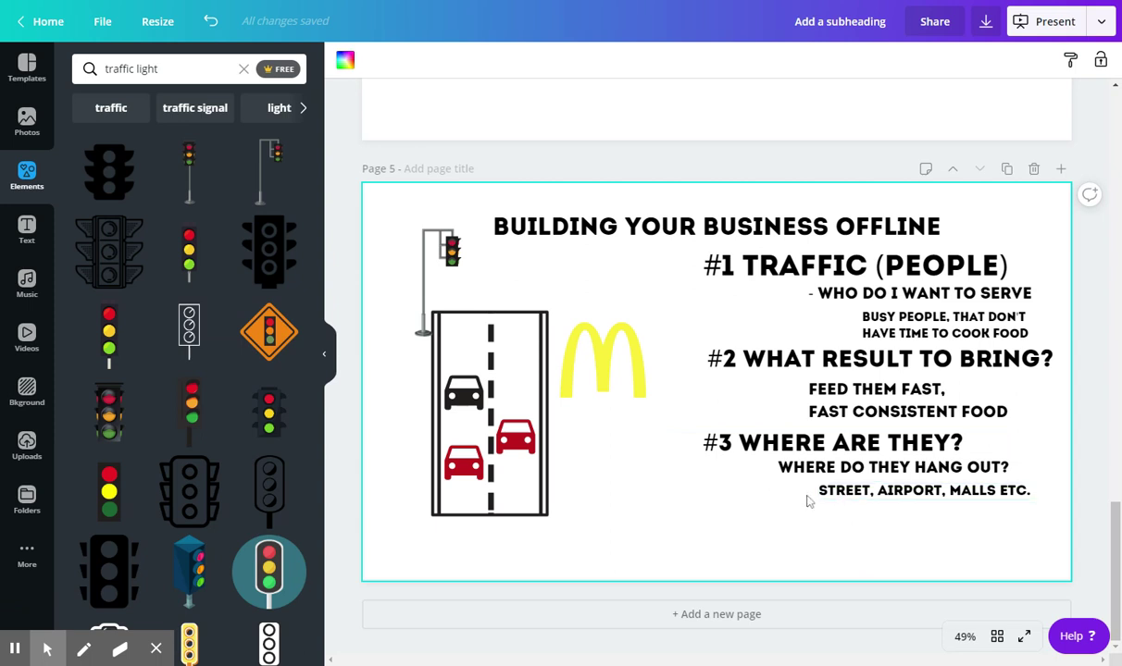
# Step: Enlarge the yellow M logo next to the road and nudge it into place
pyautogui.click(589, 359)
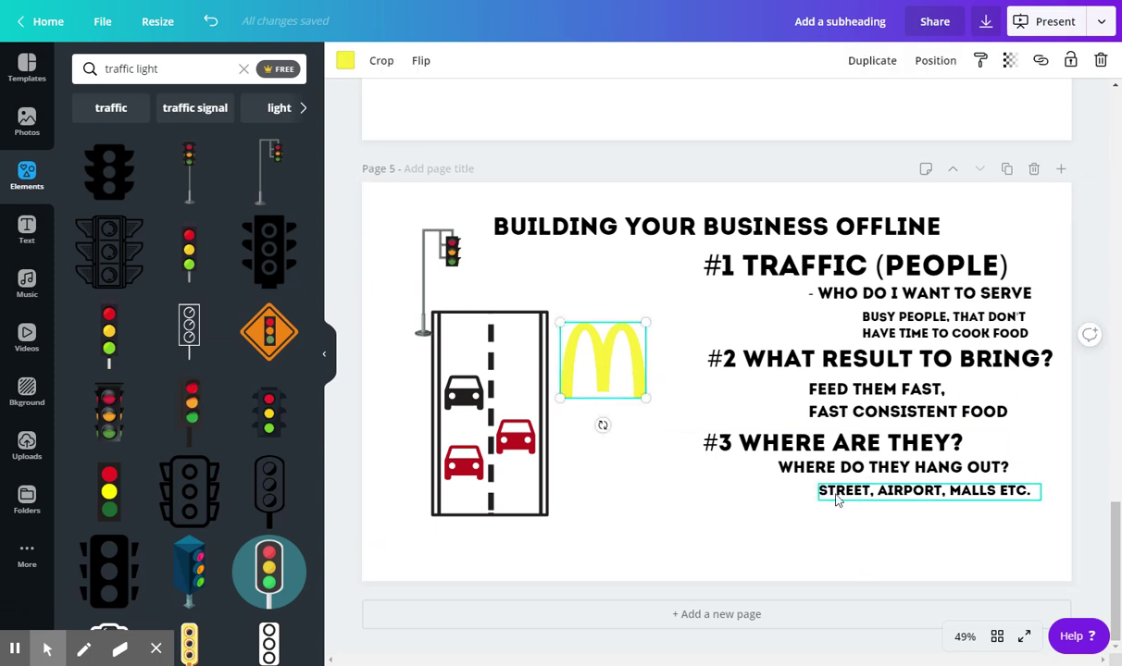
pyautogui.click(882, 498)
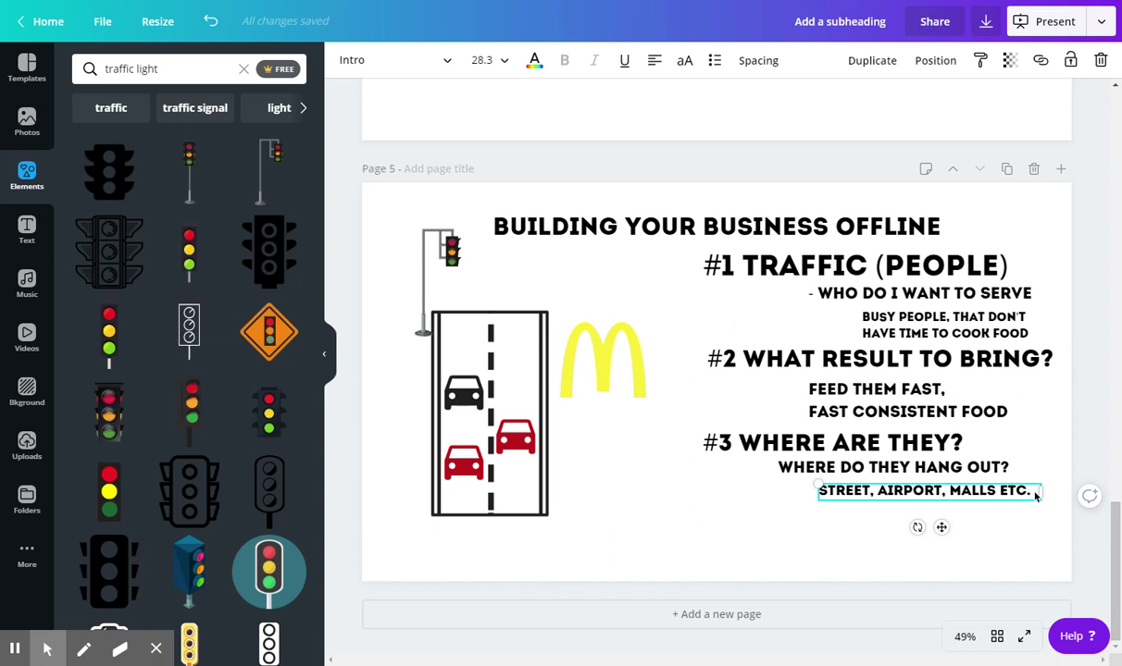
pyautogui.click(620, 368)
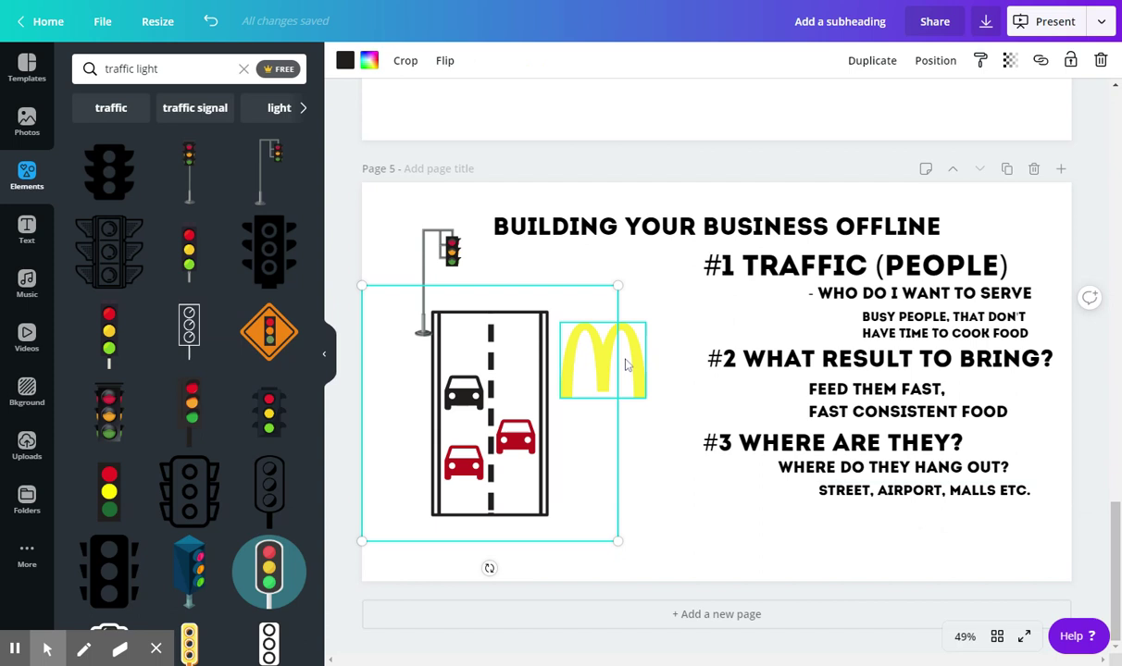
pyautogui.moveTo(640, 326); pyautogui.dragTo(664, 299)
pyautogui.moveTo(624, 357); pyautogui.dragTo(621, 345)
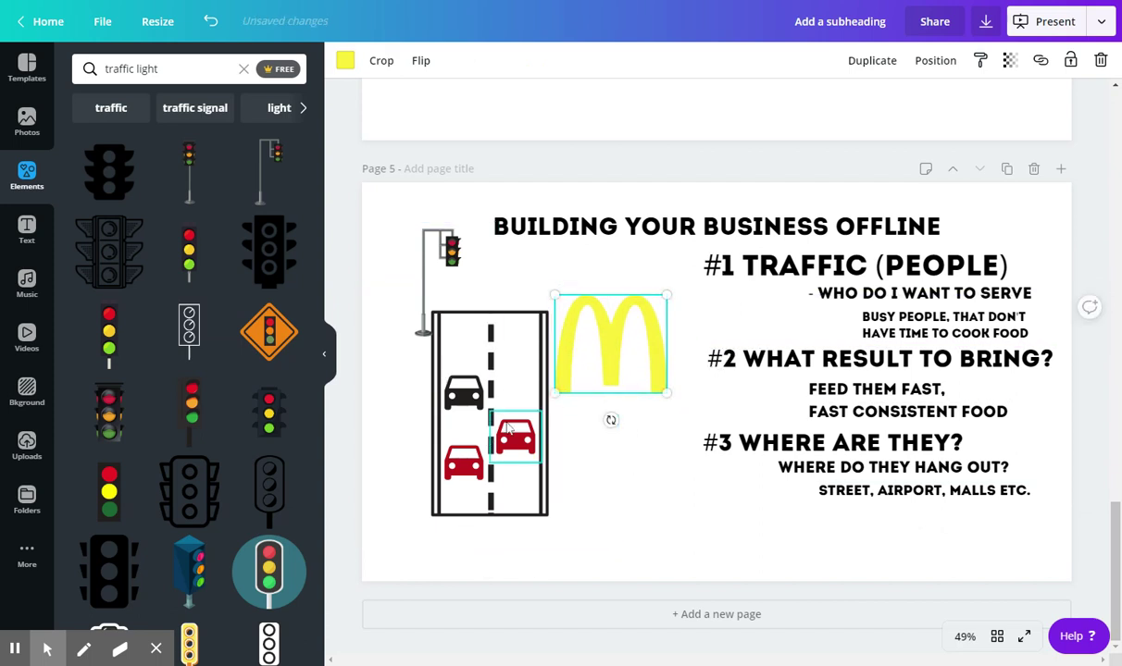
# Step: Add a new line 'NOT GROCERY STORE' under the STREET, AIRPORT, MALLS ETC. answer
pyautogui.click(833, 489)
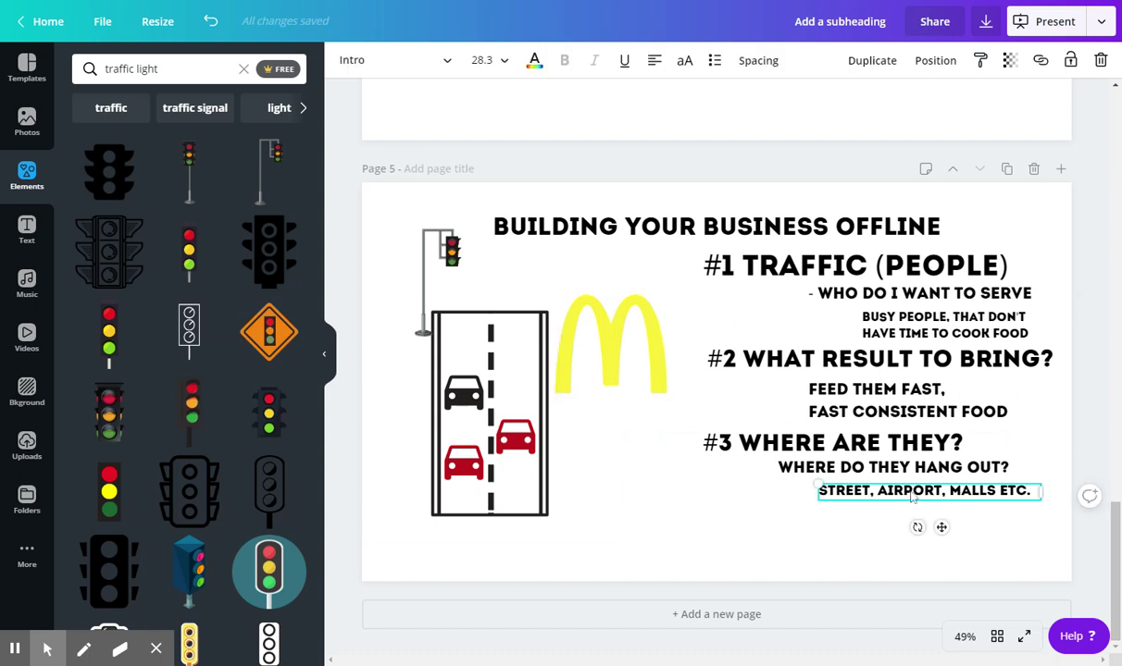
pyautogui.press('Return')
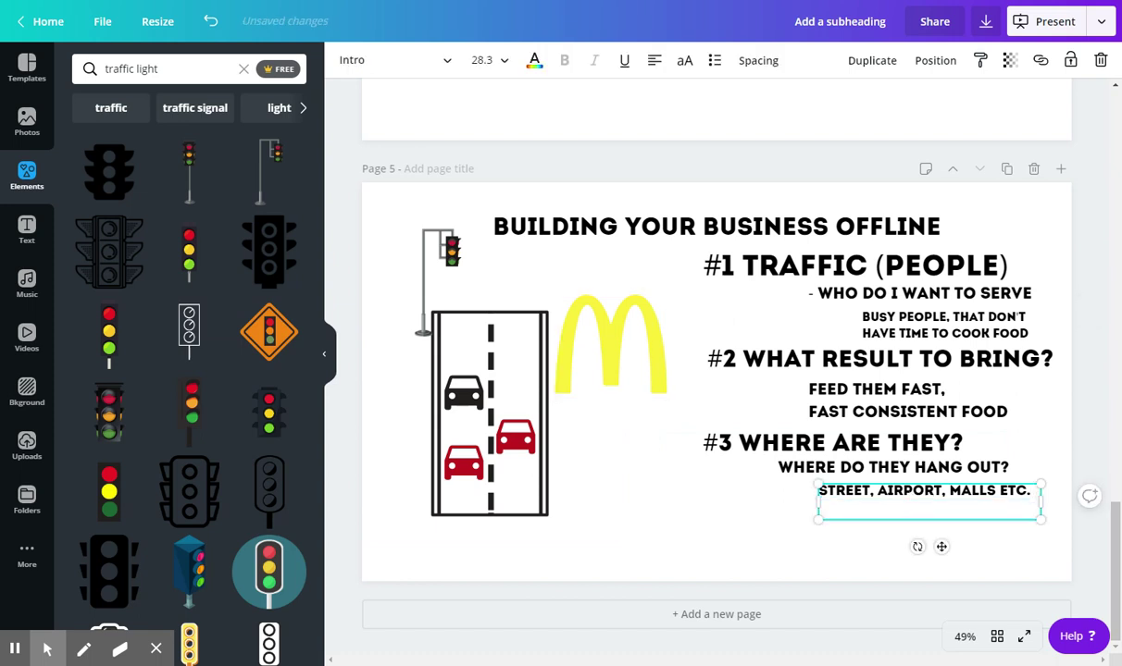
pyautogui.write('GROCER')
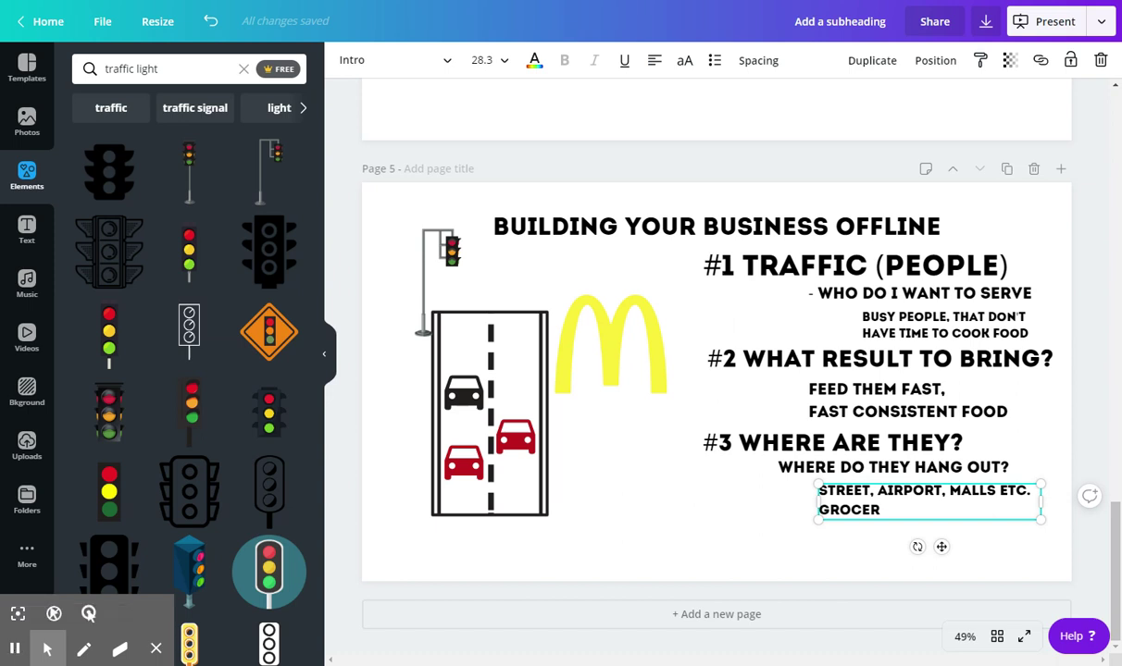
pyautogui.doubleClick(849, 510)
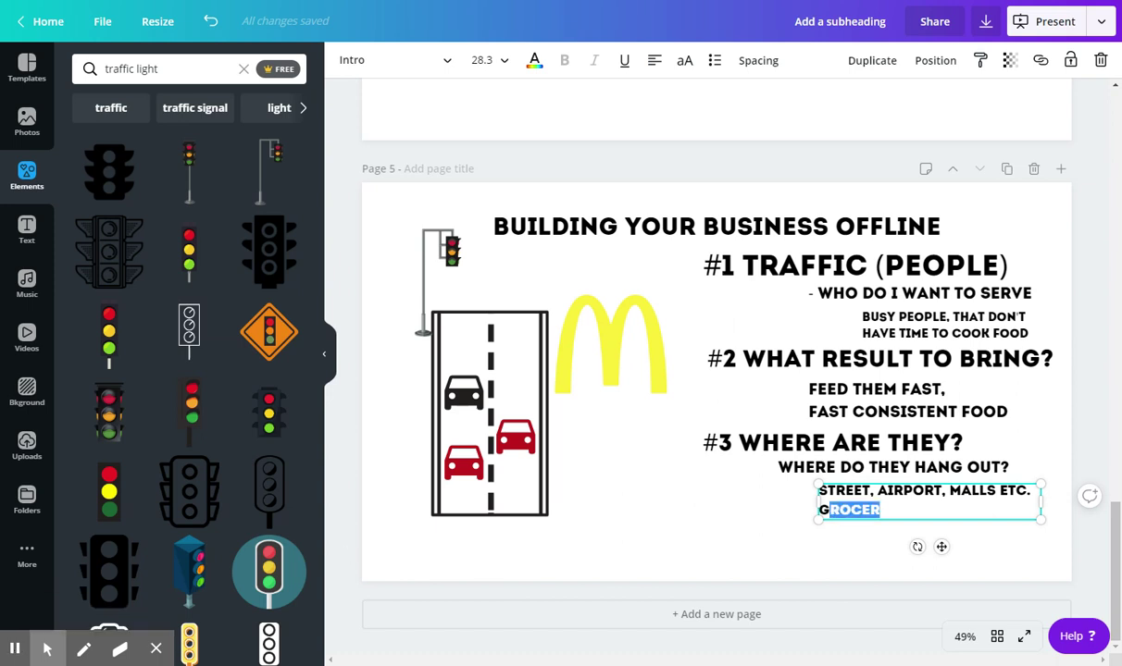
pyautogui.write('NOT G')
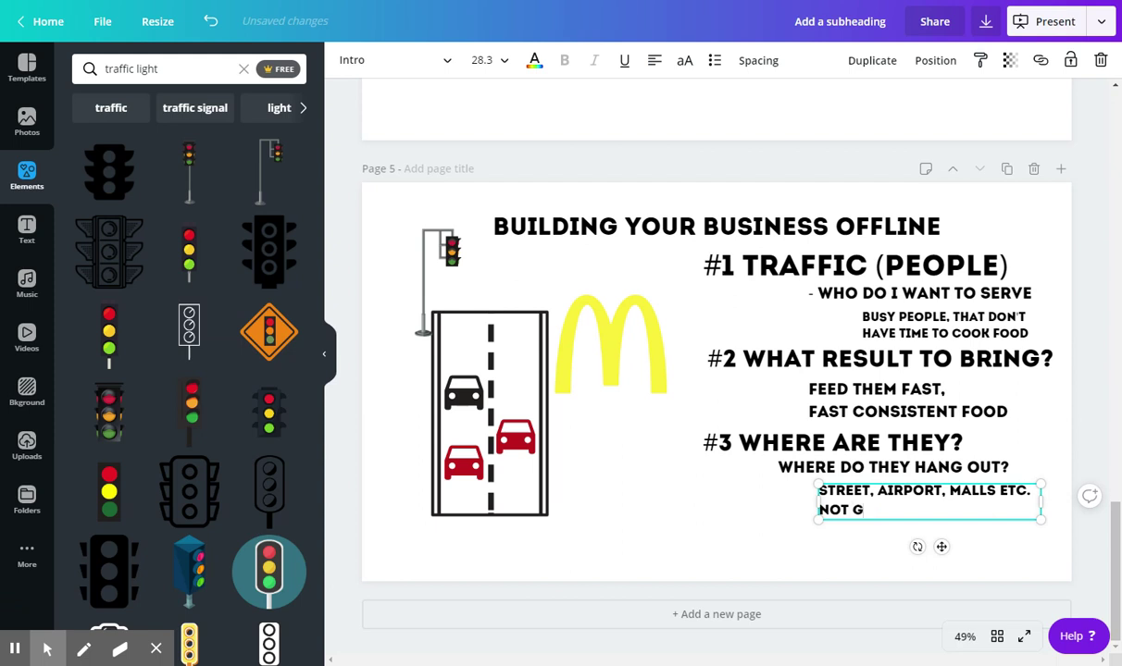
pyautogui.write('ROCERY STORE')
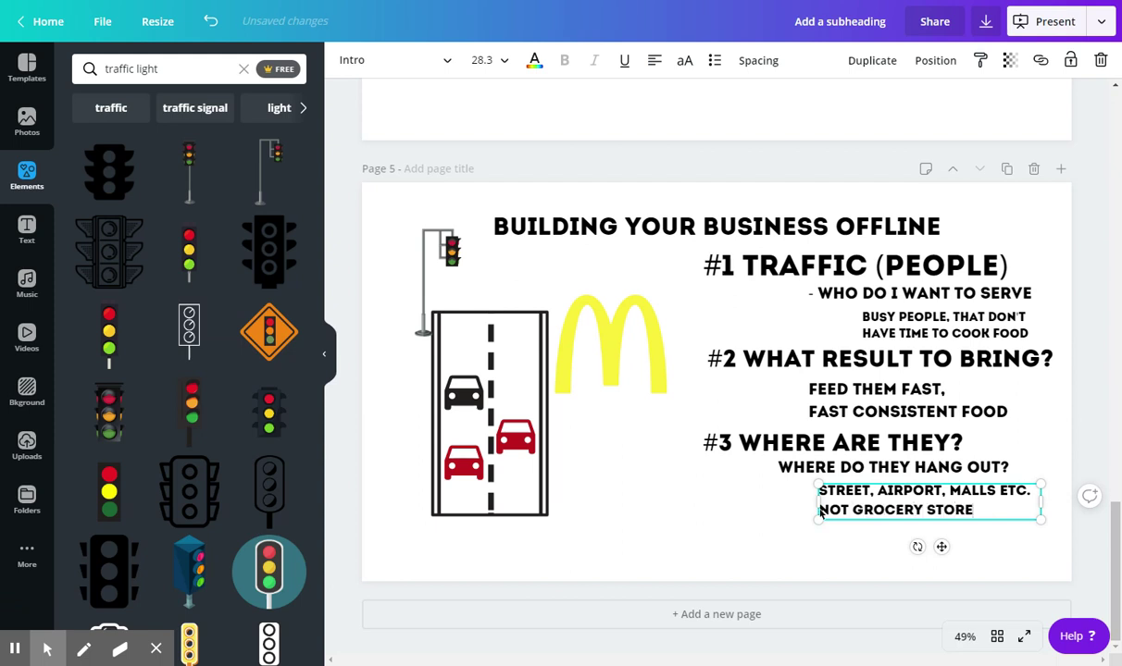
pyautogui.click(710, 541)
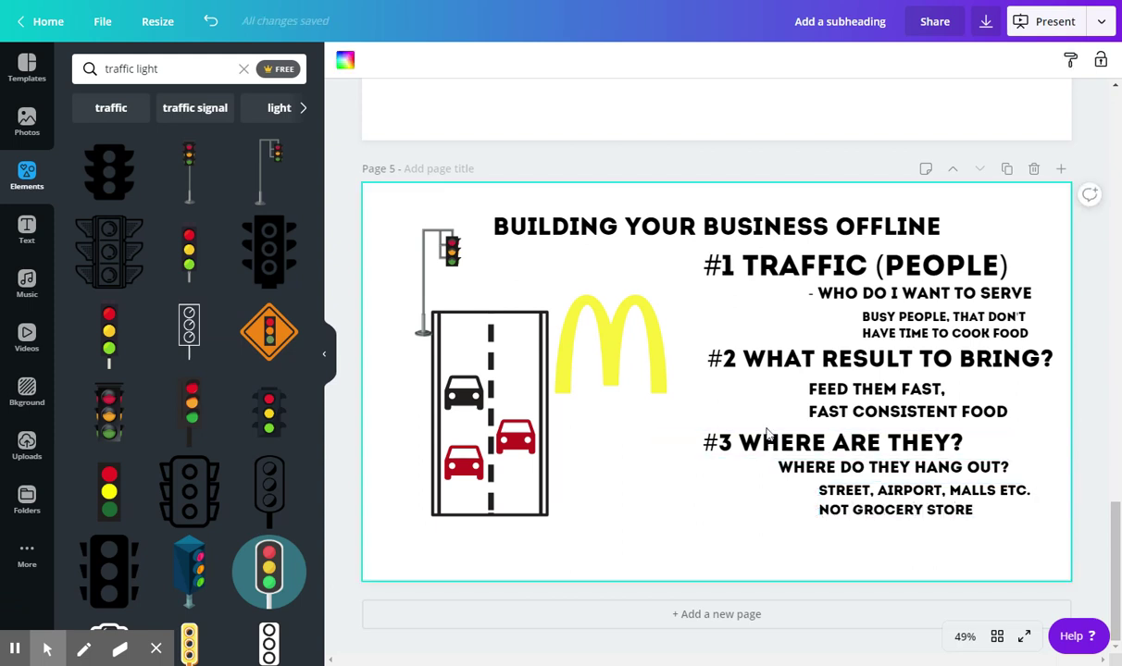
pyautogui.click(732, 442)
# Step: Copy the #3 heading below the answer, retype it '#4 HOW TO ATTRACT THEM IN?', and widen it to one line
pyautogui.click(868, 60)
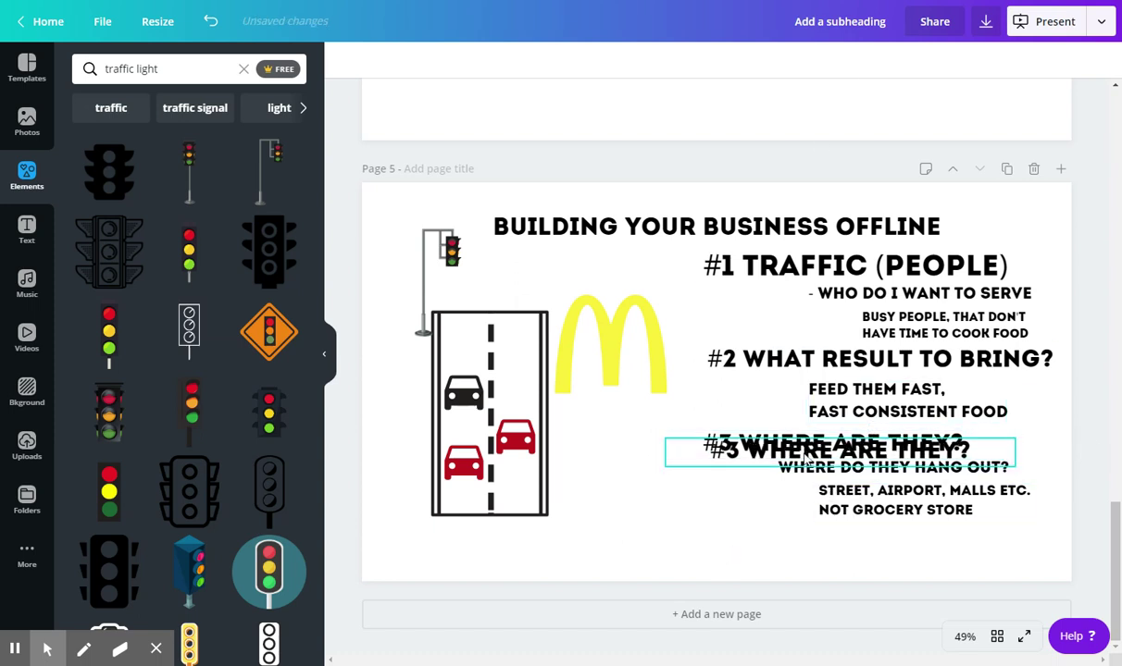
pyautogui.moveTo(840, 449); pyautogui.dragTo(833, 532)
pyautogui.doubleClick(782, 531)
pyautogui.hotkey('ctrl', 'a')
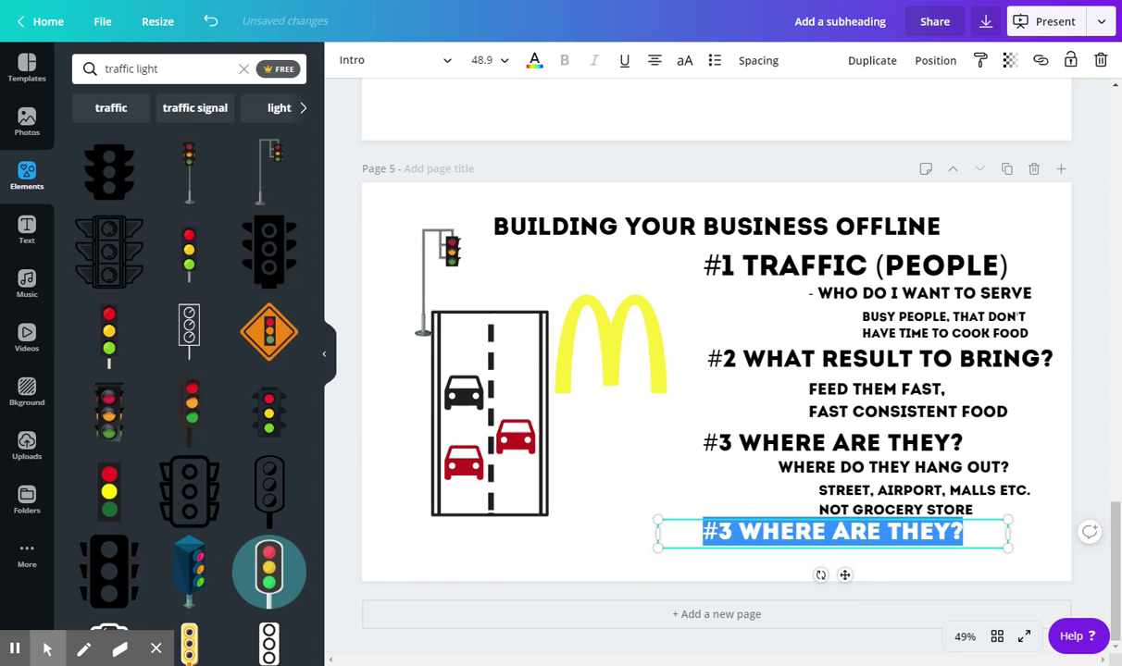
pyautogui.write('$')
pyautogui.press('BackSpace')
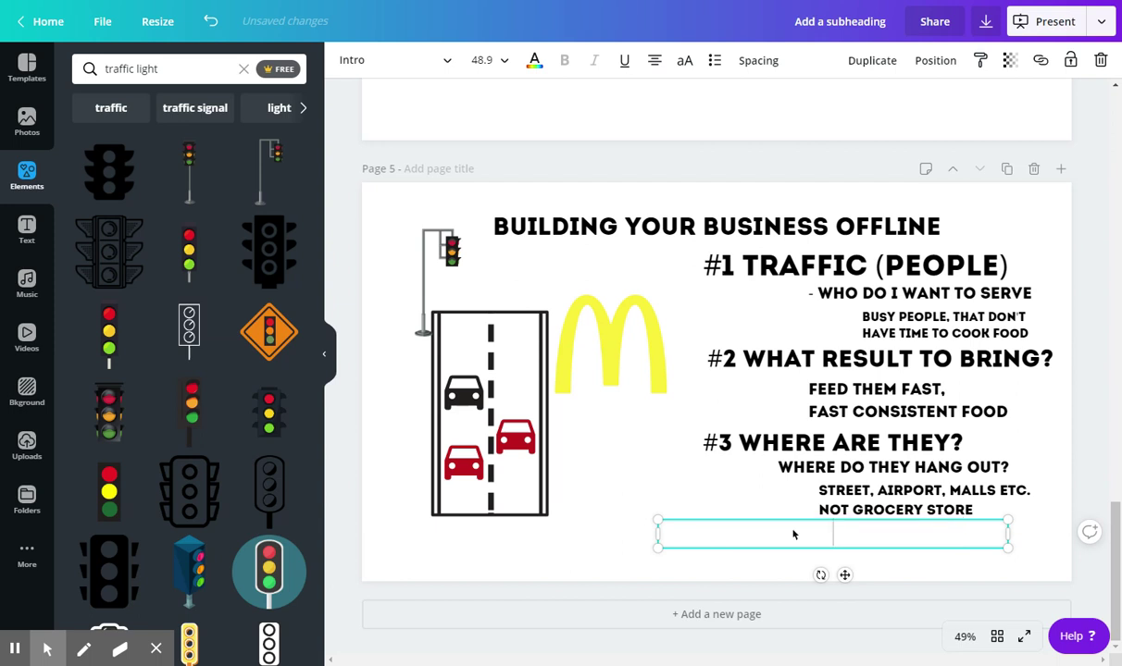
pyautogui.write('#4')
pyautogui.write('HOW TO')
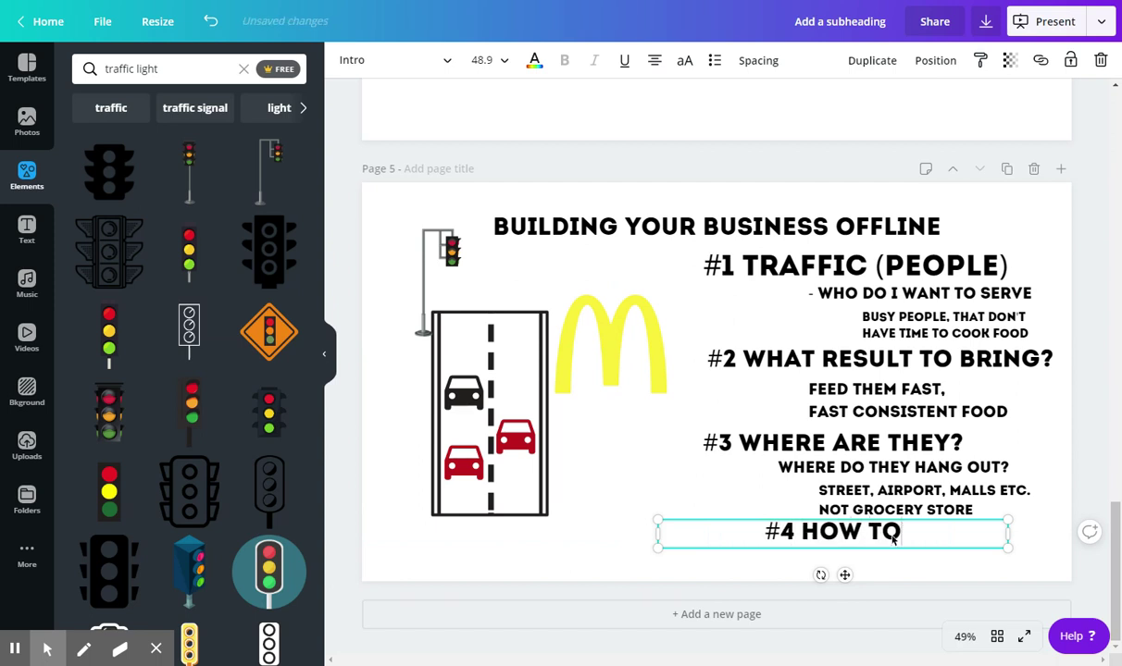
pyautogui.write(' ATTRACT THEM')
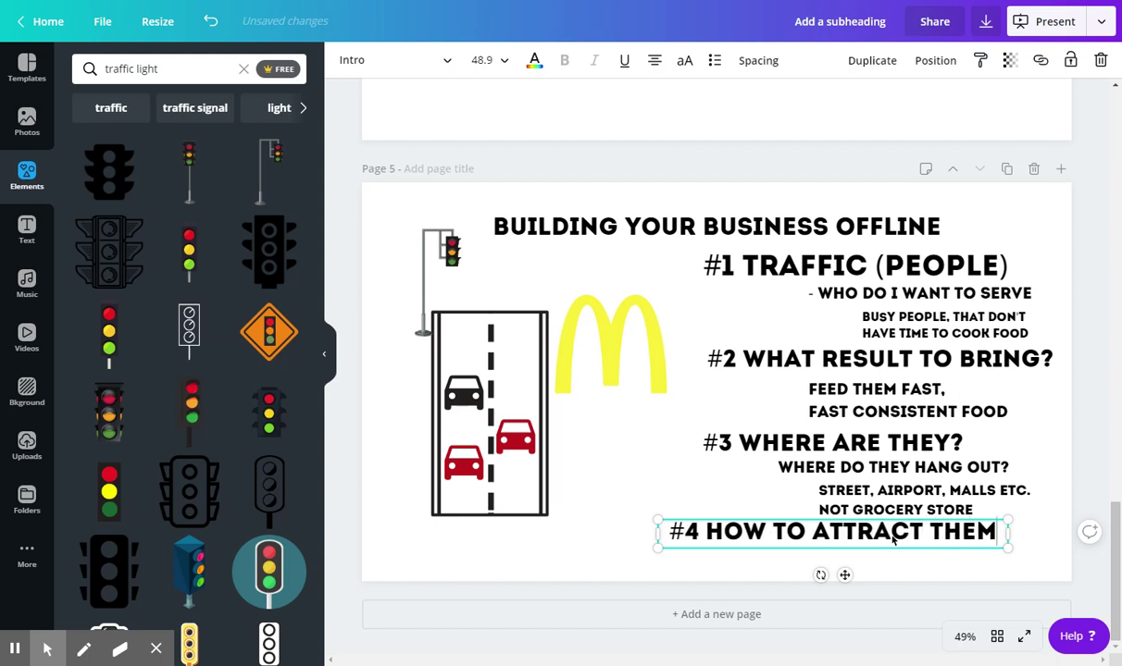
pyautogui.write(' IN?')
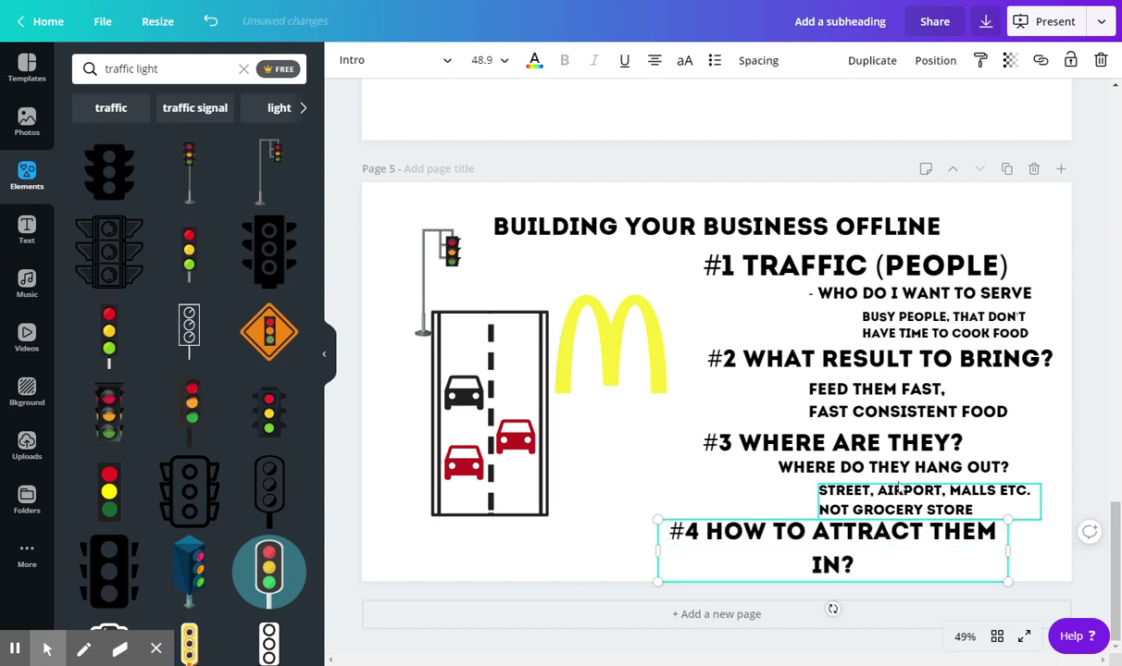
pyautogui.moveTo(1008, 552); pyautogui.dragTo(1055, 555)
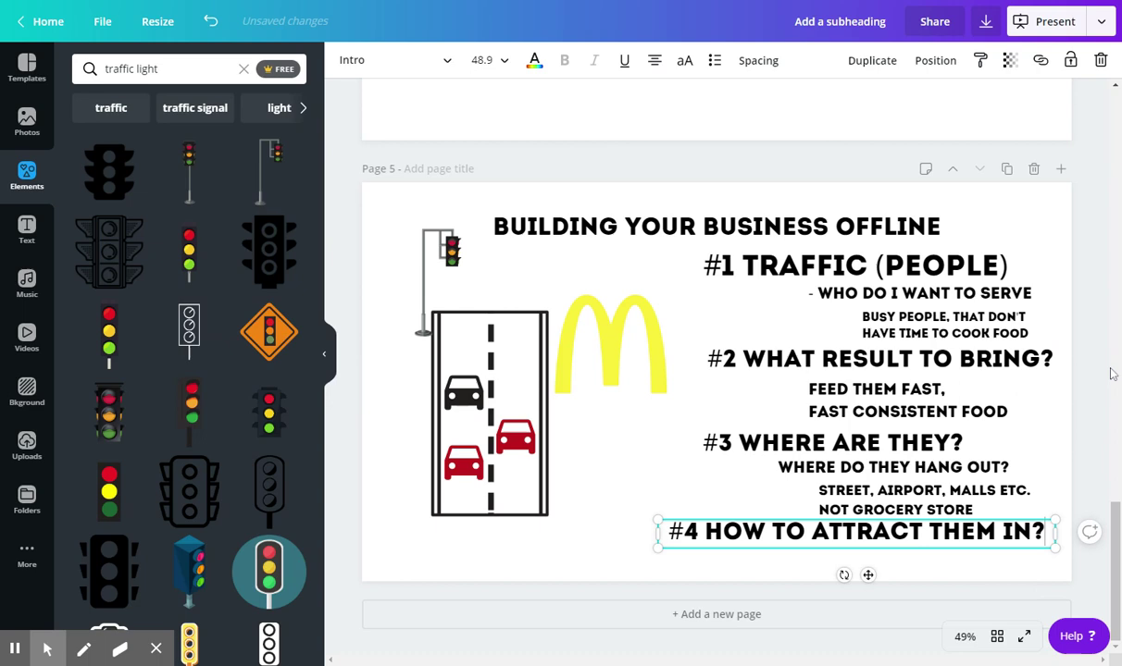
pyautogui.scroll(5, 929, 310)
pyautogui.scroll(-5, 929, 310)
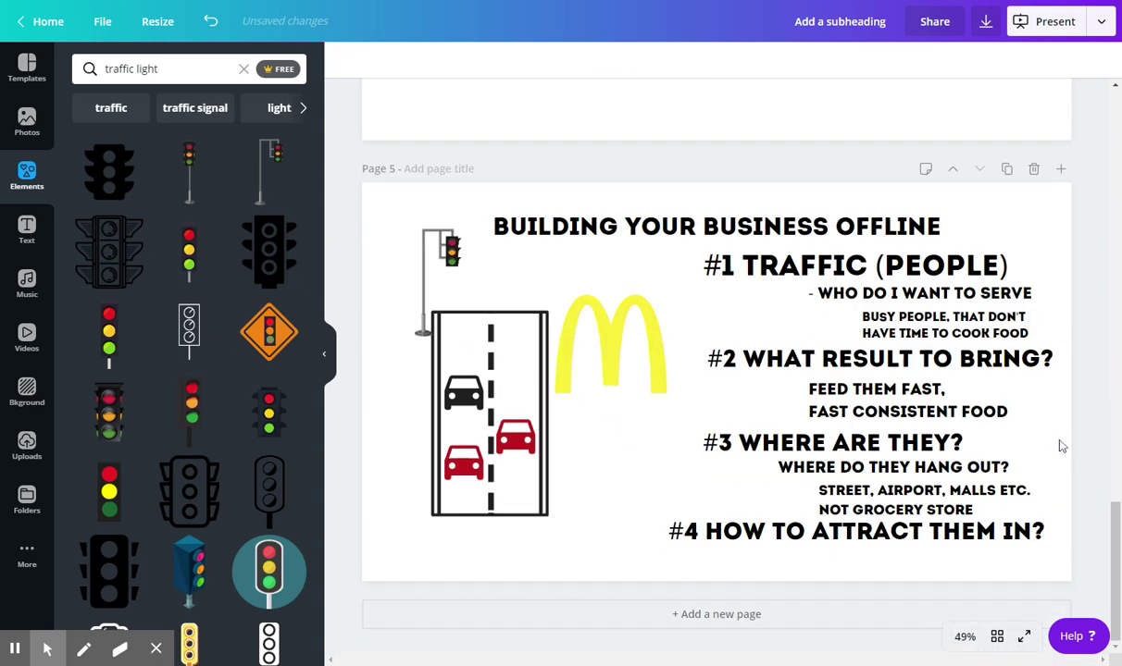
# Step: Align the #4 heading with the other headings and shrink it slightly
pyautogui.click(826, 269)
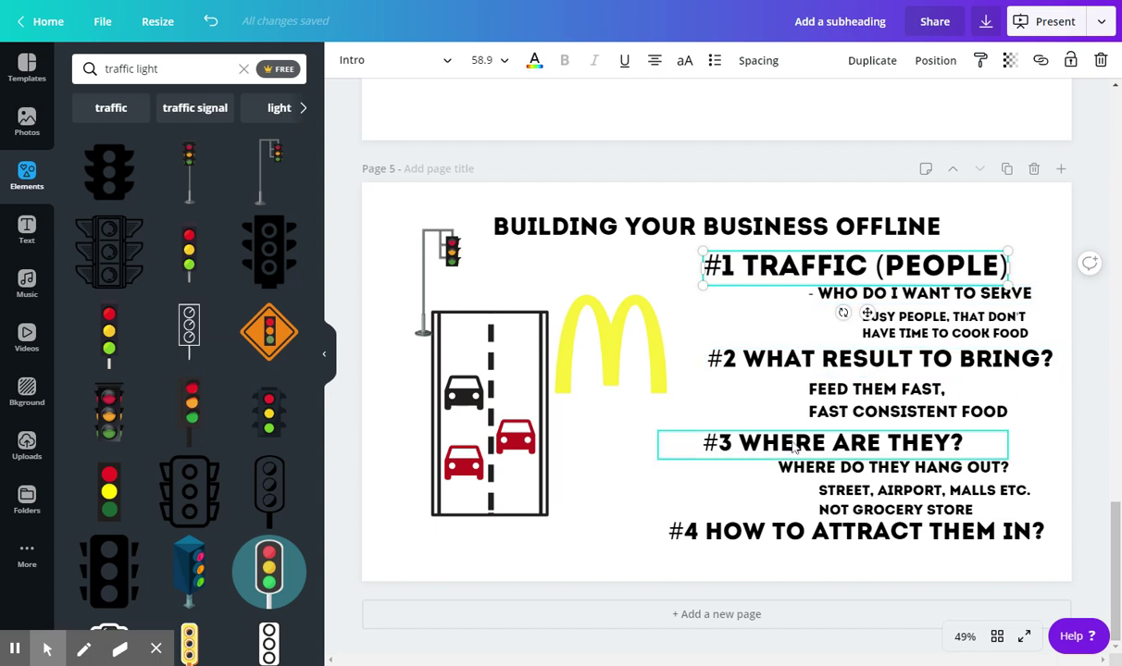
pyautogui.moveTo(815, 530); pyautogui.dragTo(823, 529)
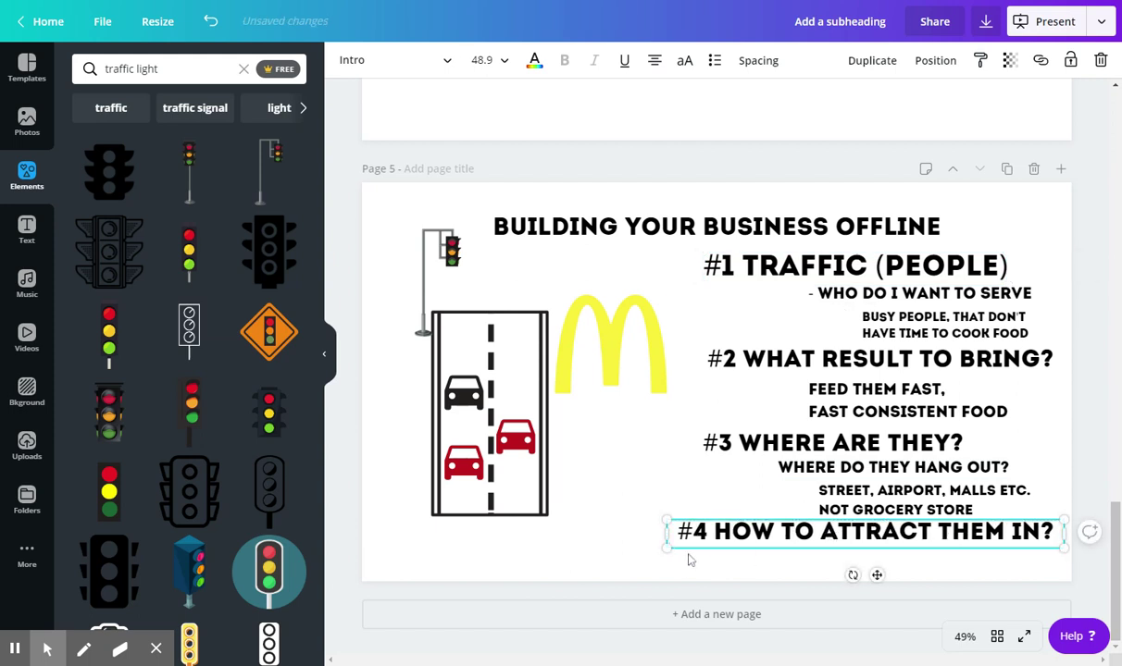
pyautogui.moveTo(666, 546); pyautogui.dragTo(694, 544)
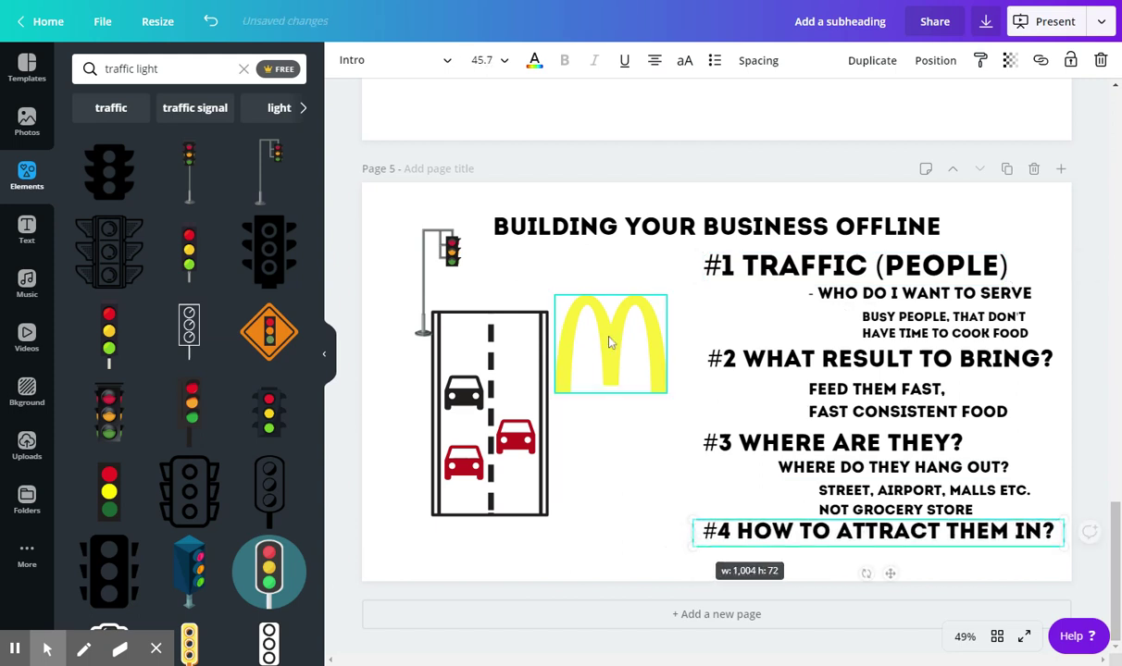
pyautogui.click(602, 341)
pyautogui.click(602, 341)
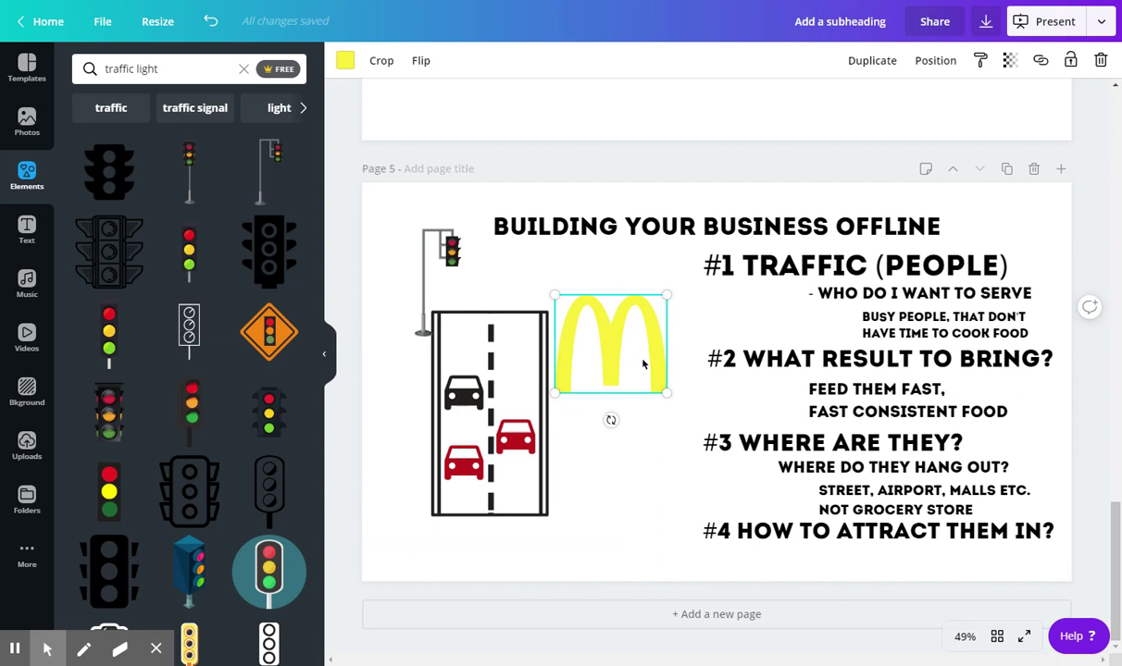
# Step: Copy the 'WHERE DO THEY HANG OUT?' line below #4, retype it 'HOW DO YOU GET THEIR ATTENTION?' and widen it
pyautogui.click(879, 467)
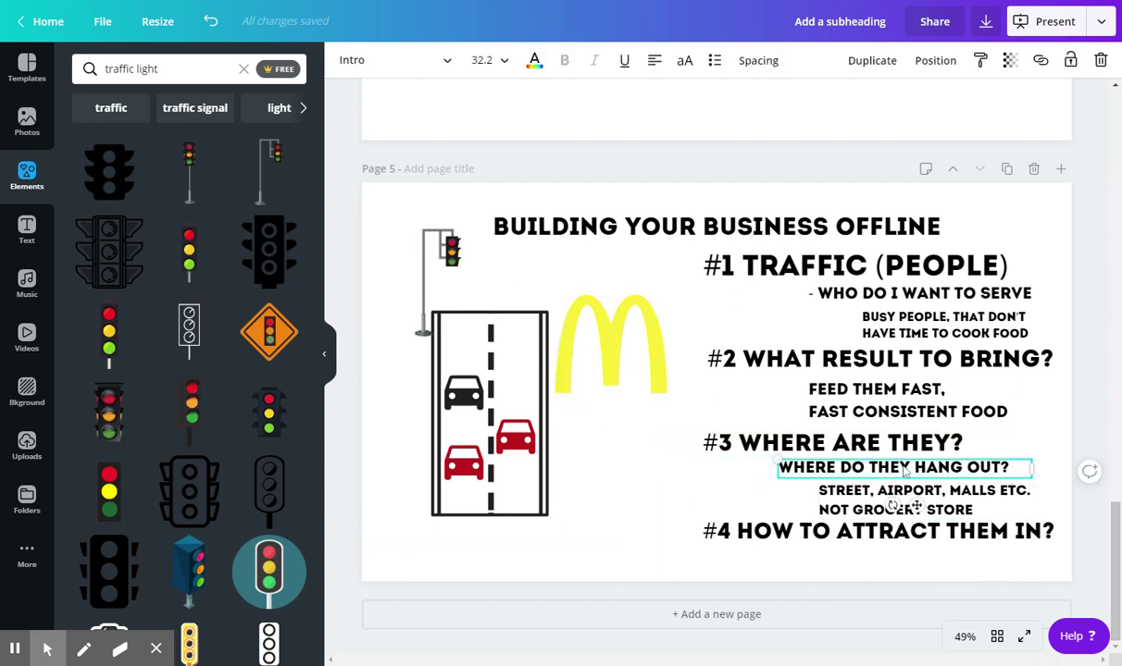
pyautogui.click(870, 60)
pyautogui.moveTo(963, 478); pyautogui.dragTo(972, 553)
pyautogui.doubleClick(972, 553)
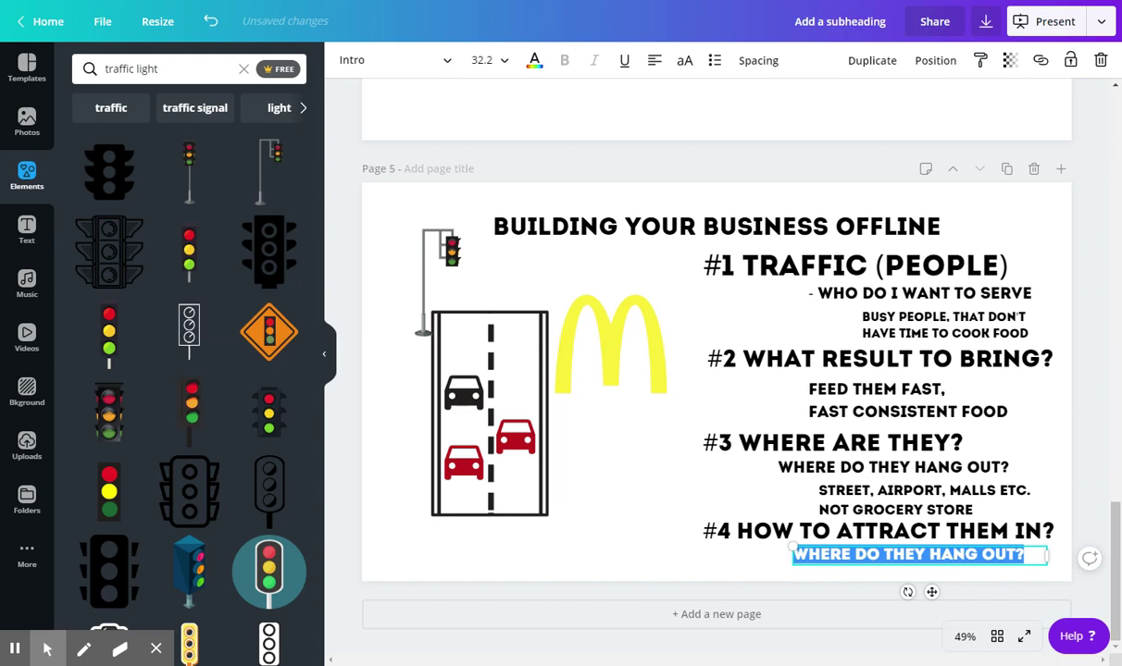
pyautogui.write('H')
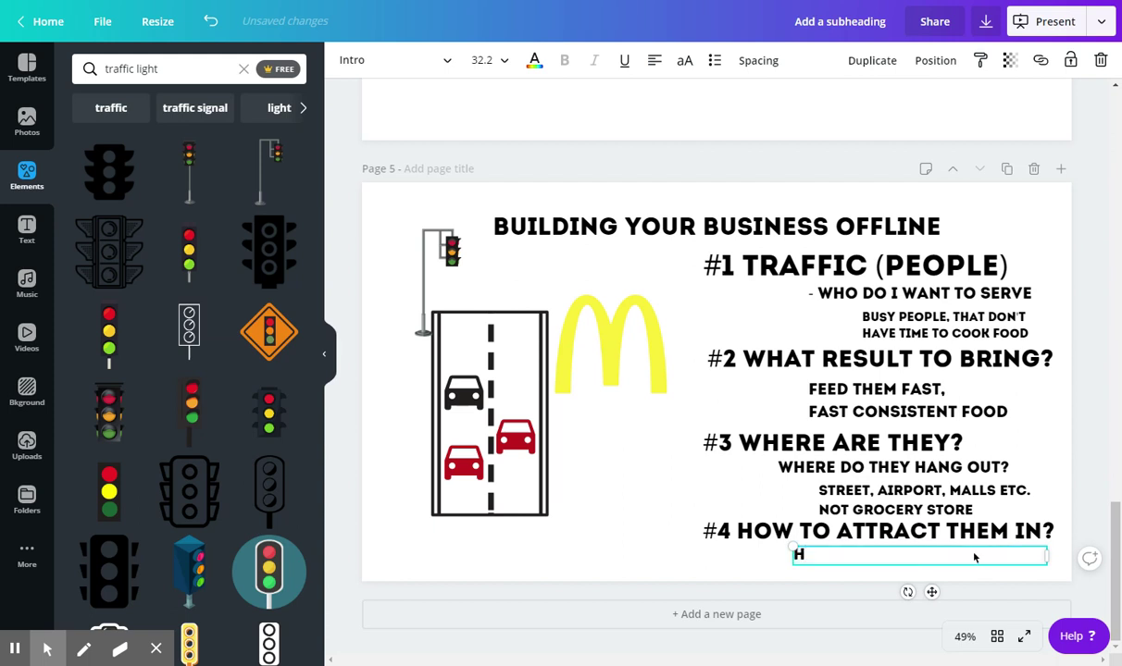
pyautogui.write('OW DO YOU')
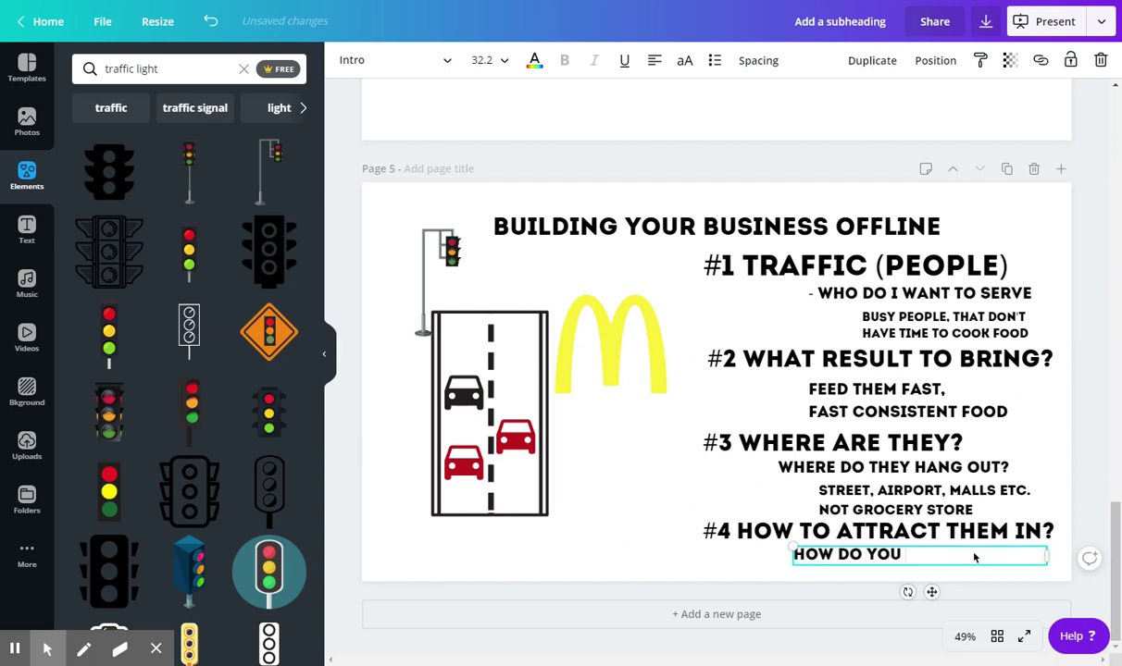
pyautogui.write(' GET THEIR ATTENTION?')
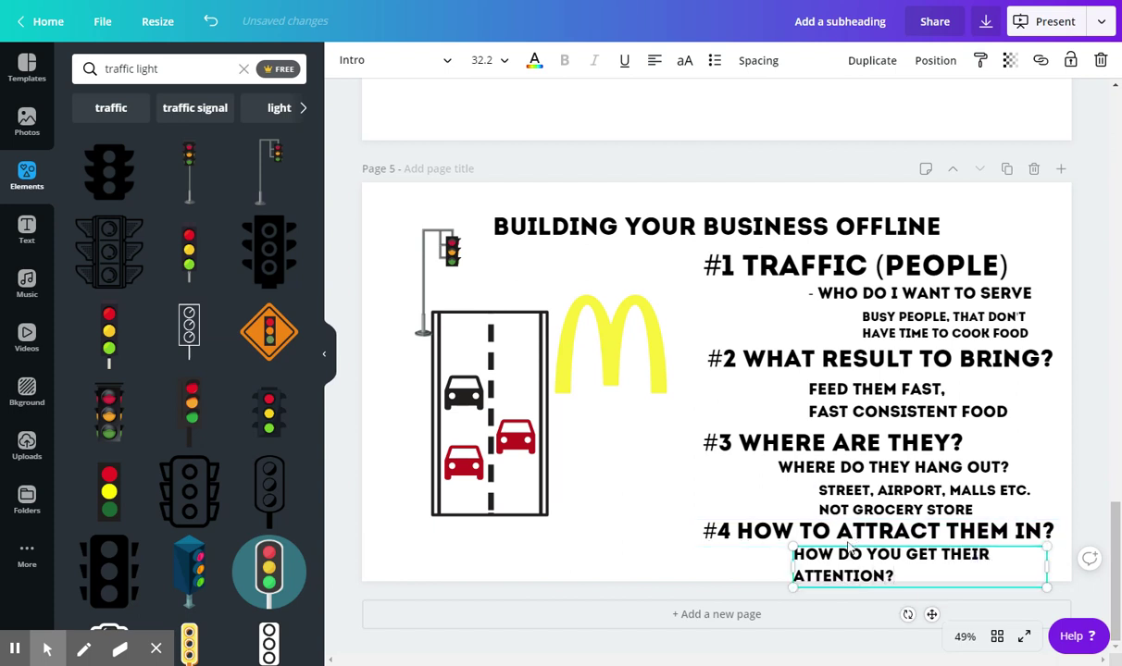
pyautogui.moveTo(793, 567); pyautogui.dragTo(717, 568)
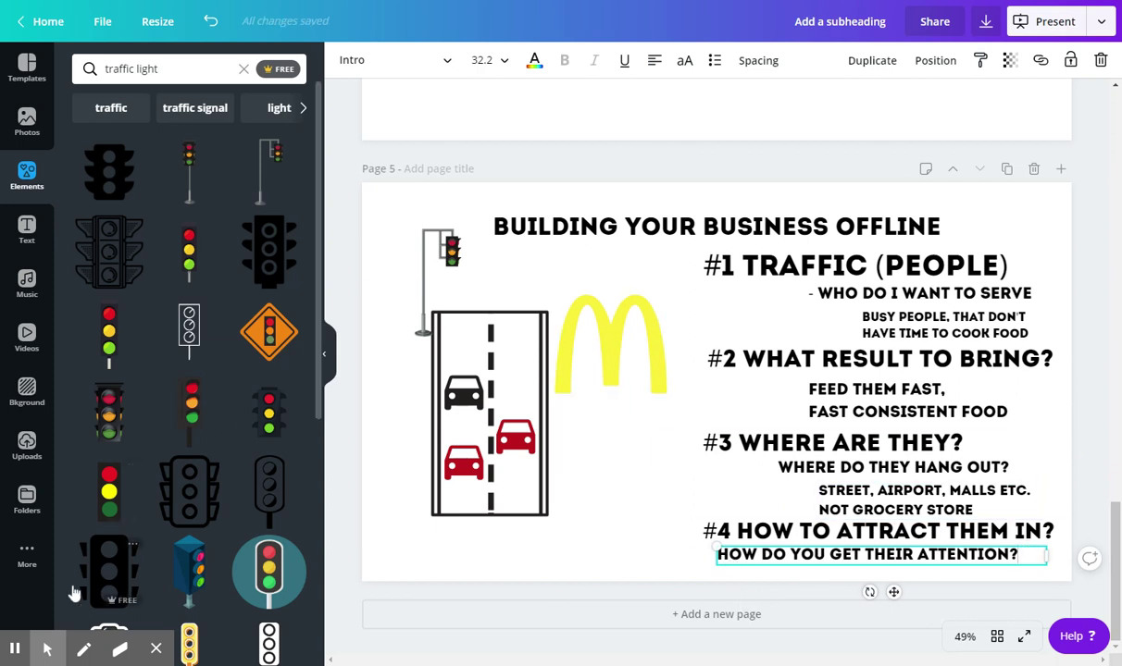
pyautogui.click(15, 648)
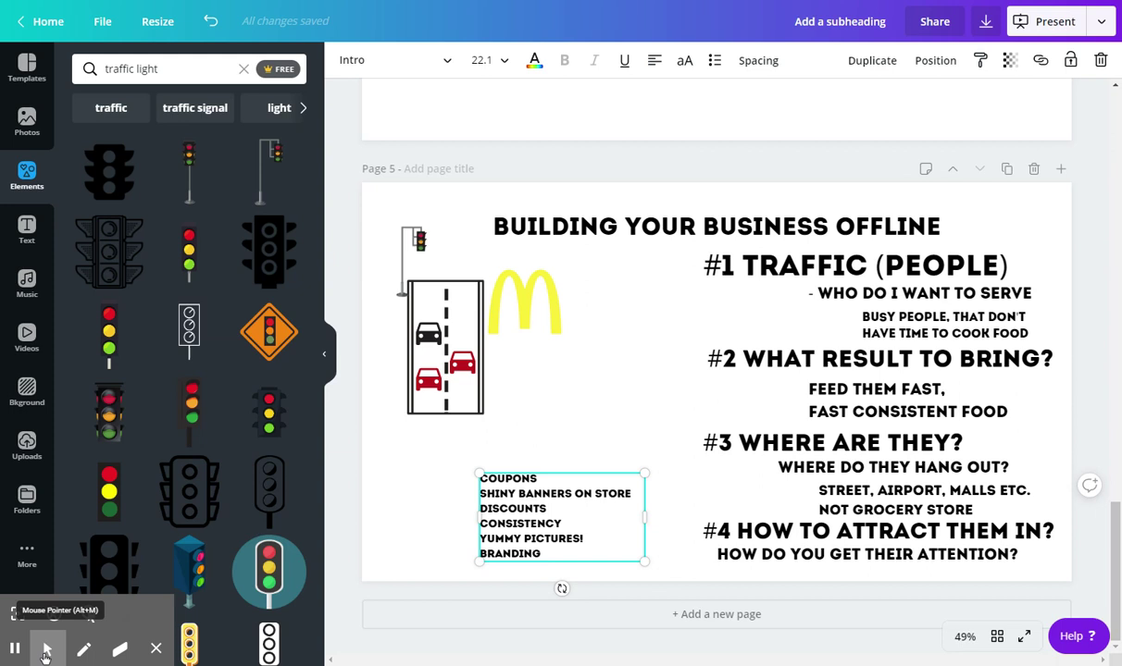
pyautogui.click(46, 651)
pyautogui.click(540, 434)
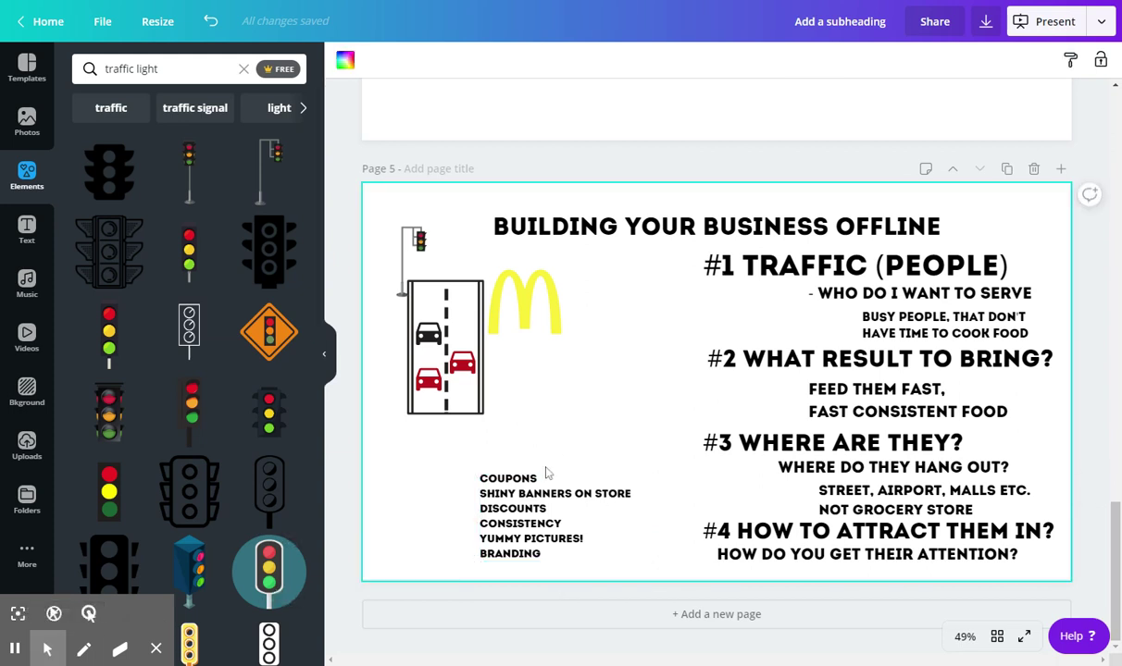
pyautogui.click(507, 499)
pyautogui.tripleClick(508, 499)
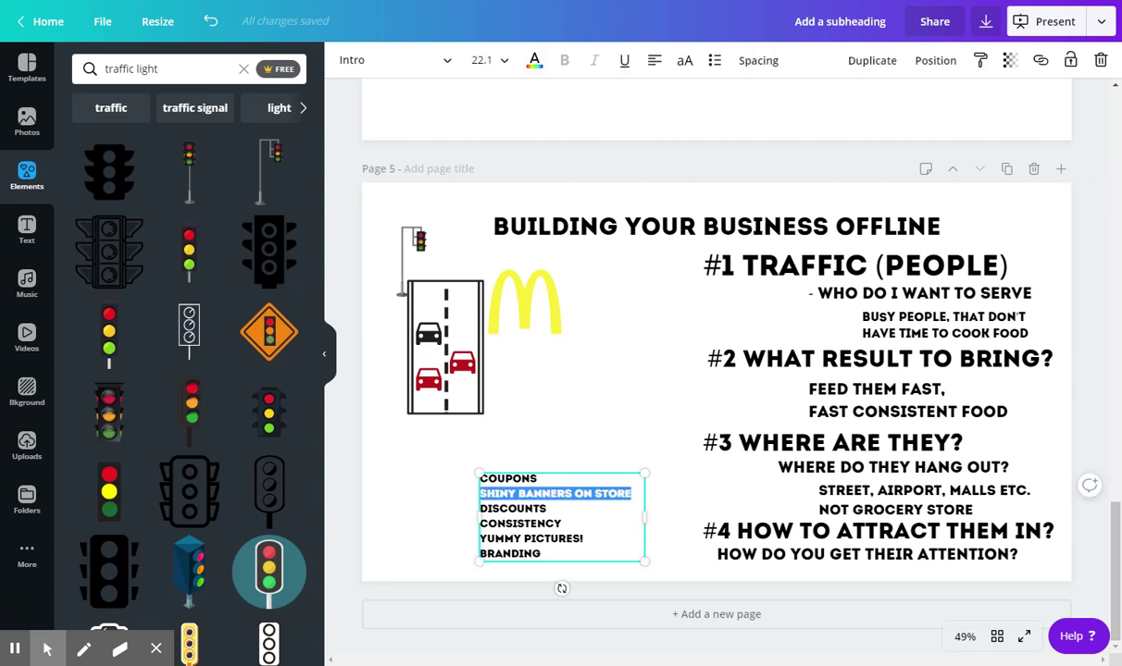
pyautogui.moveTo(481, 539); pyautogui.dragTo(580, 539)
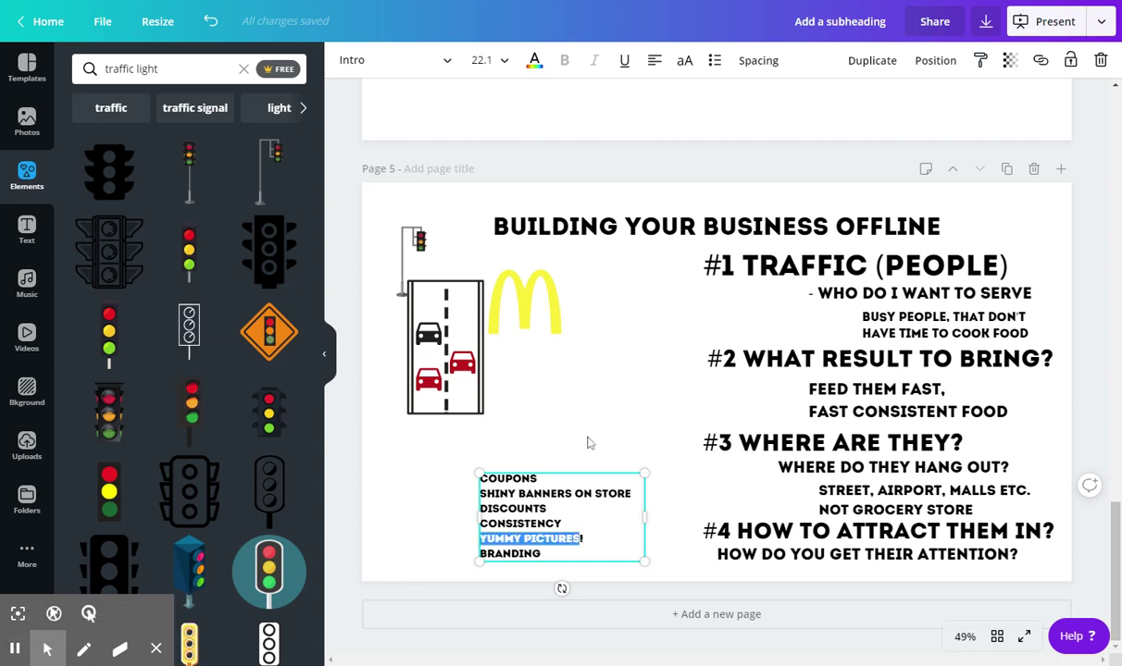
pyautogui.click(432, 459)
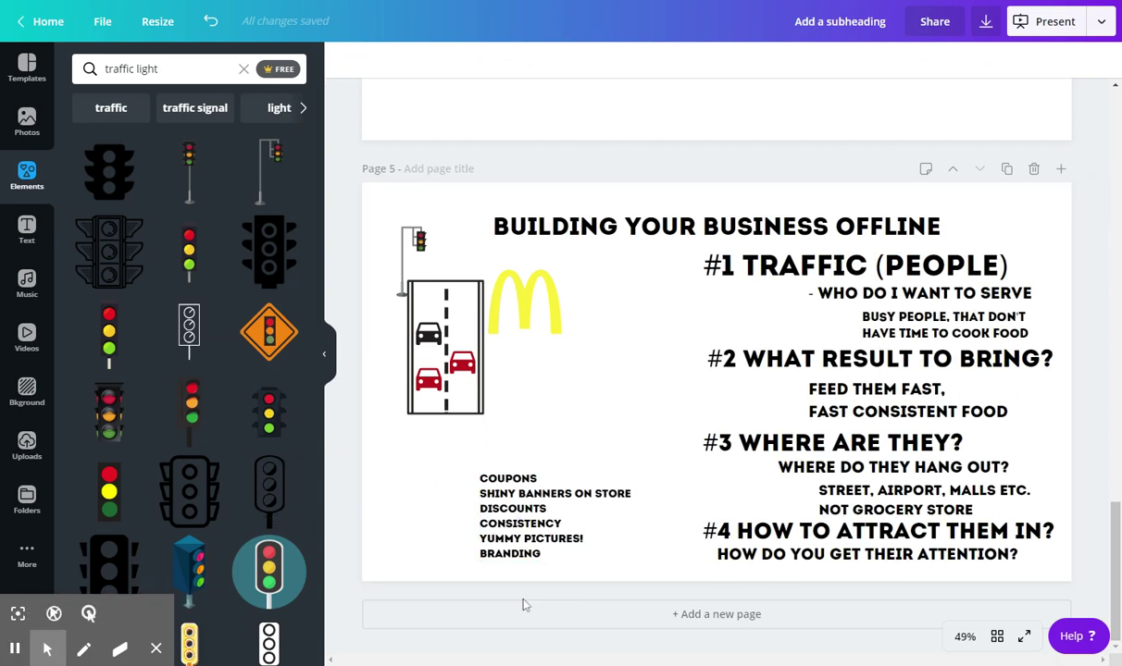
# Step: Duplicate page 5 and change OFFLINE to ONLINE in the new page's title
pyautogui.click(1006, 168)
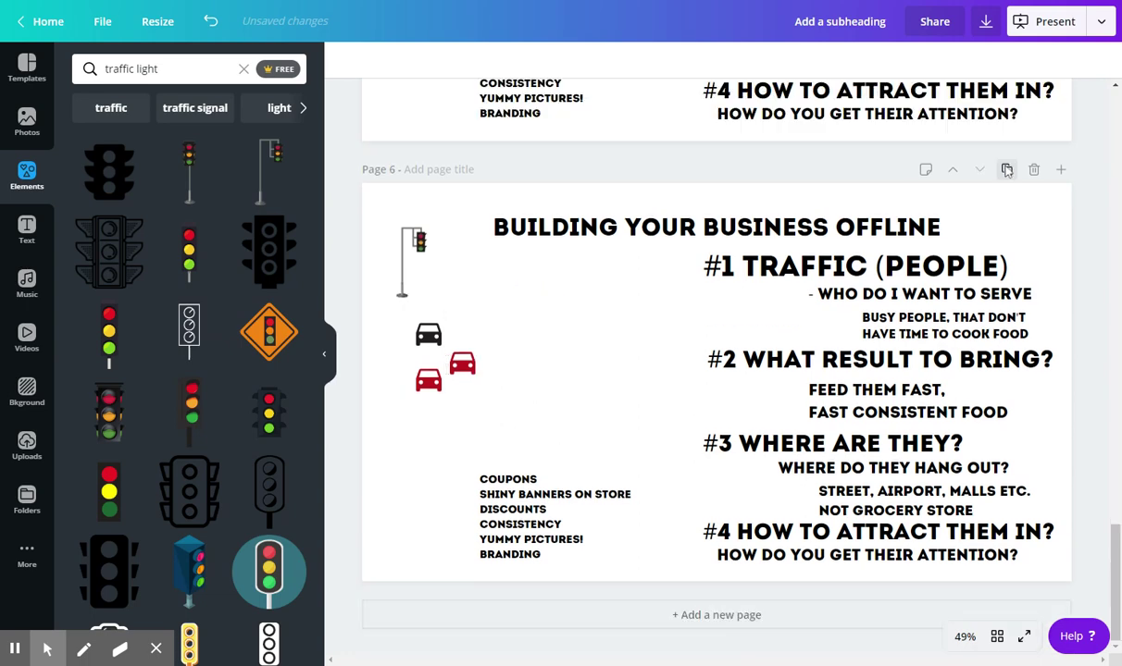
pyautogui.scroll(3, 925, 296)
pyautogui.scroll(-3, 860, 296)
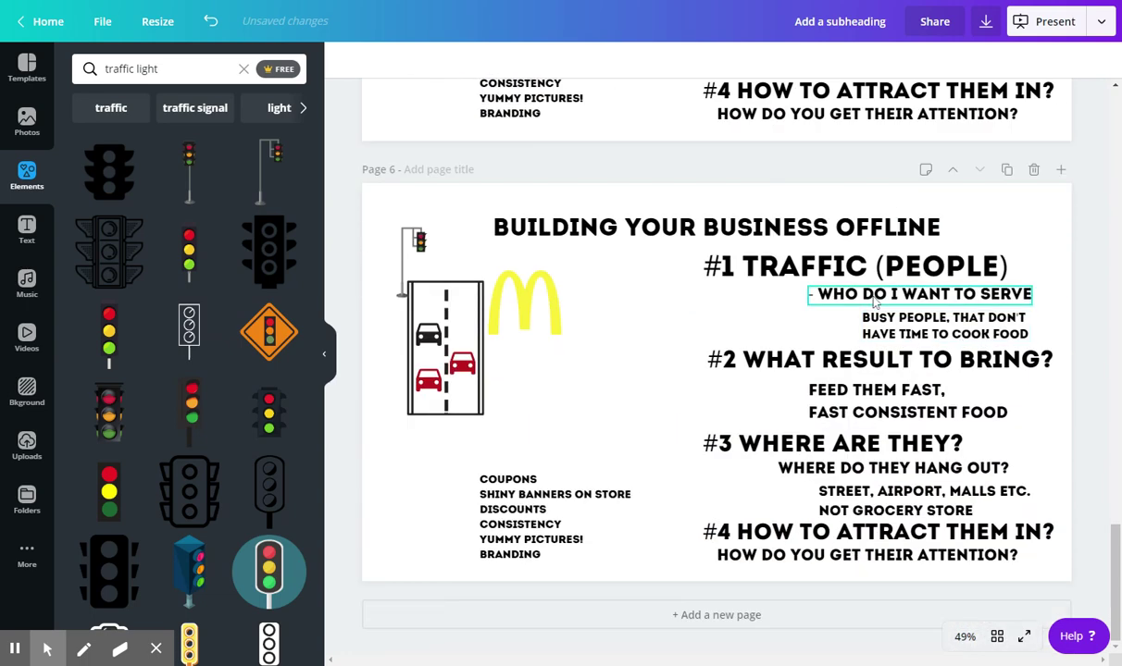
pyautogui.click(773, 235)
pyautogui.doubleClick(889, 227)
pyautogui.write('ON')
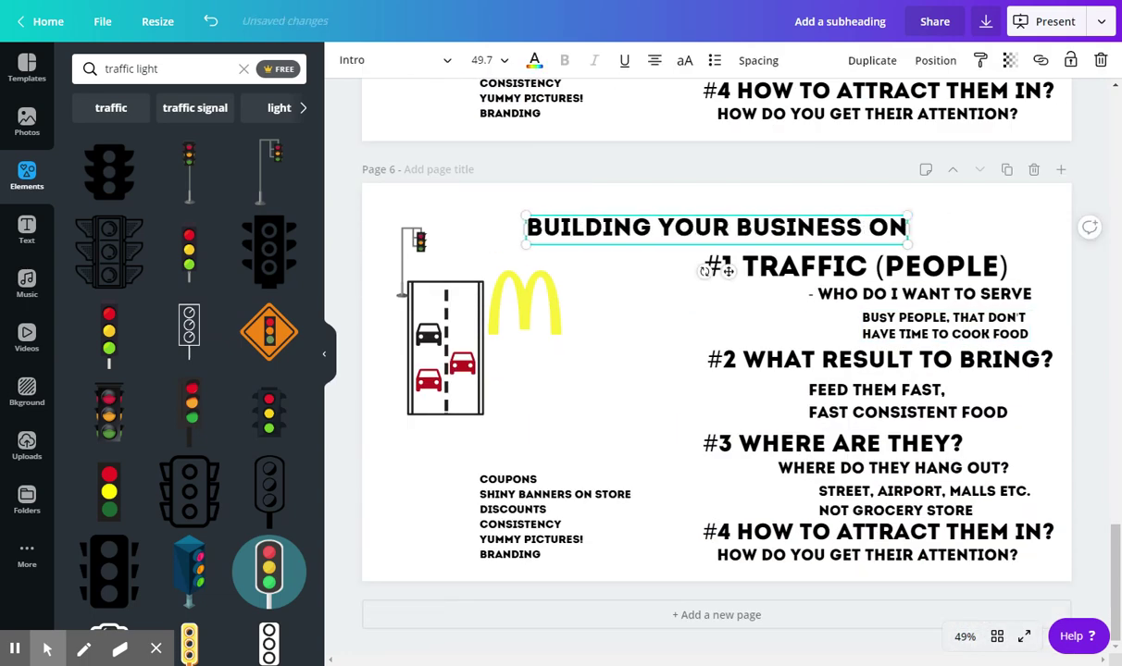
pyautogui.write('LINE')
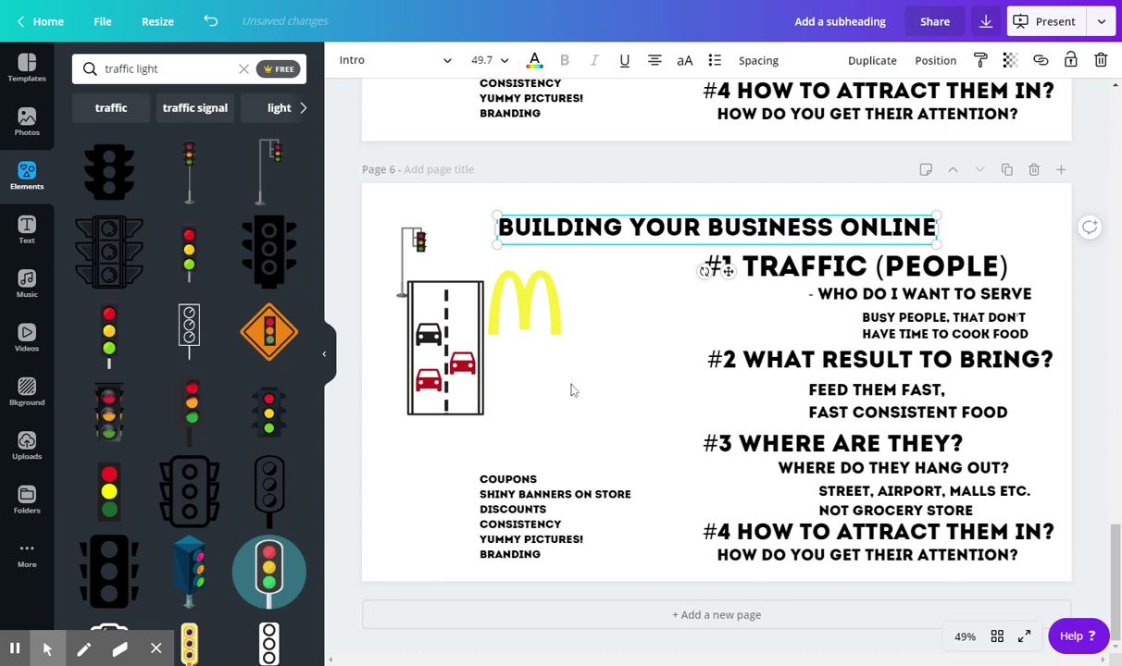
# Step: Delete the road, traffic light, black and red cars, and McDonald's logo from page 6
pyautogui.moveTo(572, 390); pyautogui.dragTo(555, 463)
pyautogui.press('Delete')
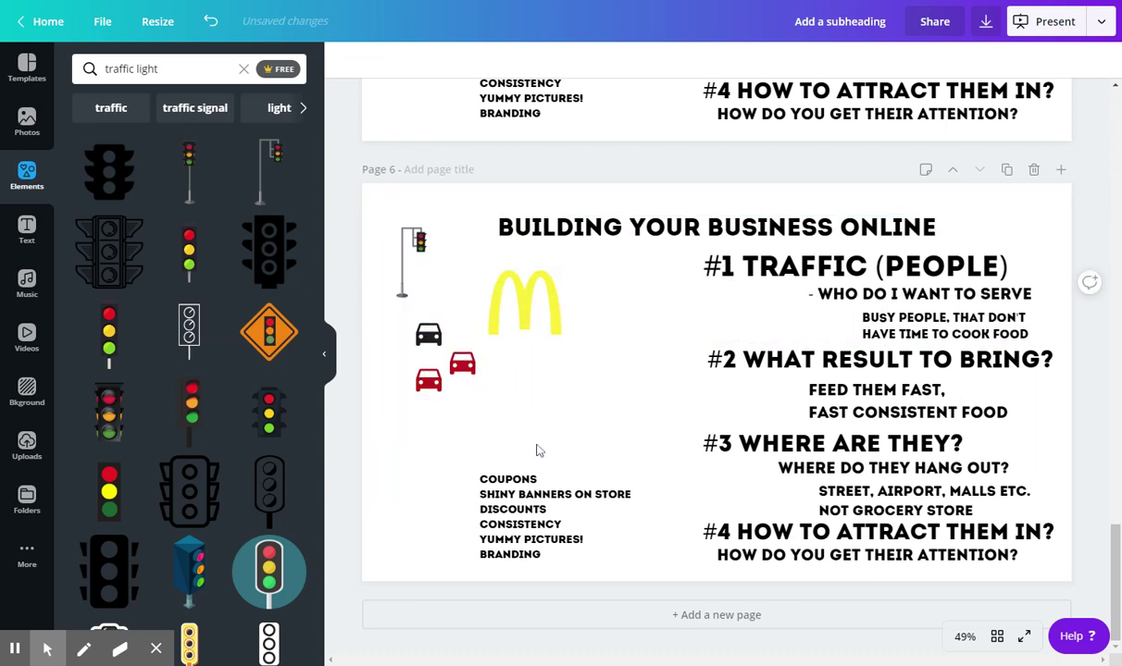
pyautogui.click(414, 262)
pyautogui.moveTo(413, 262); pyautogui.dragTo(514, 379)
pyautogui.press('Delete')
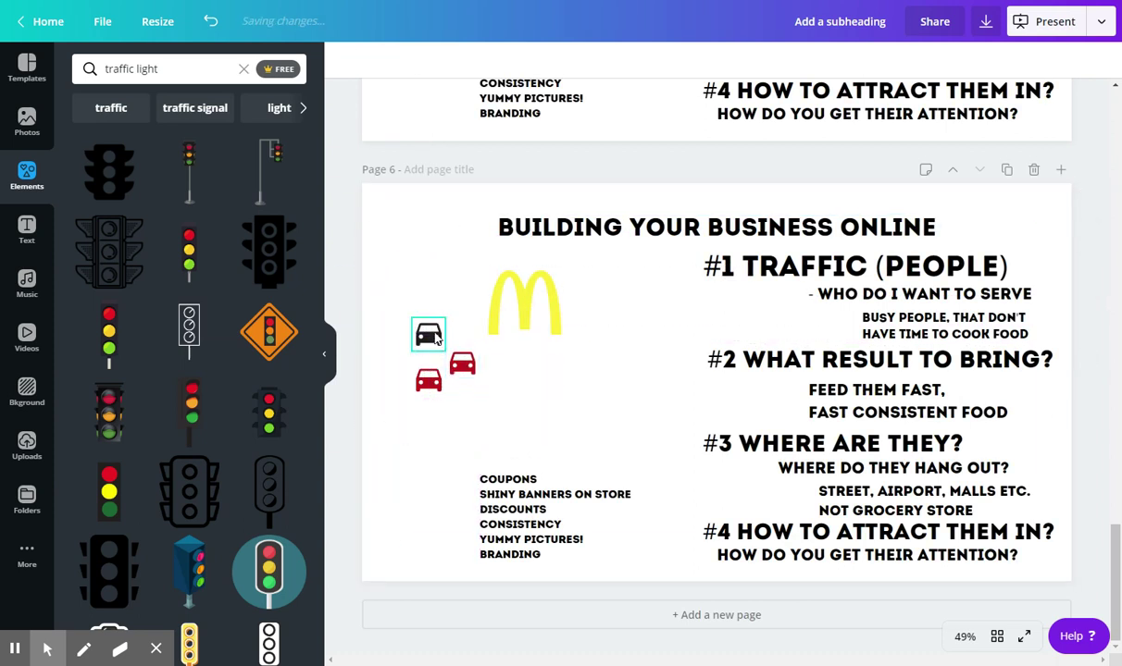
pyautogui.click(429, 334)
pyautogui.press('Delete')
pyautogui.click(429, 380)
pyautogui.press('Delete')
pyautogui.click(462, 364)
pyautogui.press('Delete')
pyautogui.click(525, 303)
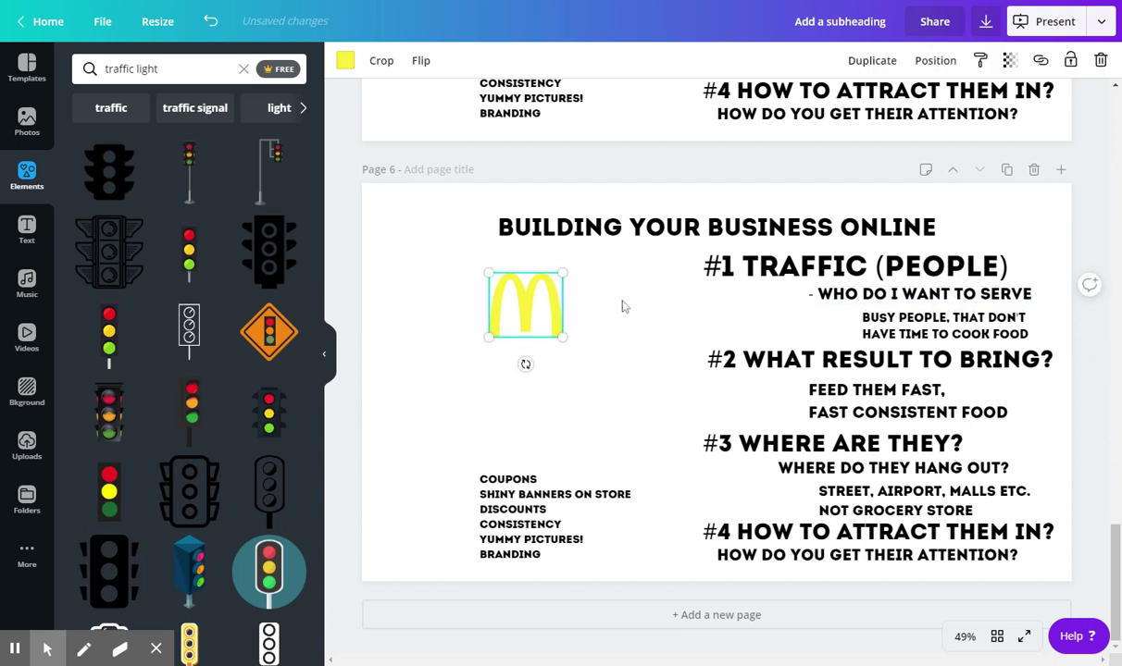
pyautogui.press('Delete')
# Step: Shift the question text boxes to the left side and move the coupons list lower
pyautogui.click(519, 514)
pyautogui.moveTo(518, 514); pyautogui.dragTo(548, 504)
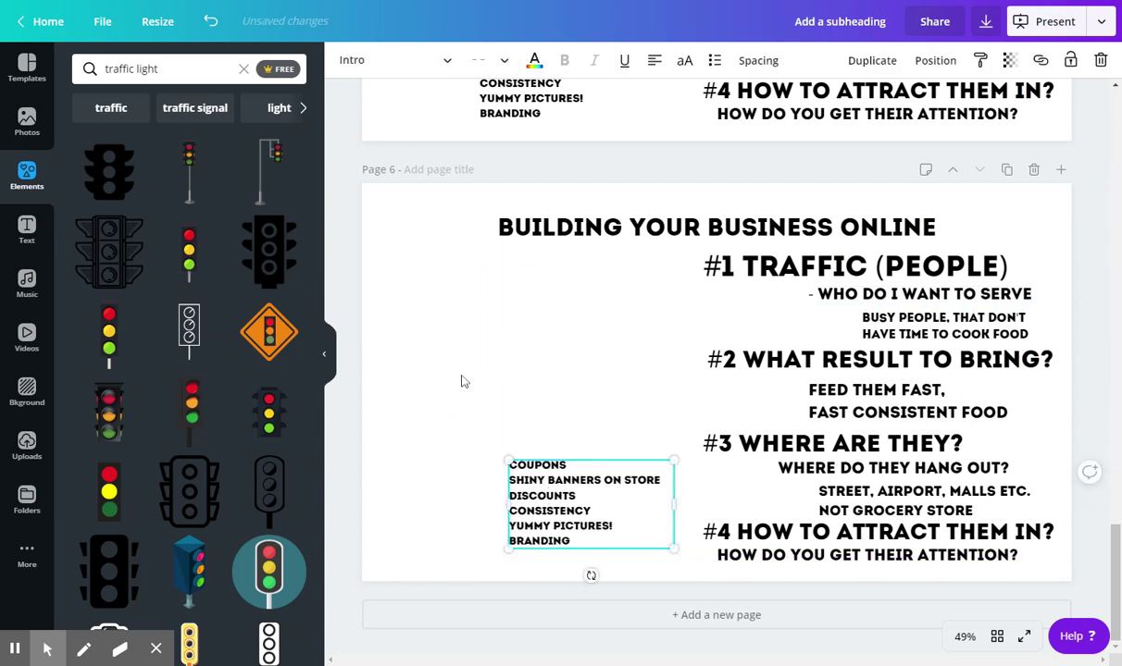
pyautogui.moveTo(445, 238); pyautogui.dragTo(1009, 546)
pyautogui.moveTo(903, 316); pyautogui.dragTo(755, 320)
pyautogui.click(430, 230)
pyautogui.click(403, 523)
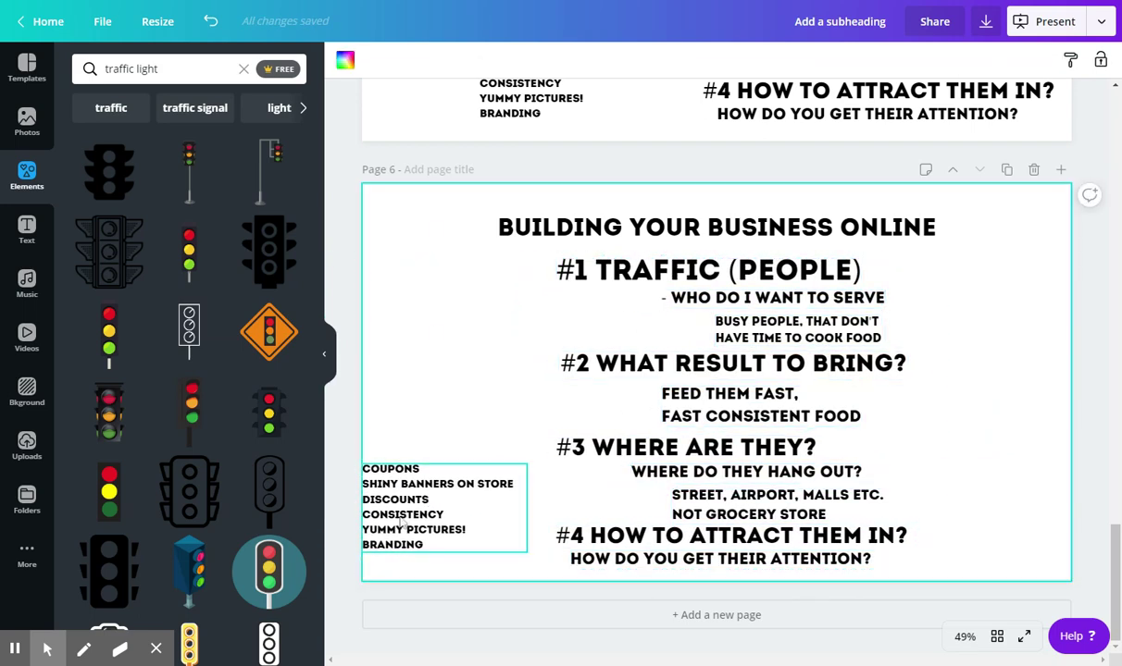
pyautogui.moveTo(404, 523); pyautogui.dragTo(1005, 476)
pyautogui.moveTo(439, 242); pyautogui.dragTo(921, 576)
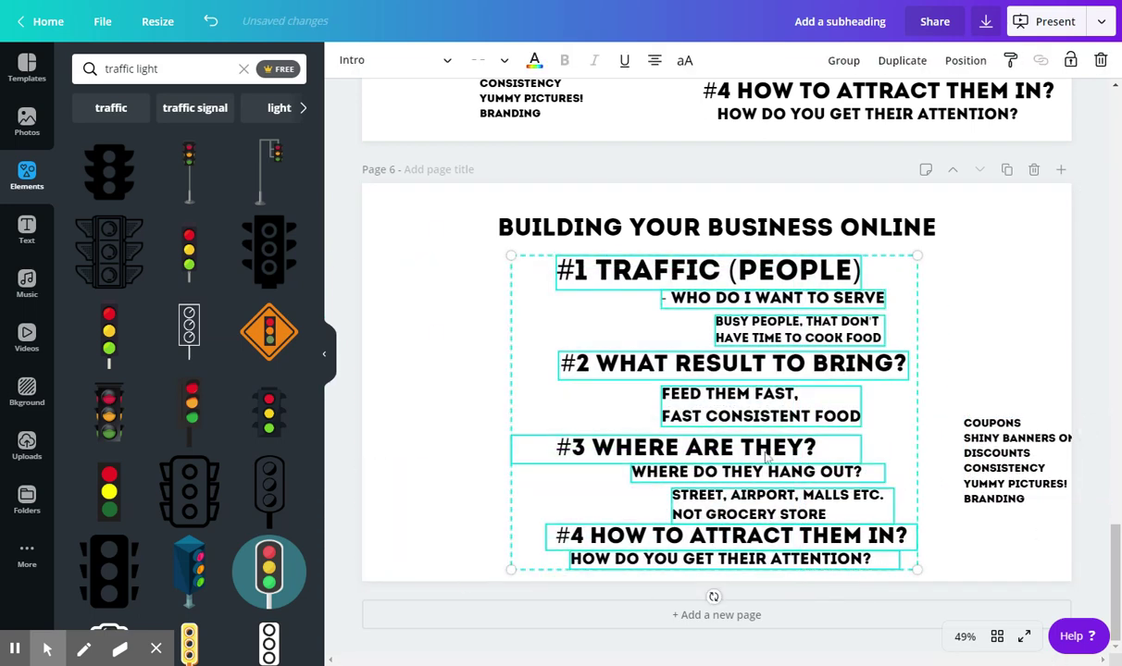
pyautogui.moveTo(766, 456); pyautogui.dragTo(581, 455)
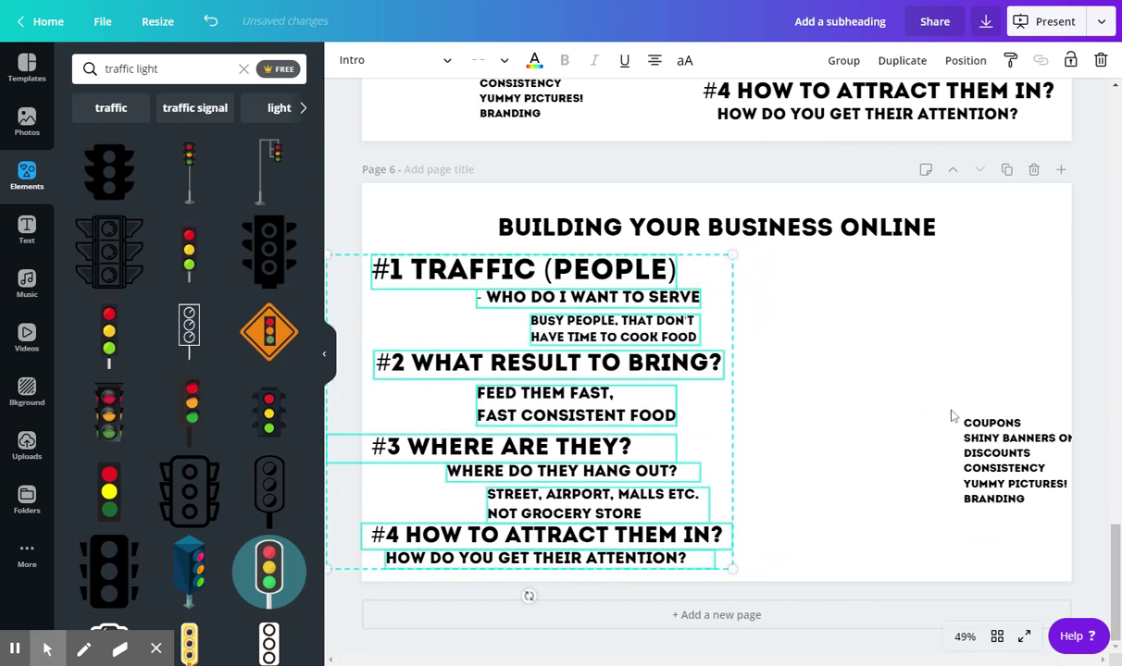
pyautogui.click(981, 445)
pyautogui.moveTo(981, 444); pyautogui.dragTo(779, 515)
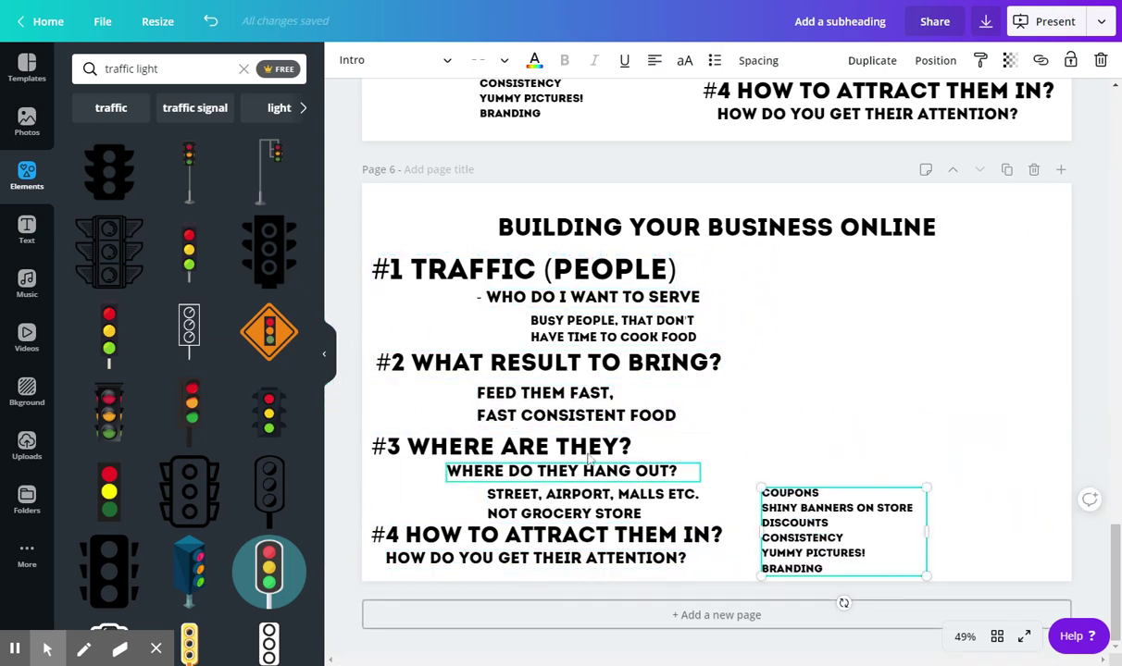
# Step: Shrink the question block, then shrink and widen the coupons list under the last question
pyautogui.moveTo(731, 259); pyautogui.dragTo(526, 593)
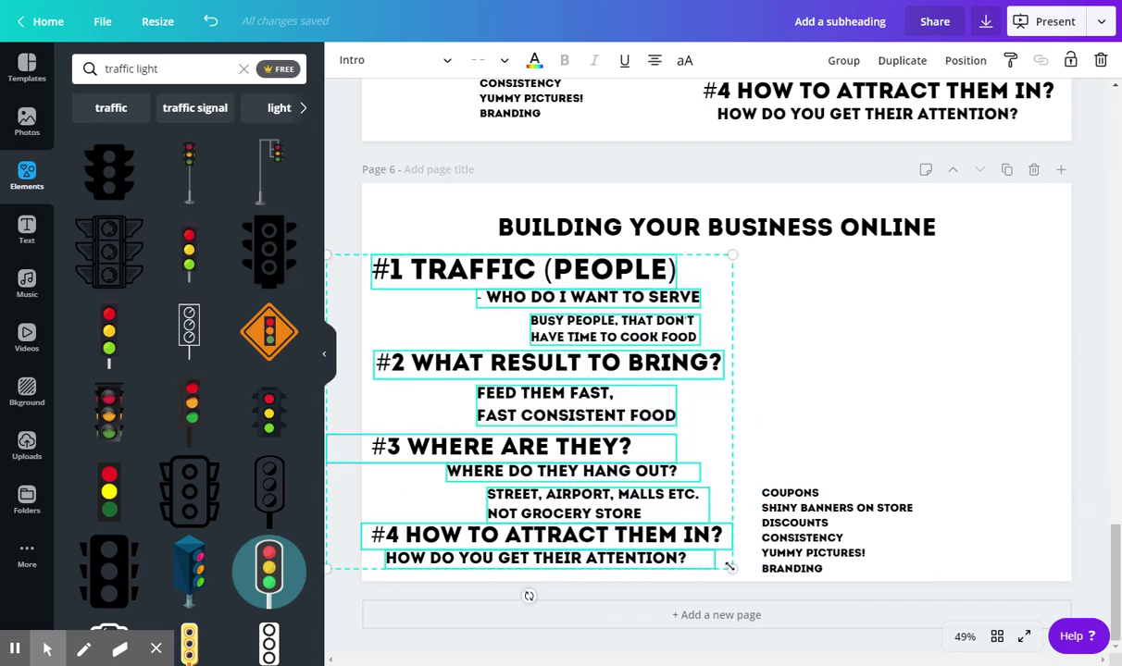
pyautogui.moveTo(729, 566); pyautogui.dragTo(663, 510)
pyautogui.click(806, 523)
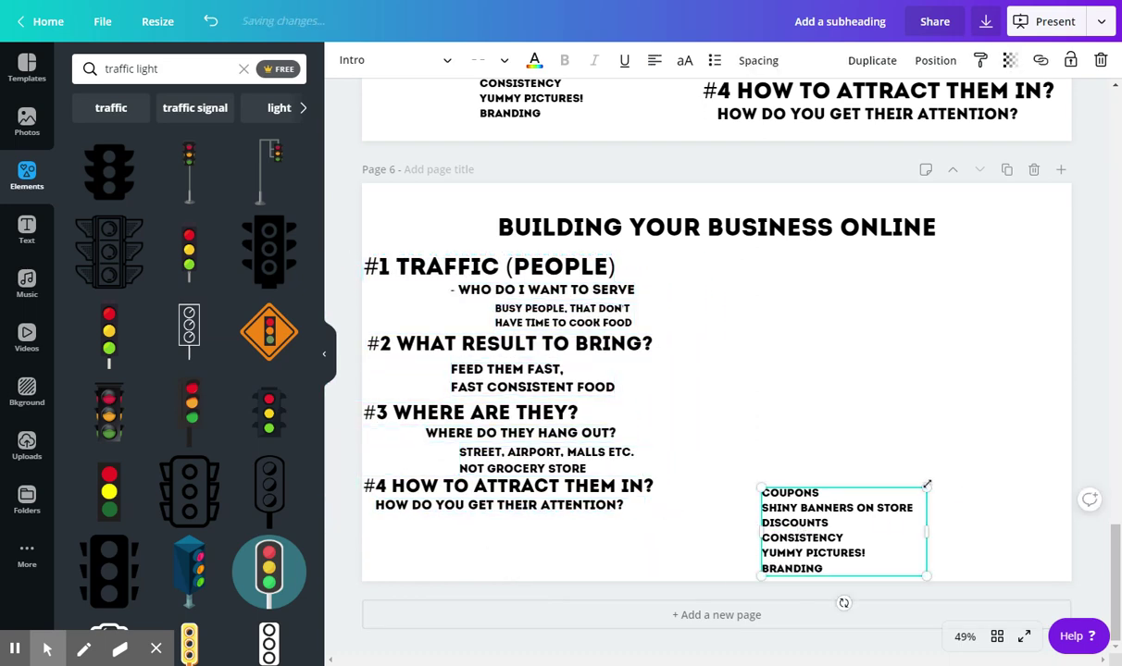
pyautogui.moveTo(926, 484); pyautogui.dragTo(864, 519)
pyautogui.moveTo(792, 547); pyautogui.dragTo(437, 541)
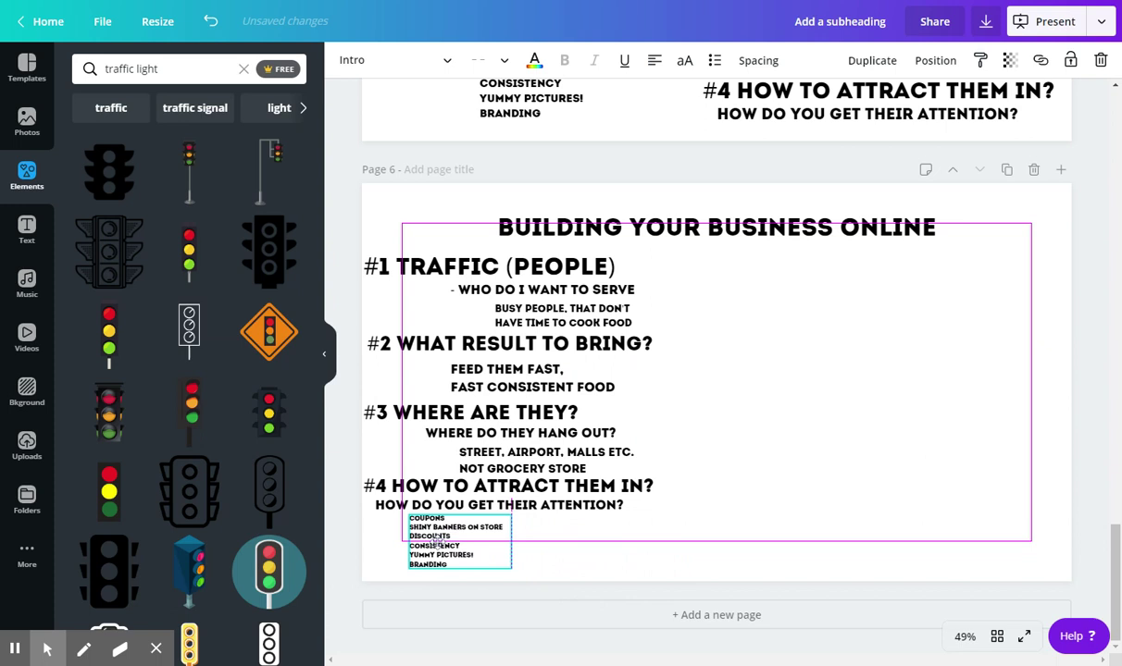
pyautogui.moveTo(511, 542); pyautogui.dragTo(576, 542)
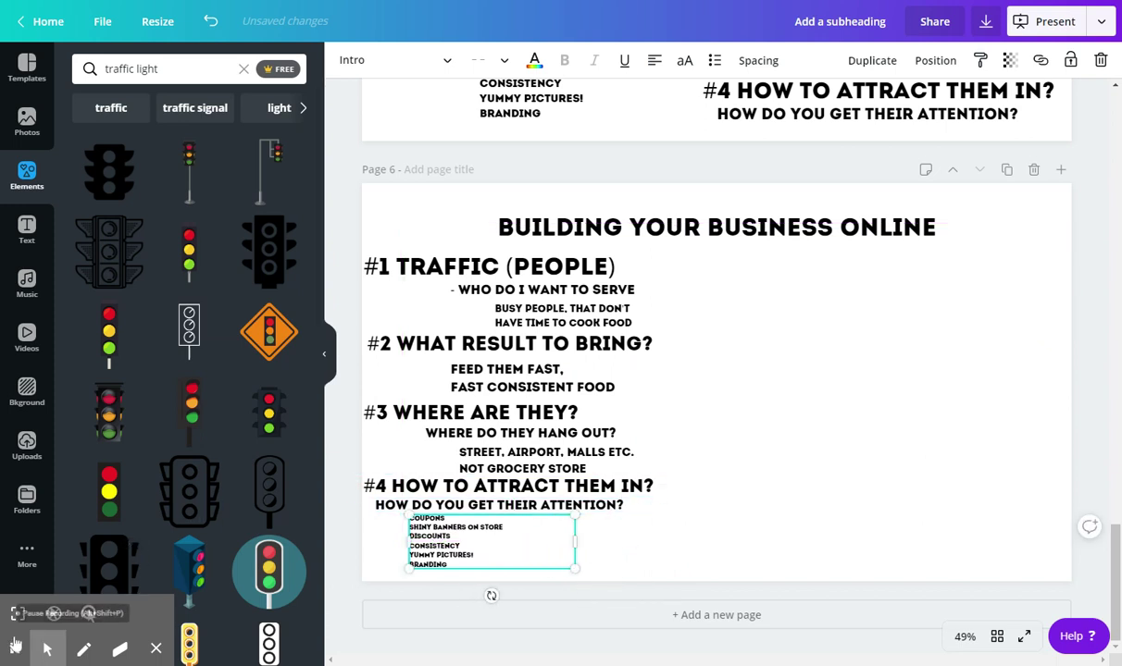
pyautogui.click(16, 646)
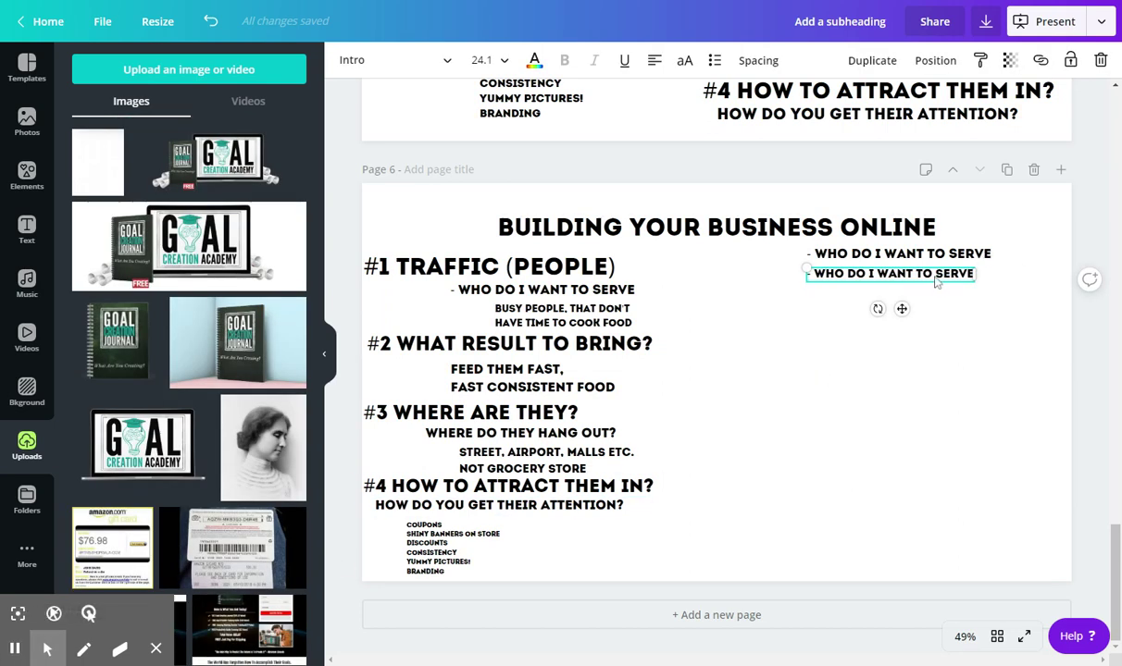
# Step: Replace the second answer with 'SALES REPS, ENTREPRENUALLY MINDED,', 'WANT TO MAKE MORE MONEY,', 'PERSONAL GROWTH AND DEVELOPMENT'
pyautogui.doubleClick(889, 270)
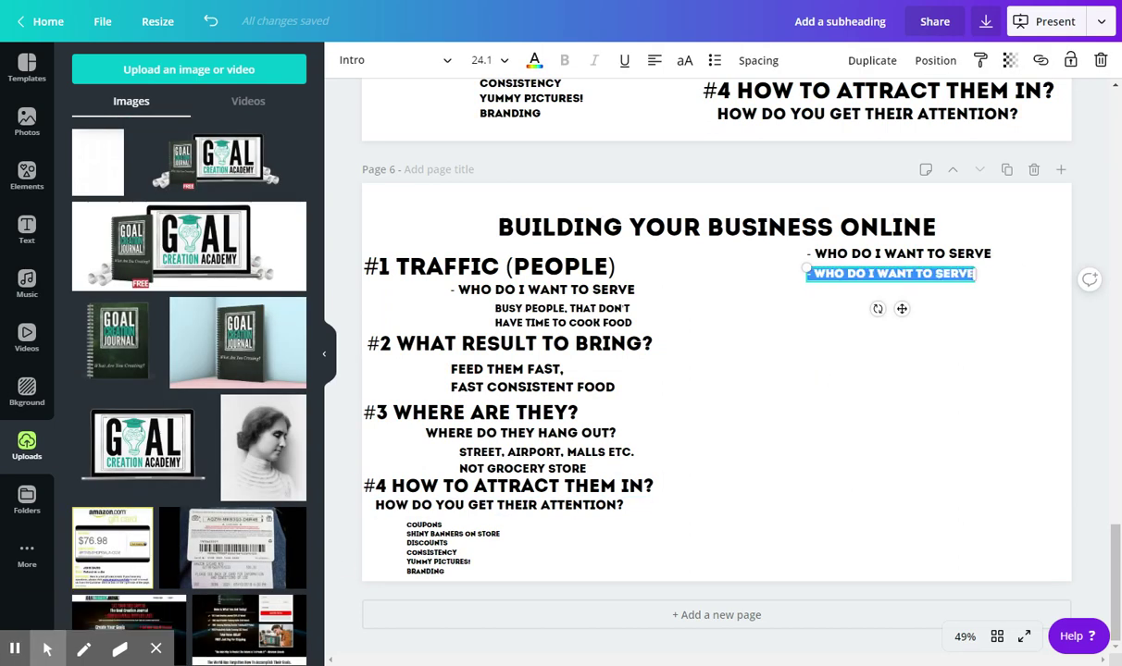
pyautogui.write('SALES REPS,')
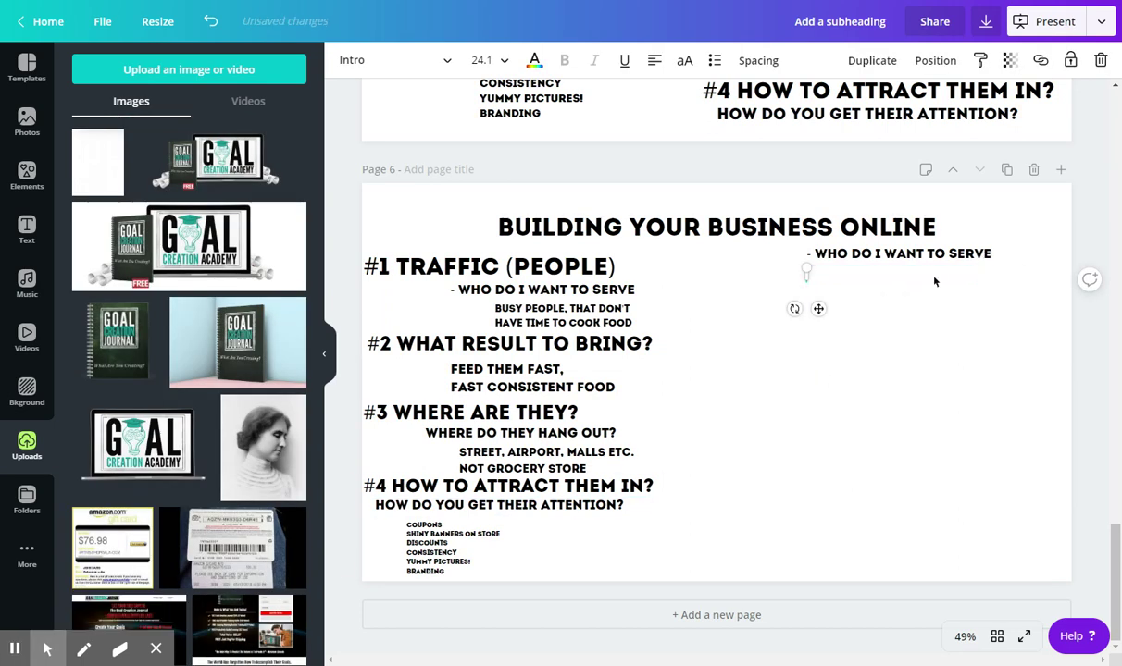
pyautogui.write(' ENTREPRE')
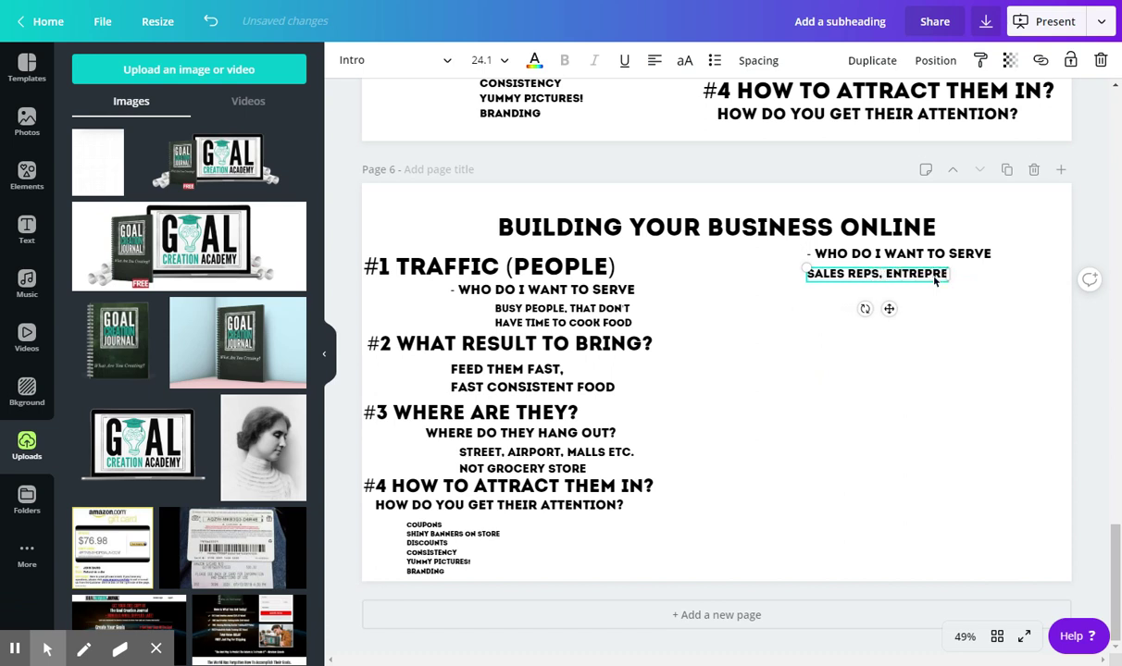
pyautogui.write('NUALL')
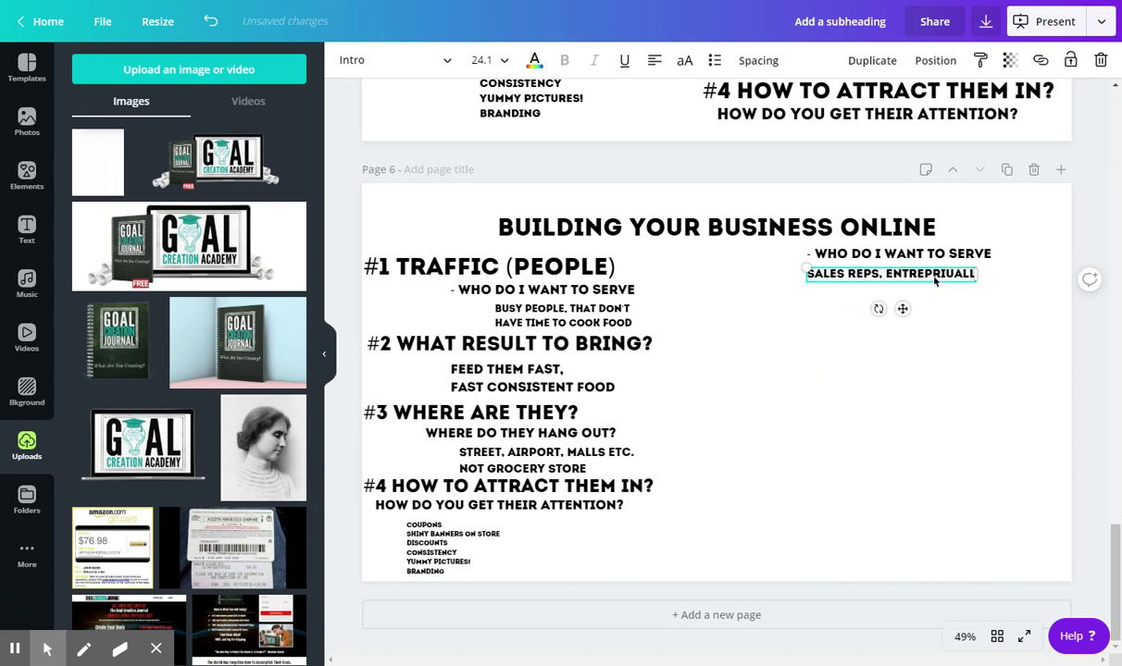
pyautogui.write('Y MINDED,')
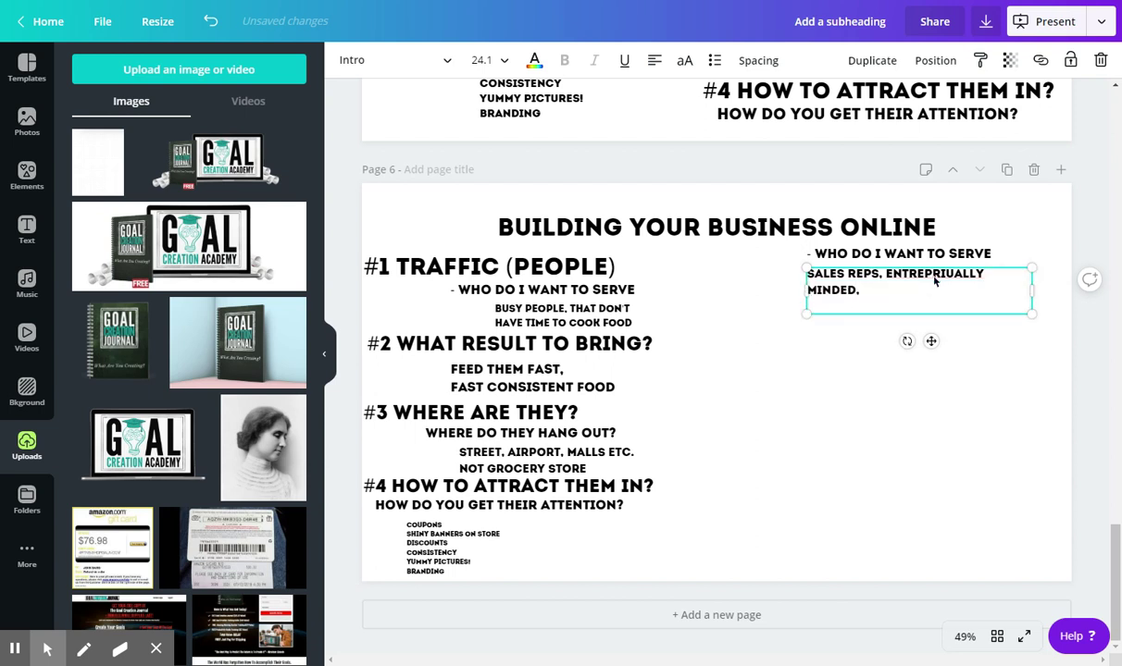
pyautogui.press('Return')
pyautogui.write('WANT TO MAKE MORE MONEY,')
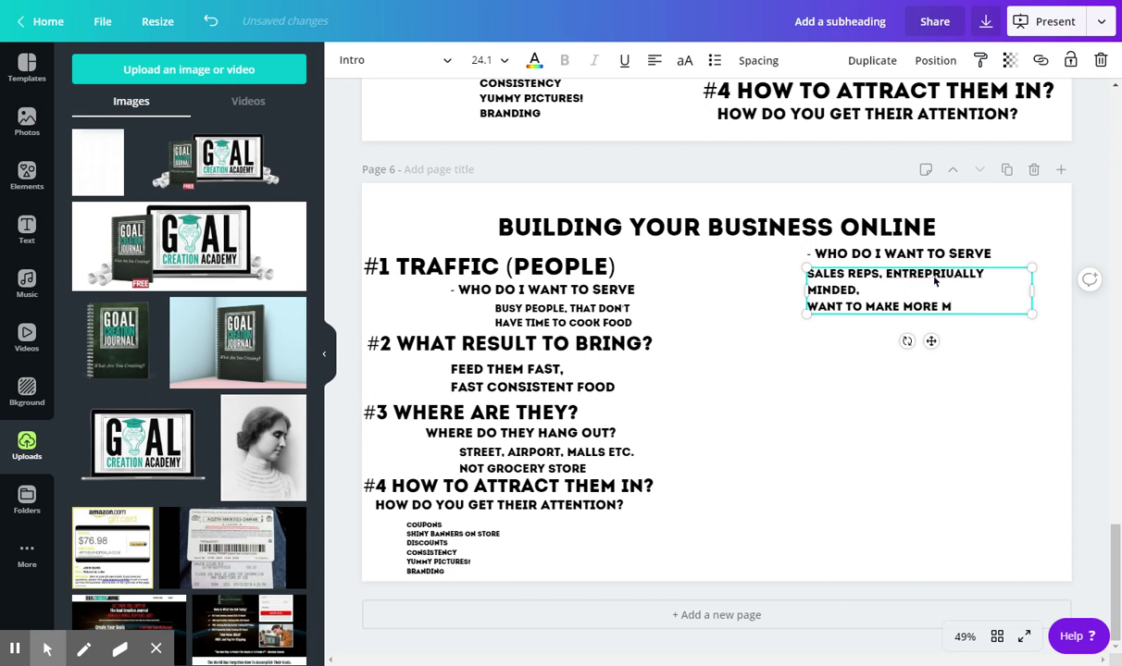
pyautogui.press('Return')
pyautogui.write('PER')
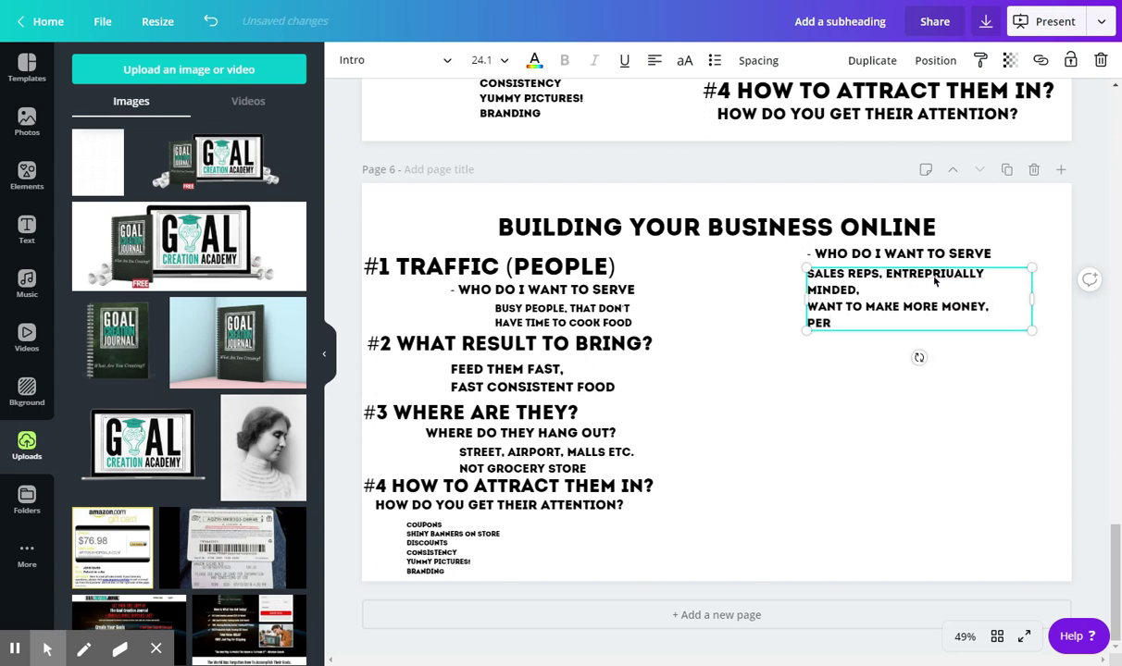
pyautogui.write('SONAL GROWTH')
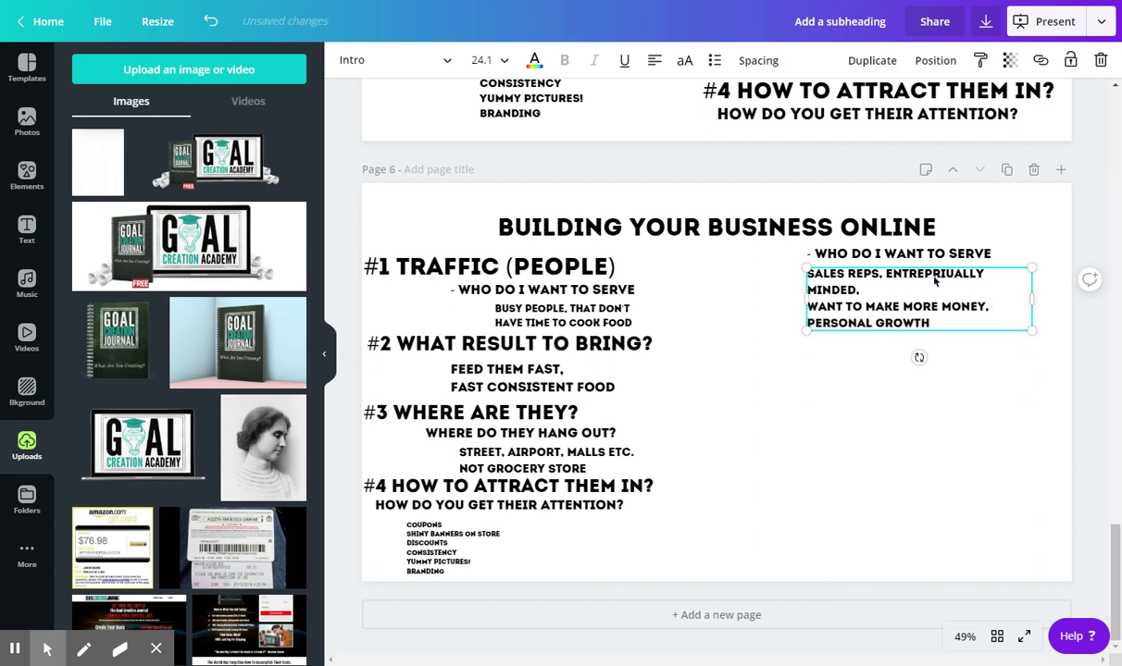
pyautogui.write(' AND DEVELOPMENT')
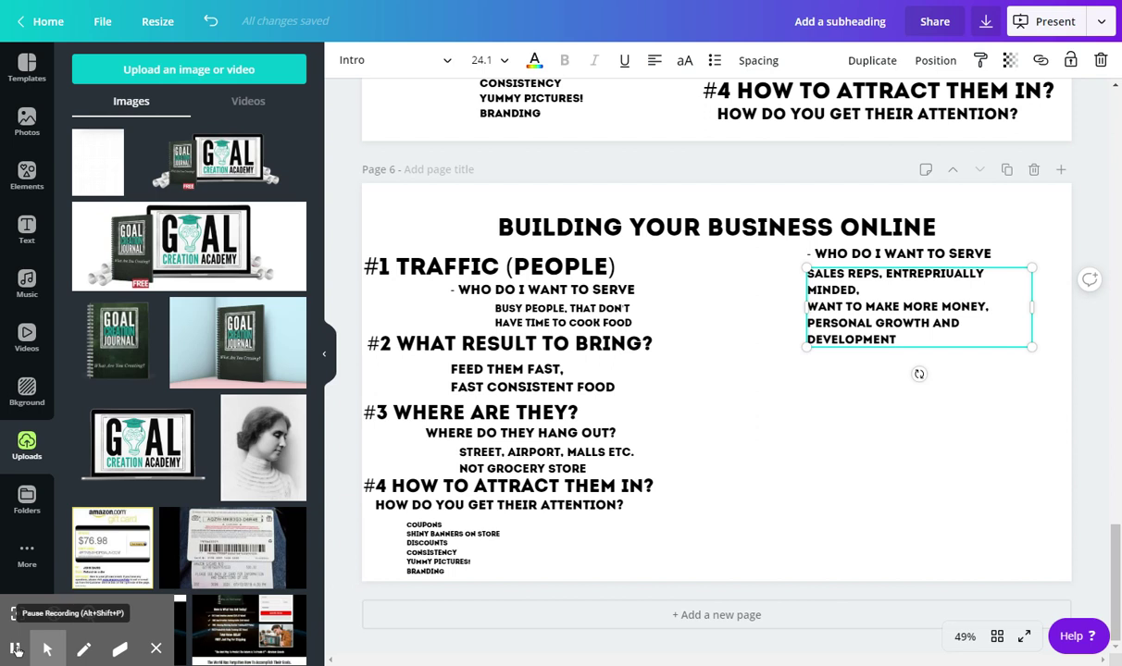
pyautogui.click(15, 650)
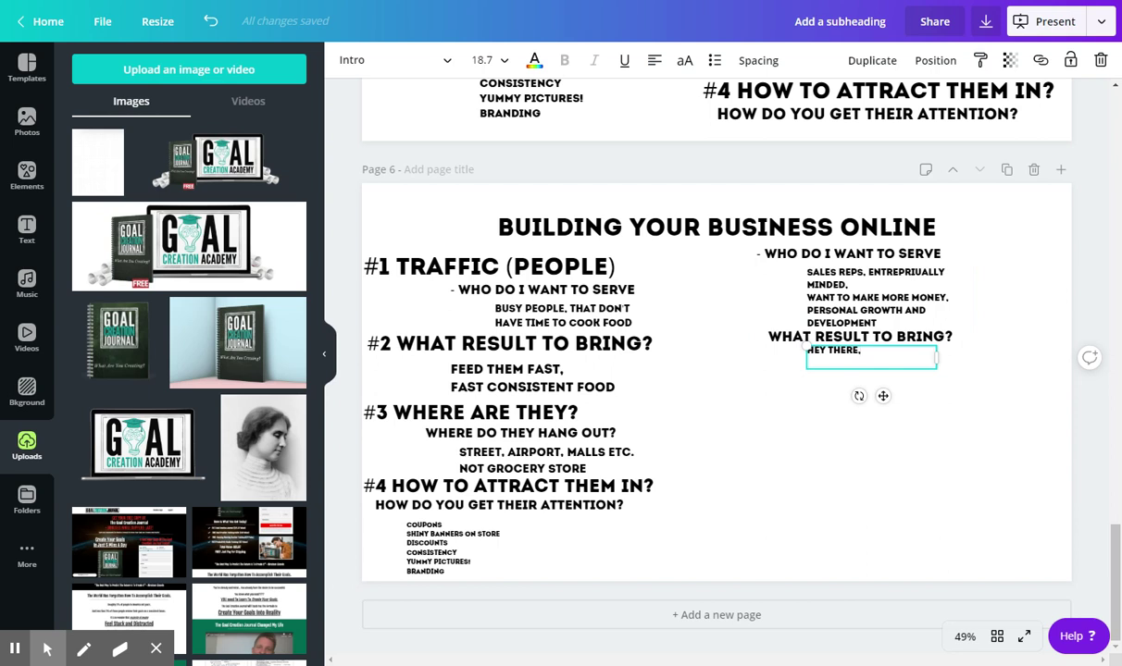
# Step: Paste the result answer lines under 'WHAT RESULT TO BRING?' and end with '& start a business.'
pyautogui.press('Return')
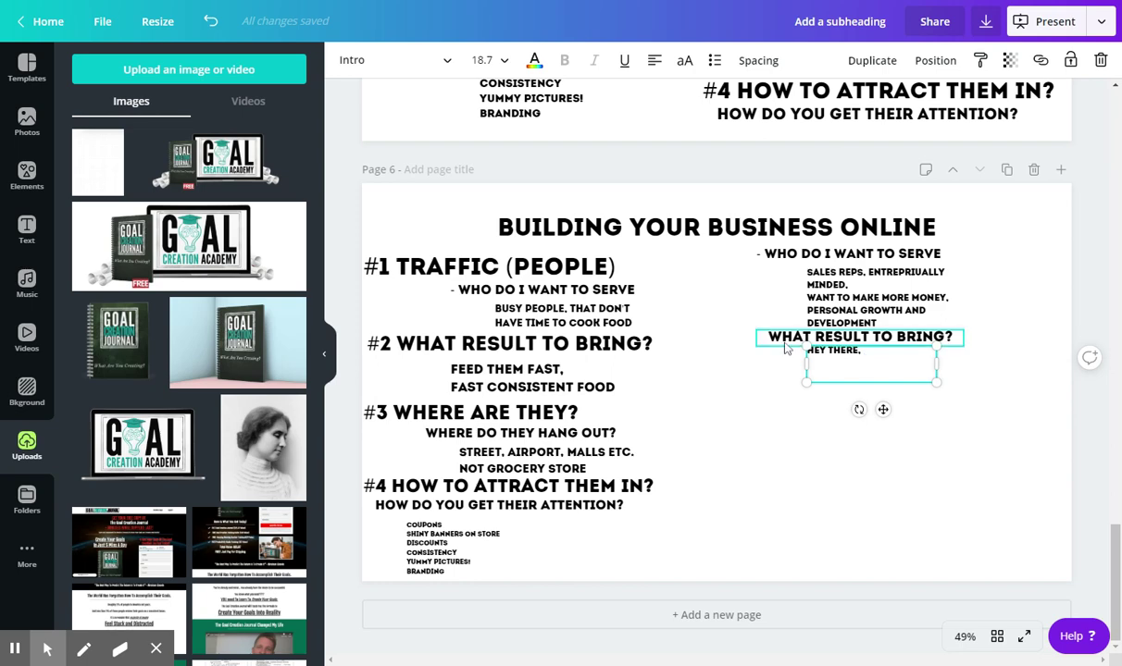
pyautogui.scroll(5, 926, 337)
pyautogui.scroll(-3, 932, 338)
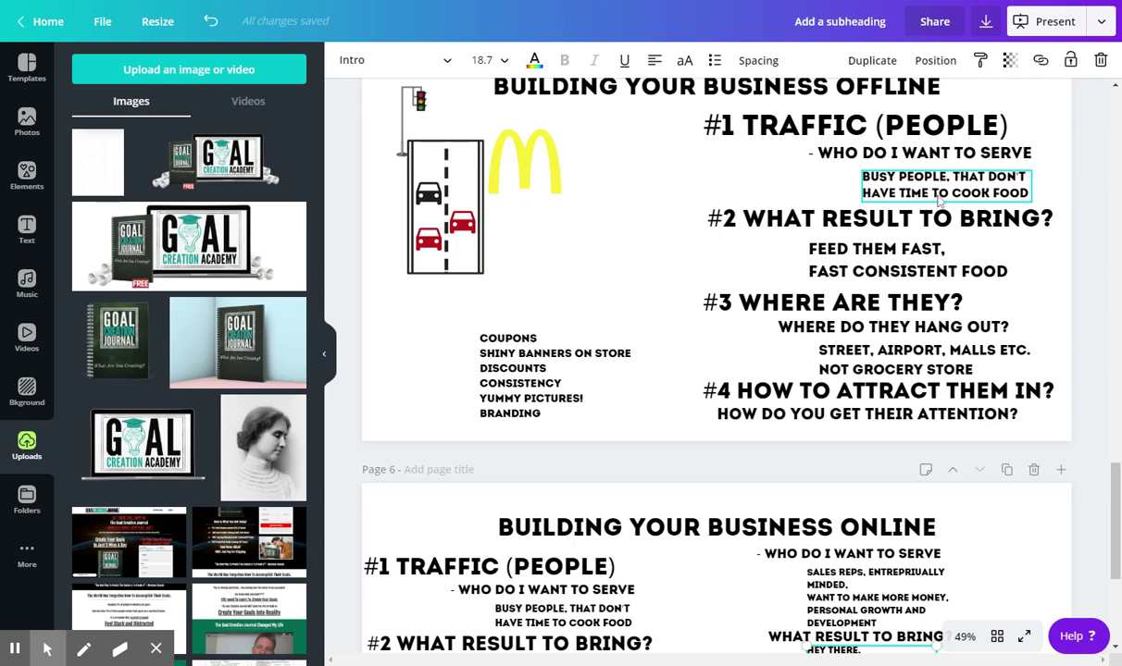
pyautogui.scroll(-4, 944, 197)
pyautogui.scroll(4, 952, 200)
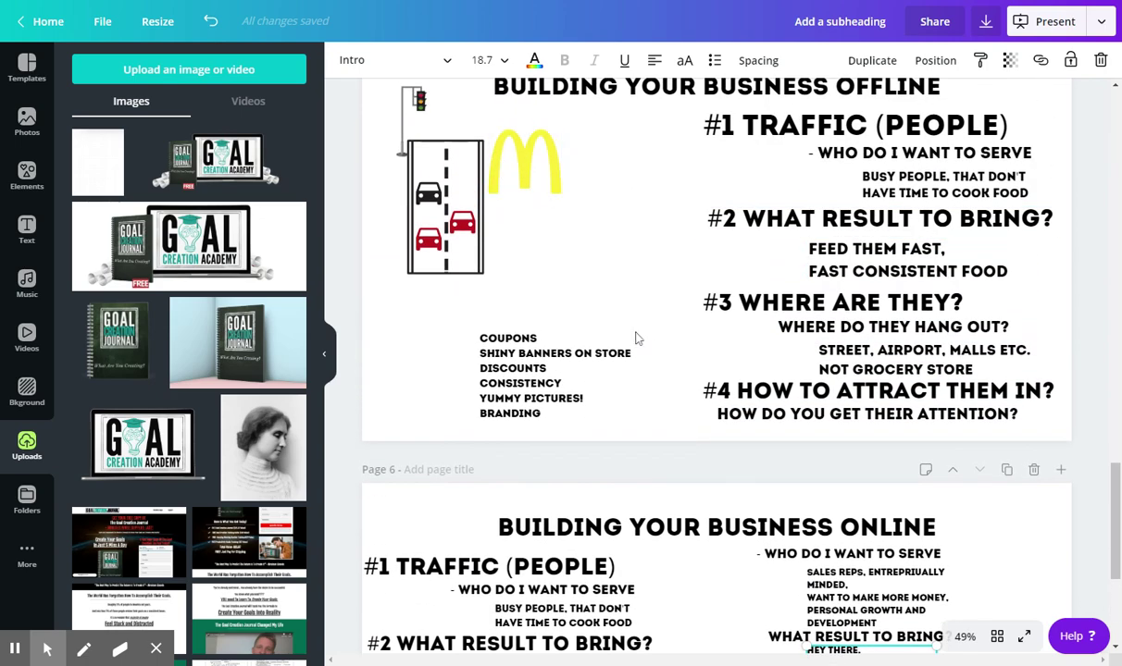
pyautogui.scroll(-5, 636, 338)
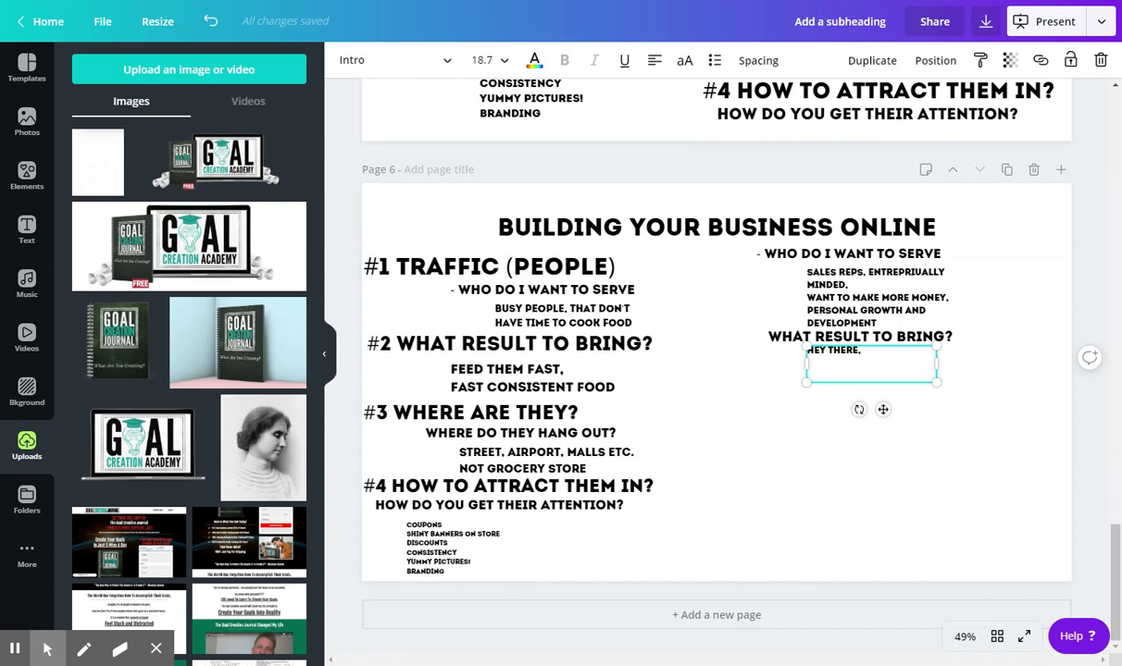
pyautogui.write('TEACH THE CREATION FORMULA TO IMPROVE THEIR MINDSET, TO HELP THEM MAKE MORE MONEY AND IMPROVE THEIR RESULTS, MORE CONFIDENCE, INNER PEACE, START MULTIPLE STREAMS OF INCOME')
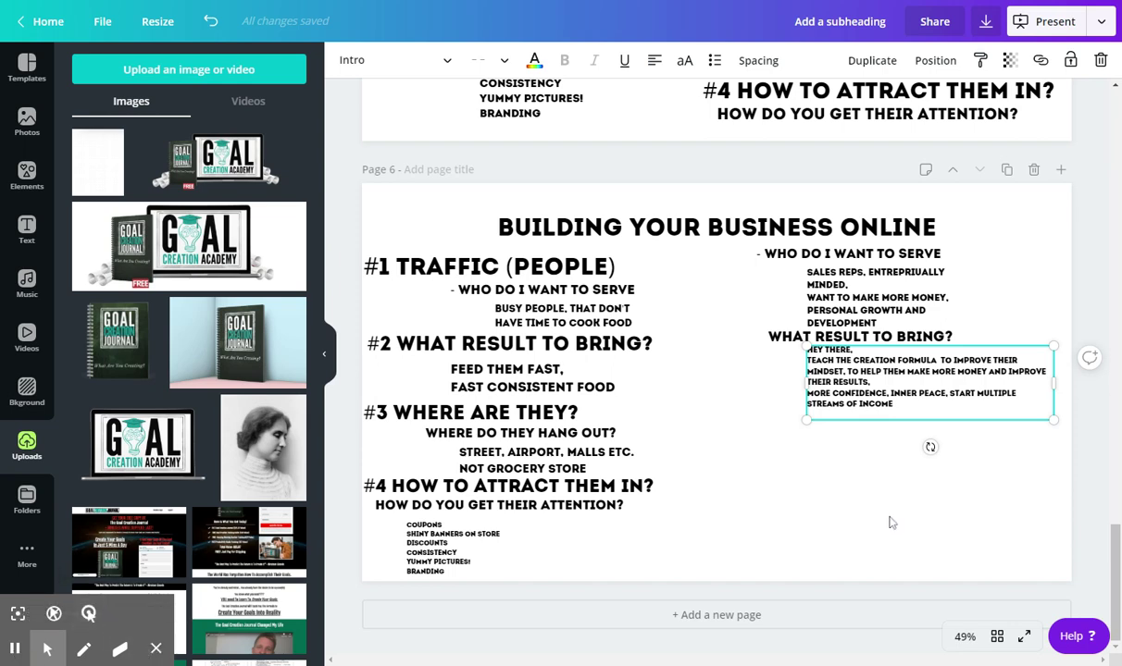
pyautogui.write('& start a busin')
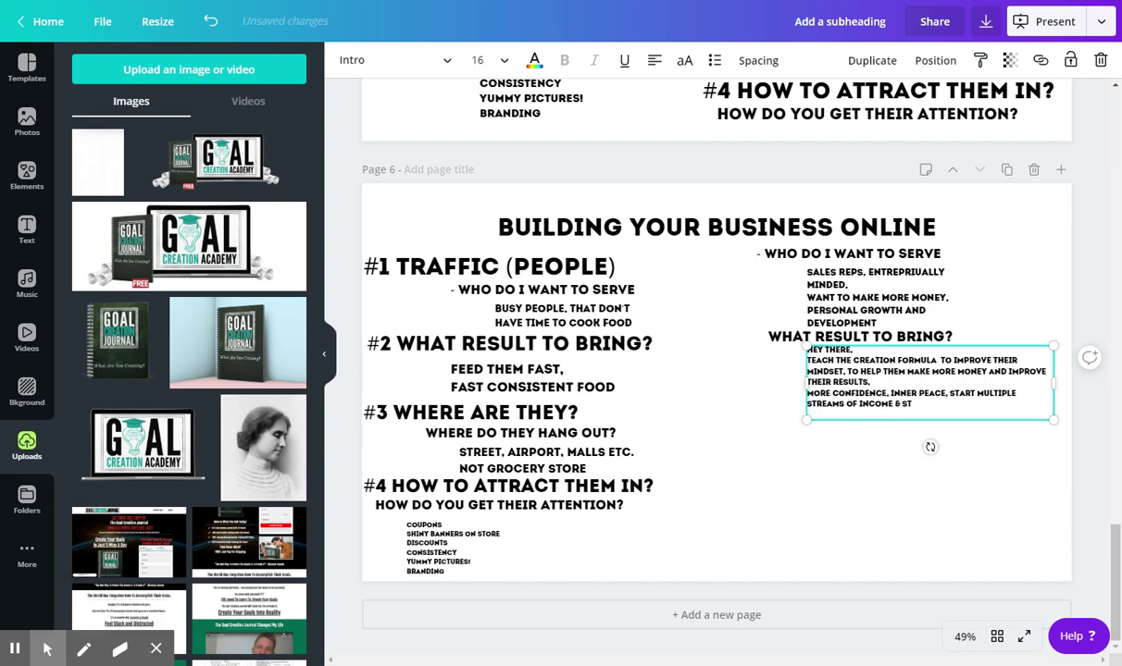
pyautogui.write('ess.')
pyautogui.click(819, 472)
pyautogui.click(866, 403)
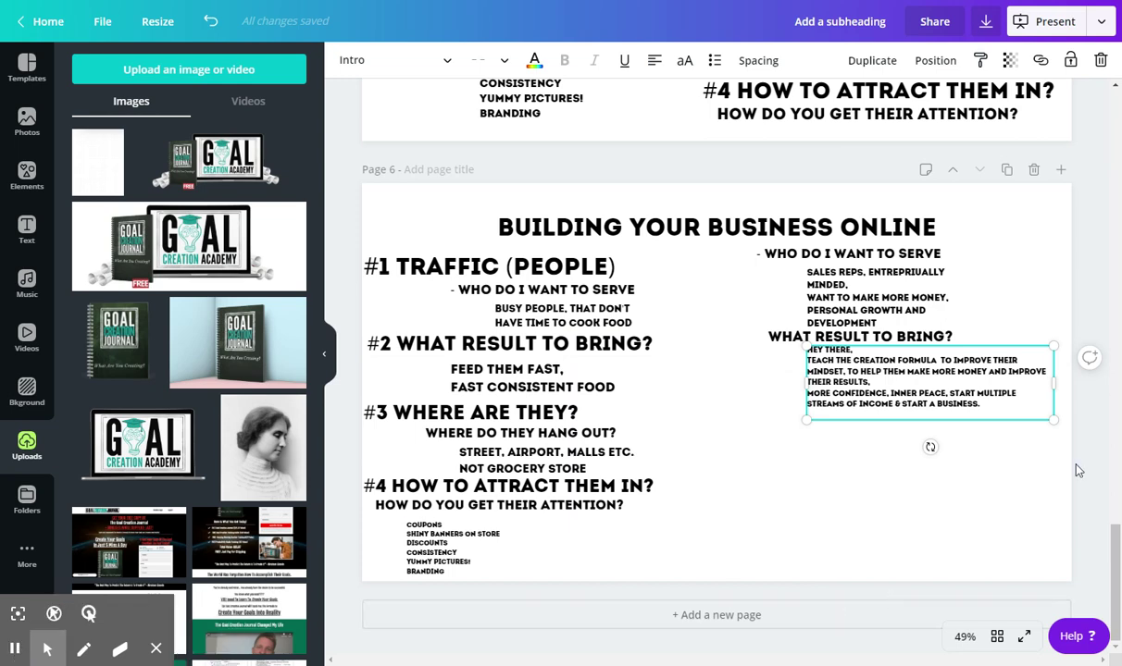
# Step: Copy the 'What result to bring?' heading below the answers, retyped as 'WHERE THE CUSTOMER HANGS OUT' on one line
pyautogui.click(814, 337)
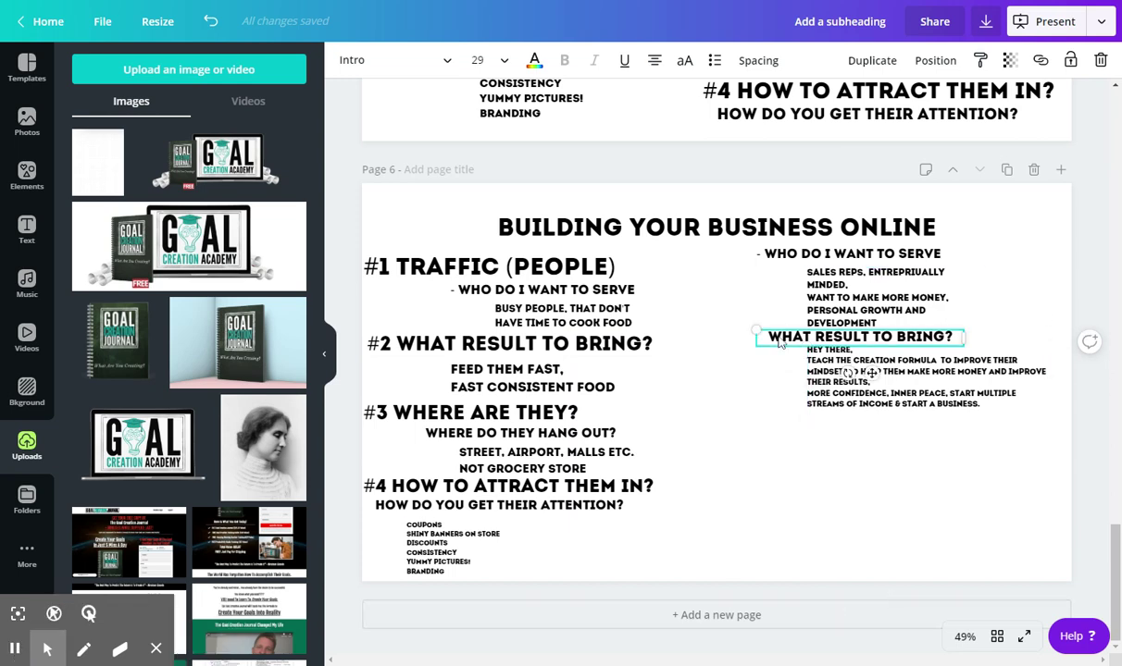
pyautogui.click(871, 60)
pyautogui.moveTo(778, 339); pyautogui.dragTo(778, 420)
pyautogui.tripleClick(777, 418)
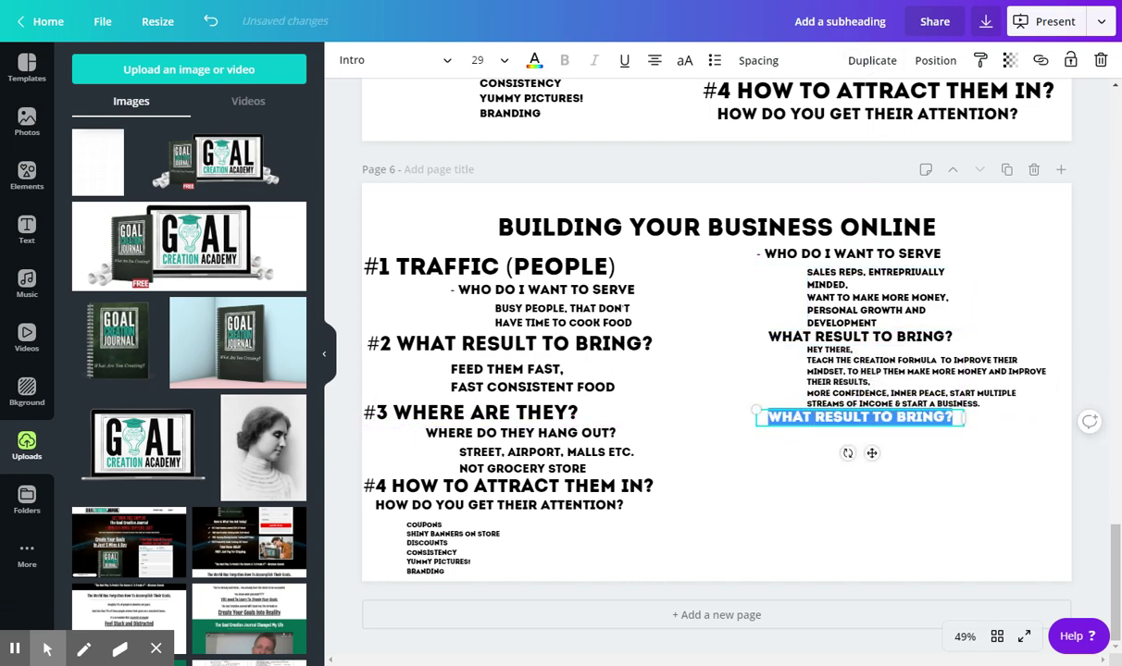
pyautogui.write('WHERE ')
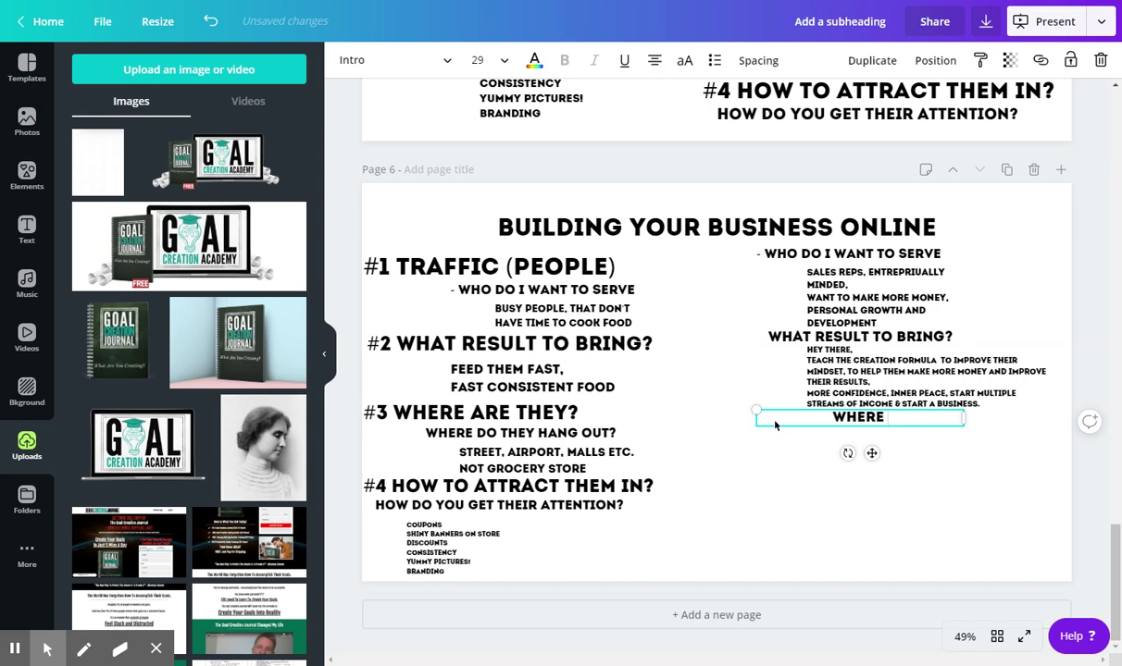
pyautogui.write('THE')
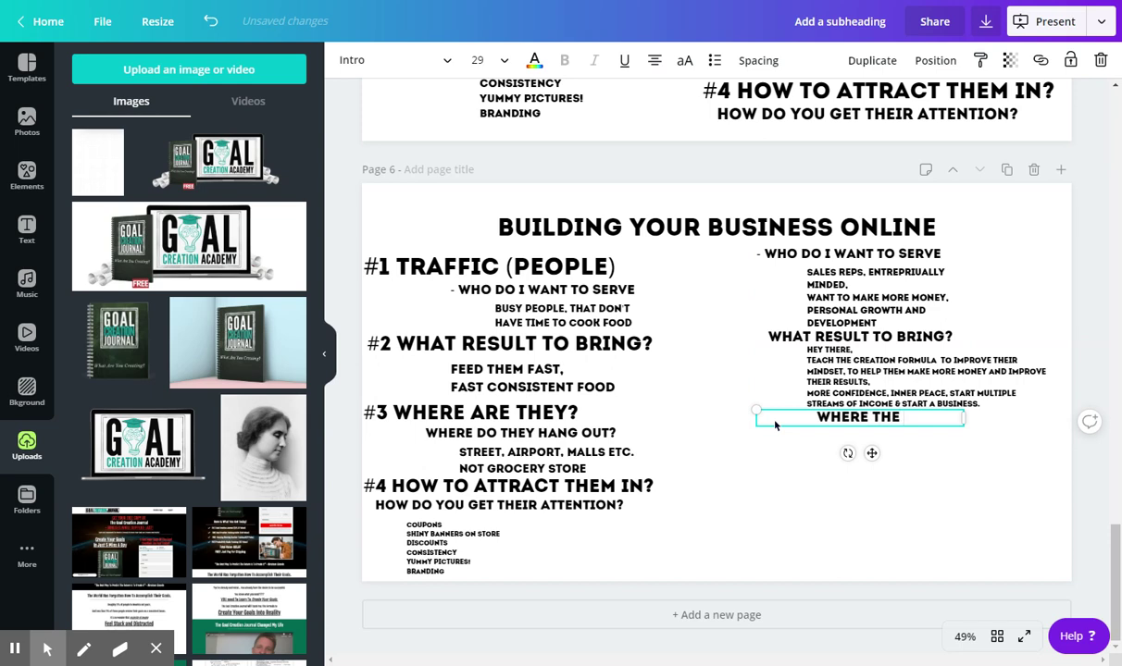
pyautogui.write(' CUSTOMER')
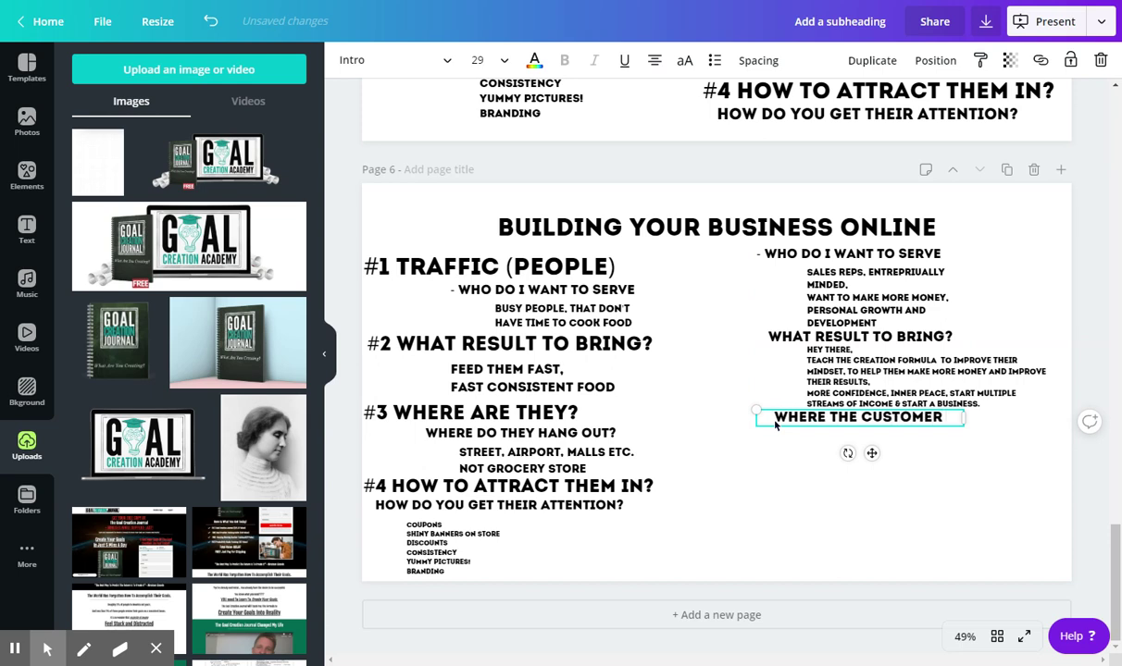
pyautogui.write(' HANGS OUT')
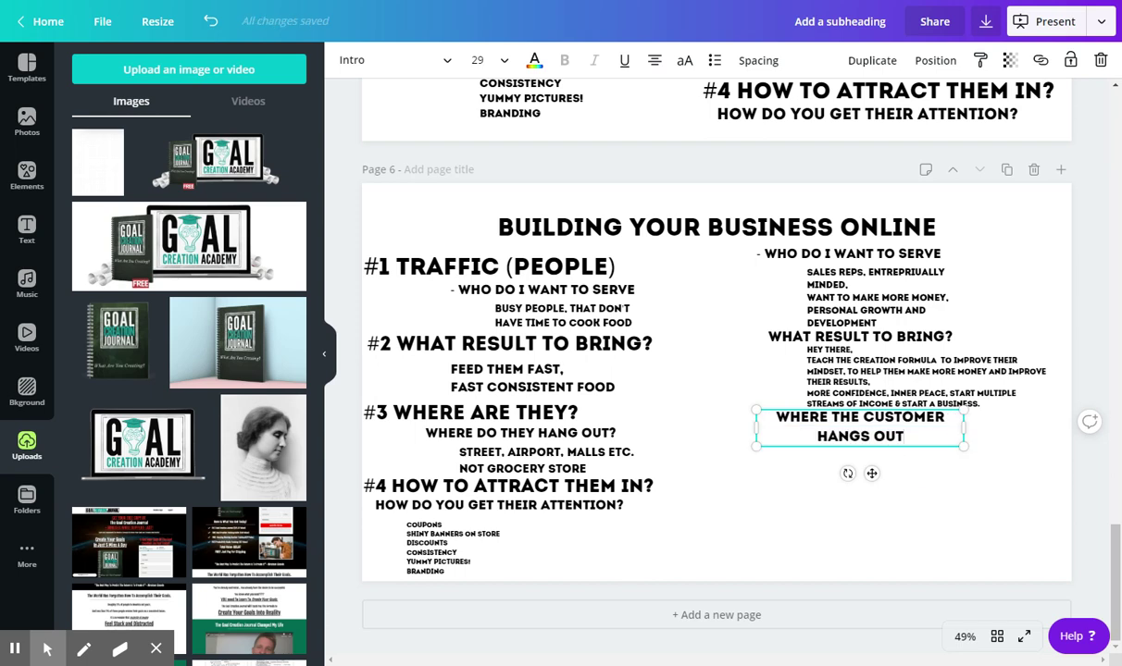
pyautogui.moveTo(808, 416); pyautogui.dragTo(1044, 426)
pyautogui.click(987, 465)
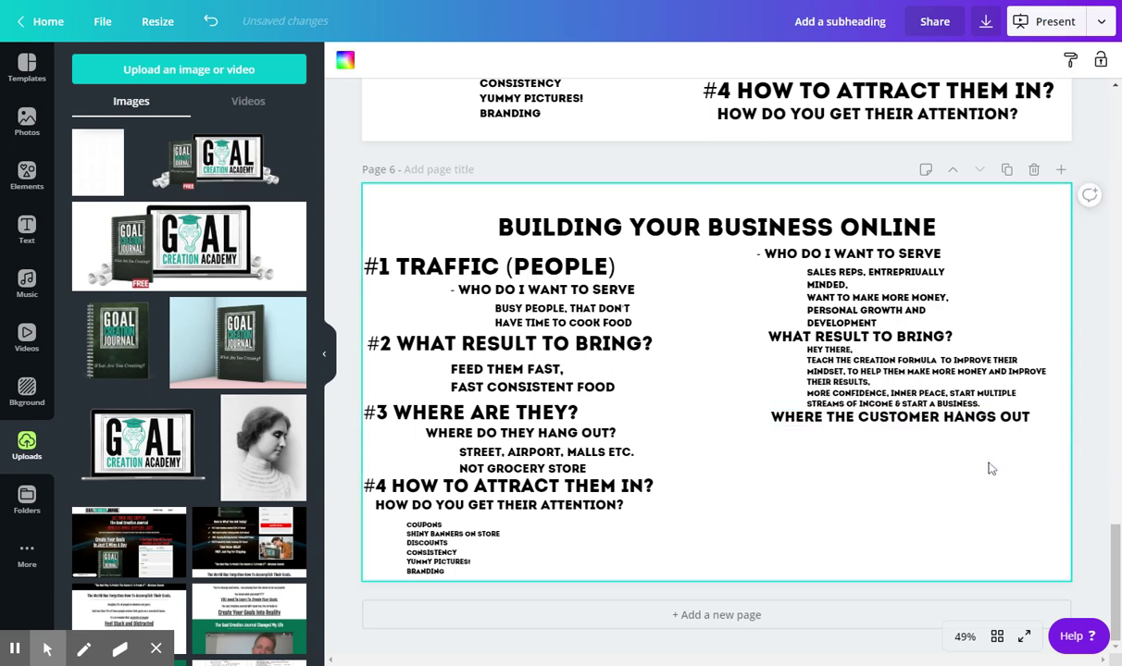
pyautogui.moveTo(844, 418); pyautogui.dragTo(838, 418)
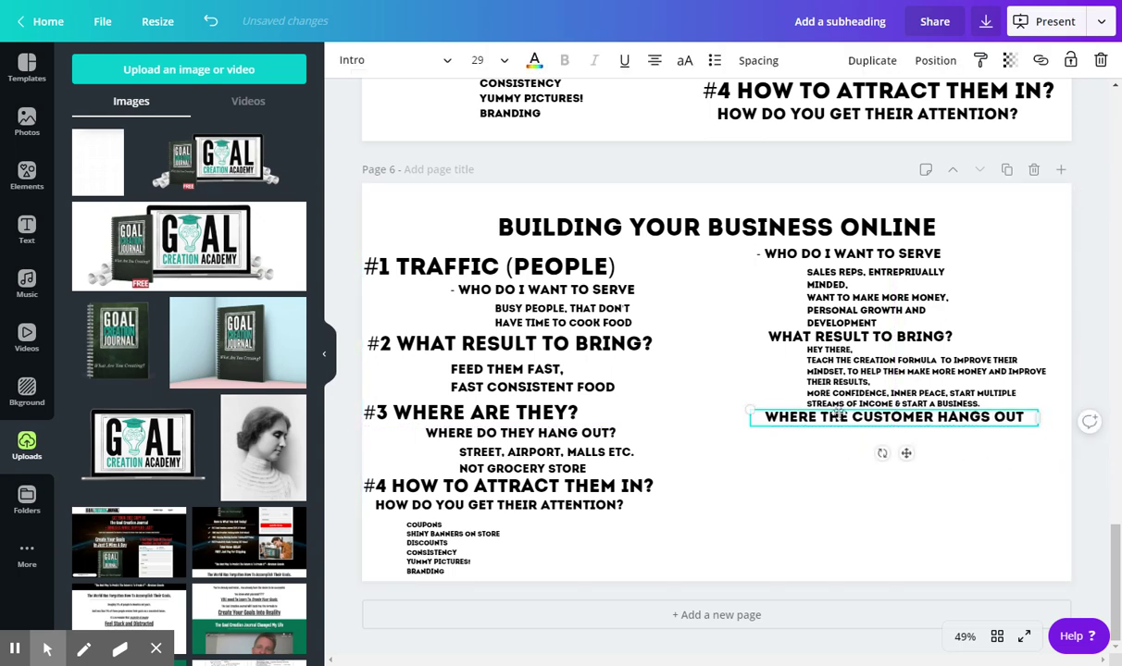
# Step: Highlight each phrase of the people-to-serve list, from SALES REPS through DEVELOPMENT
pyautogui.click(838, 277)
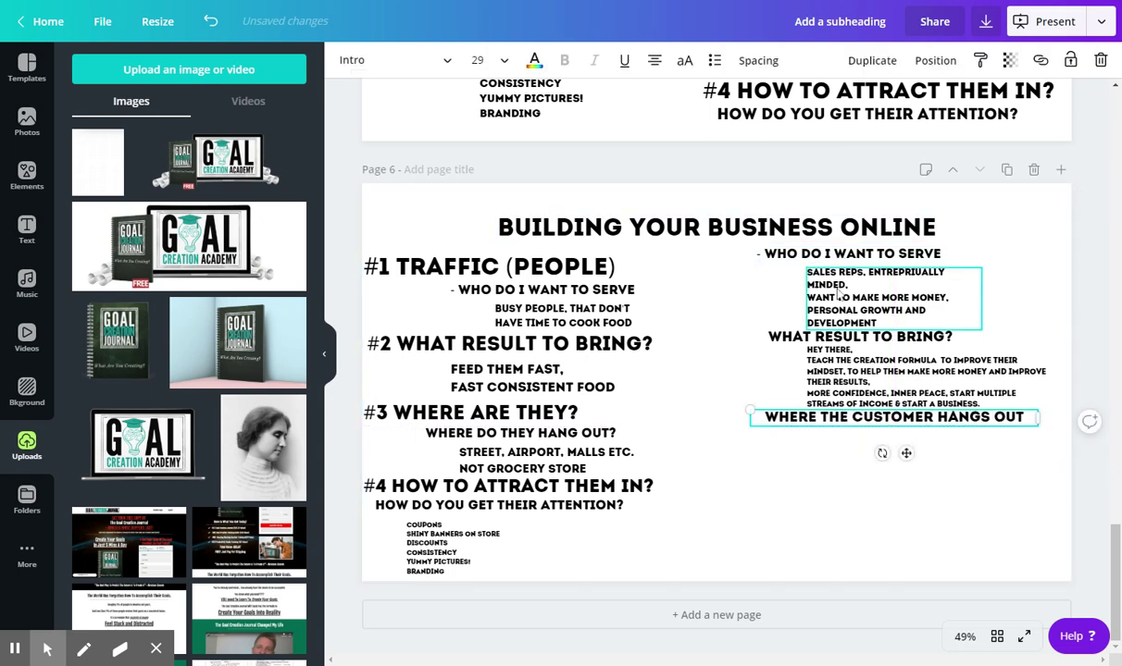
pyautogui.moveTo(807, 272); pyautogui.dragTo(864, 272)
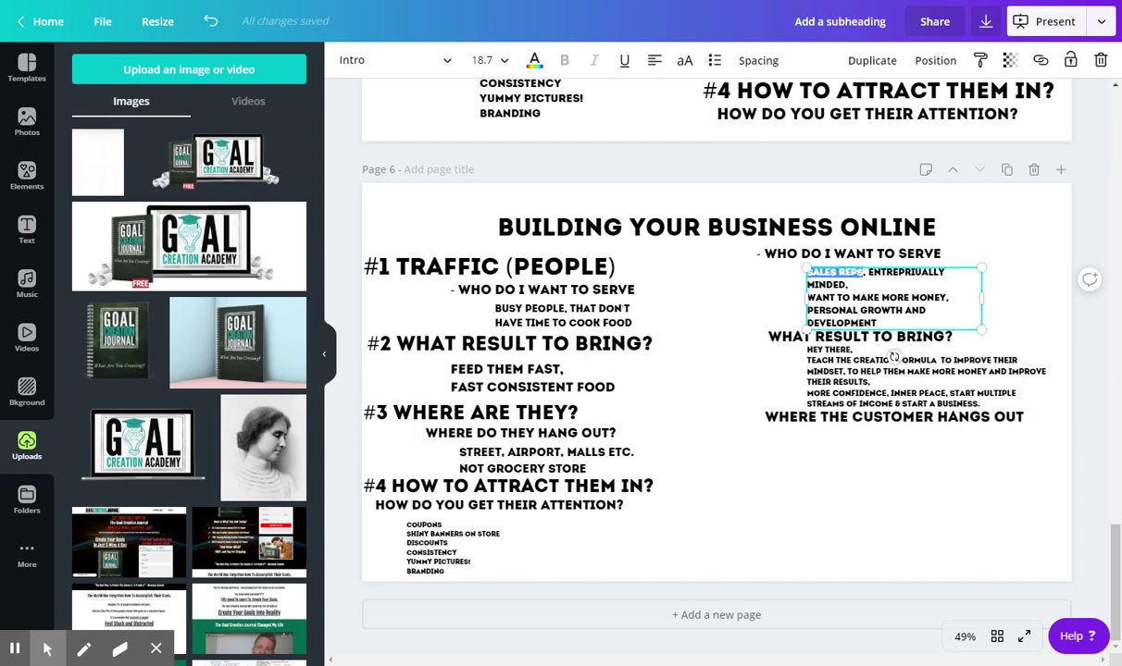
pyautogui.doubleClick(906, 272)
pyautogui.doubleClick(826, 285)
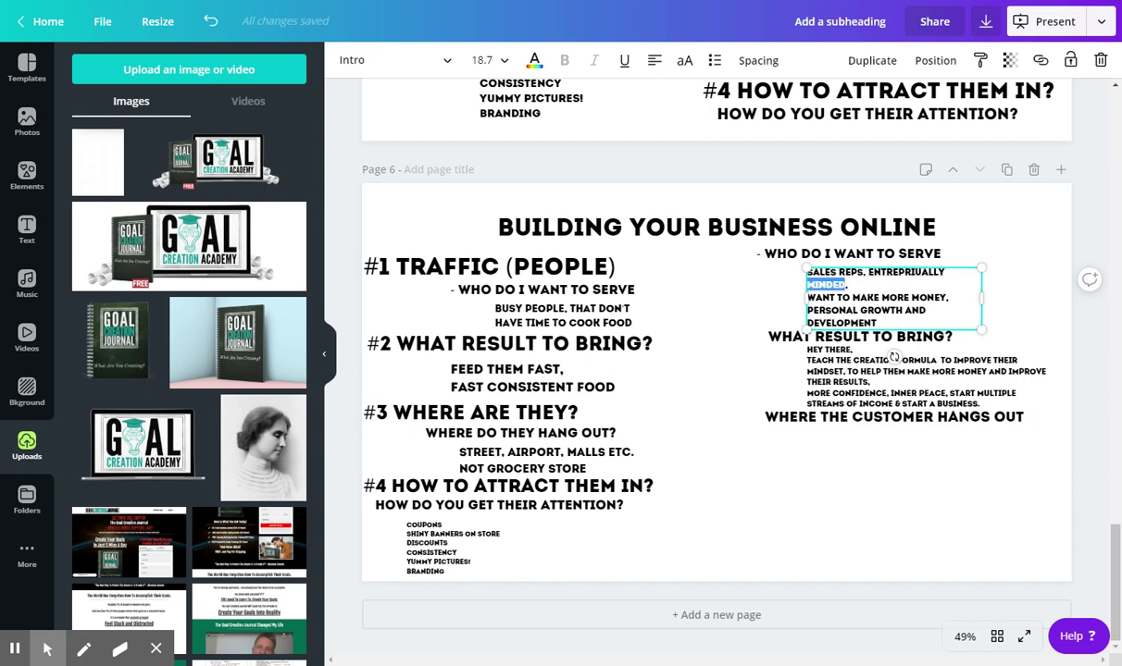
pyautogui.moveTo(808, 297); pyautogui.dragTo(945, 297)
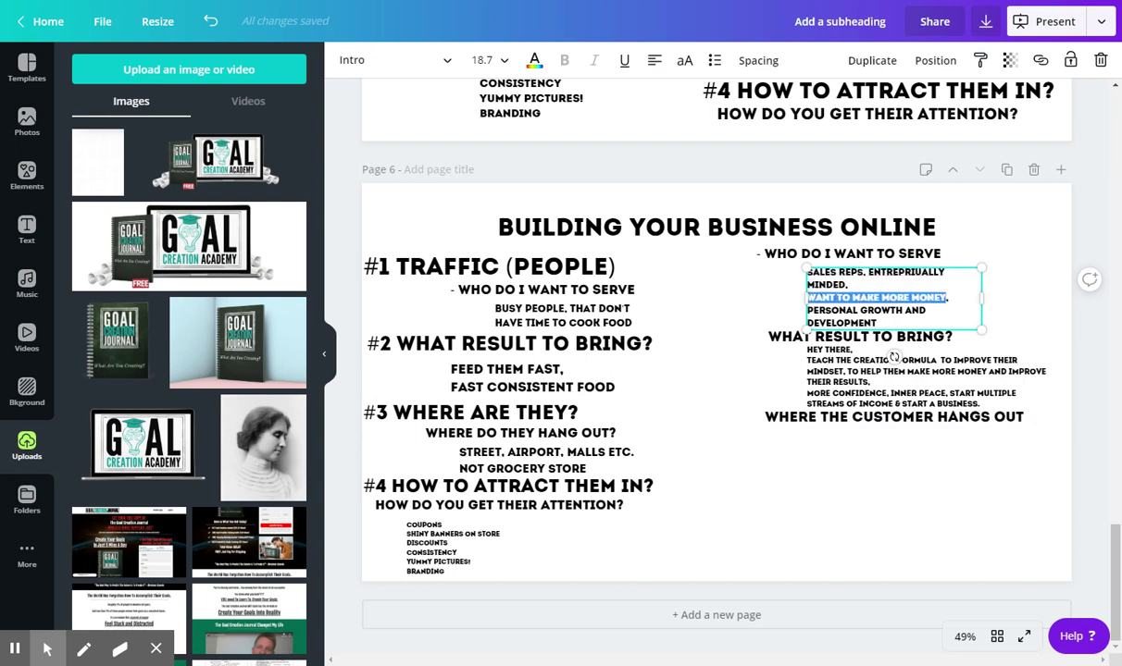
pyautogui.moveTo(808, 310); pyautogui.dragTo(924, 310)
pyautogui.doubleClick(840, 323)
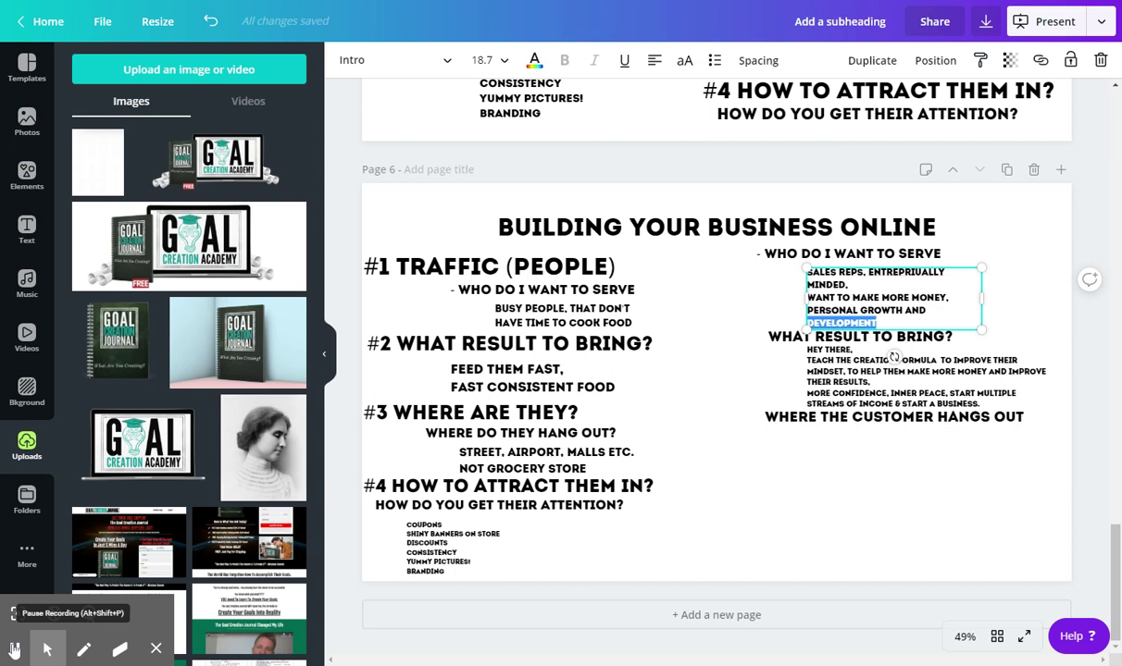
pyautogui.click(14, 648)
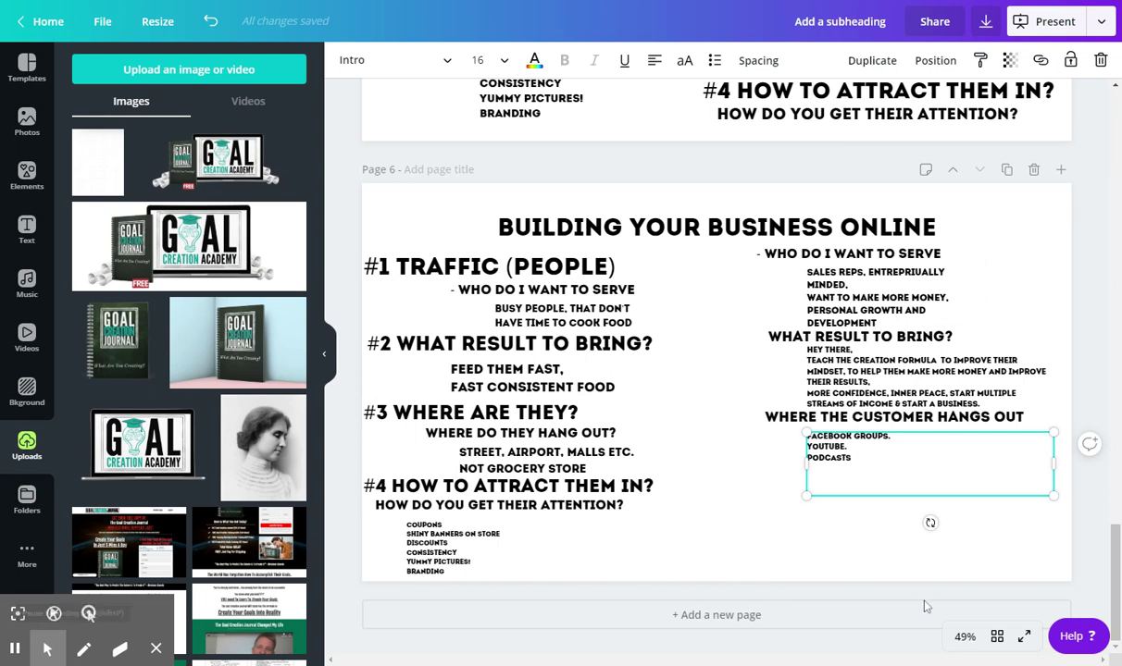
# Step: Edit the Facebook groups, YouTube, Podcasts answer list and adjust its box size
pyautogui.click(722, 463)
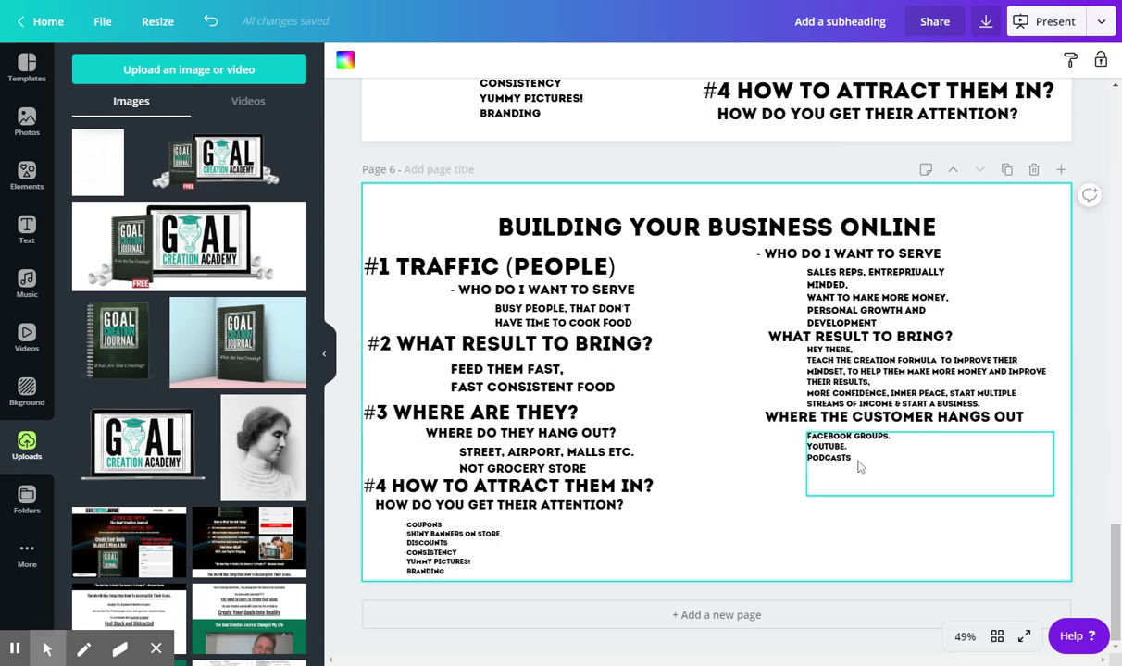
pyautogui.click(858, 468)
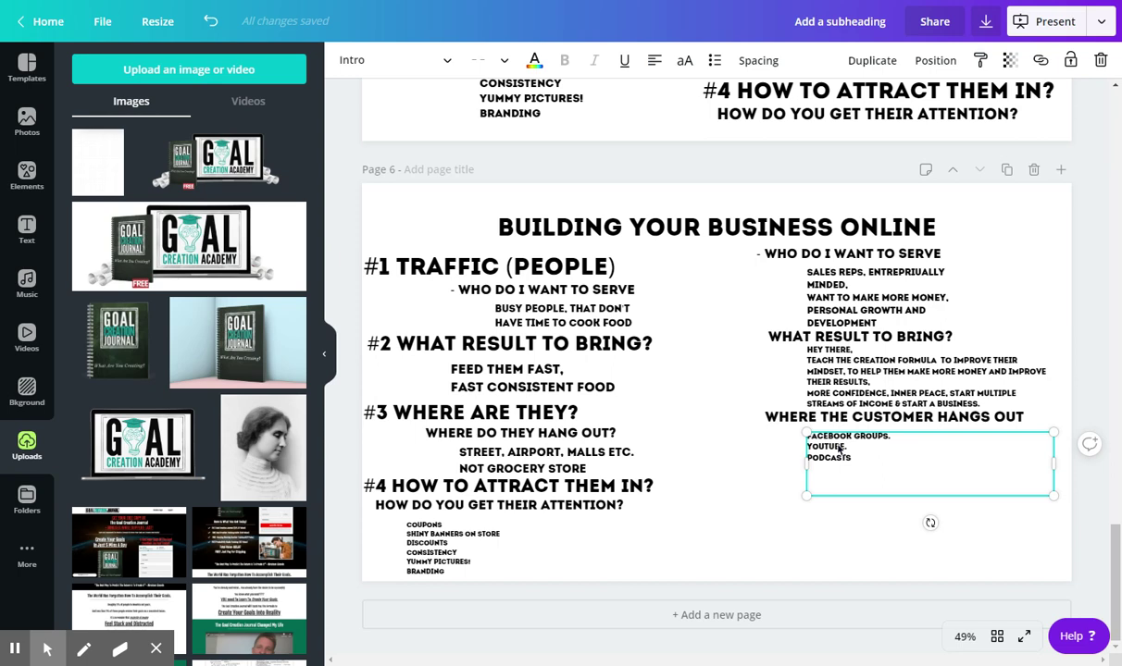
pyautogui.click(837, 447)
pyautogui.moveTo(806, 432); pyautogui.dragTo(803, 425)
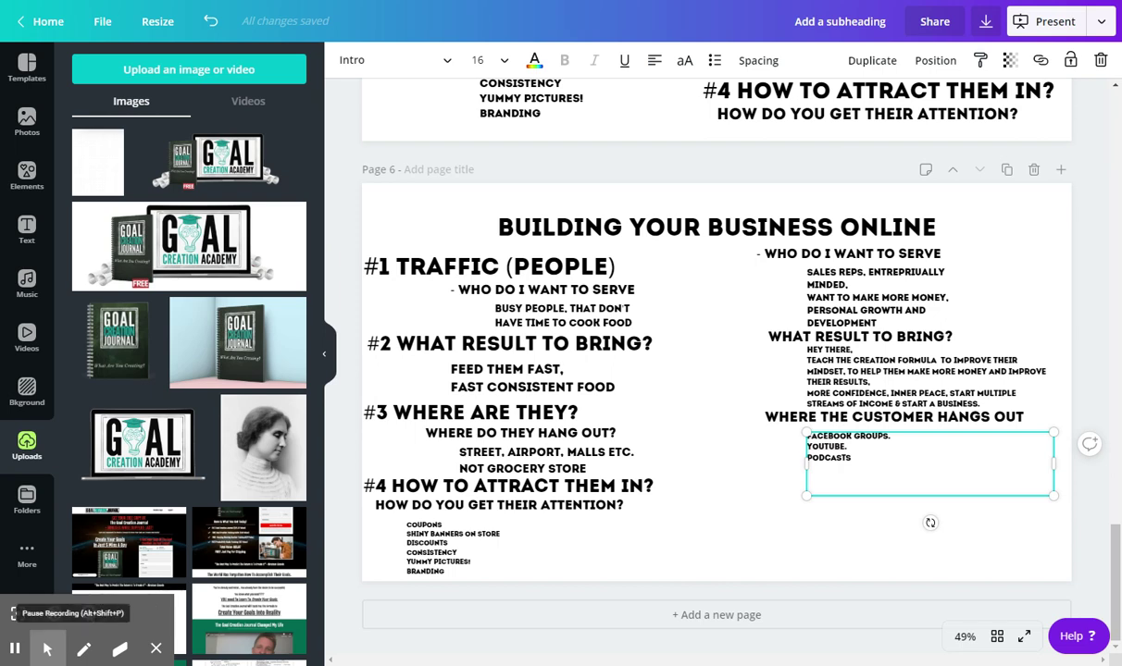
# Step: Resize the left coupons list so it sits higher
pyautogui.click(15, 648)
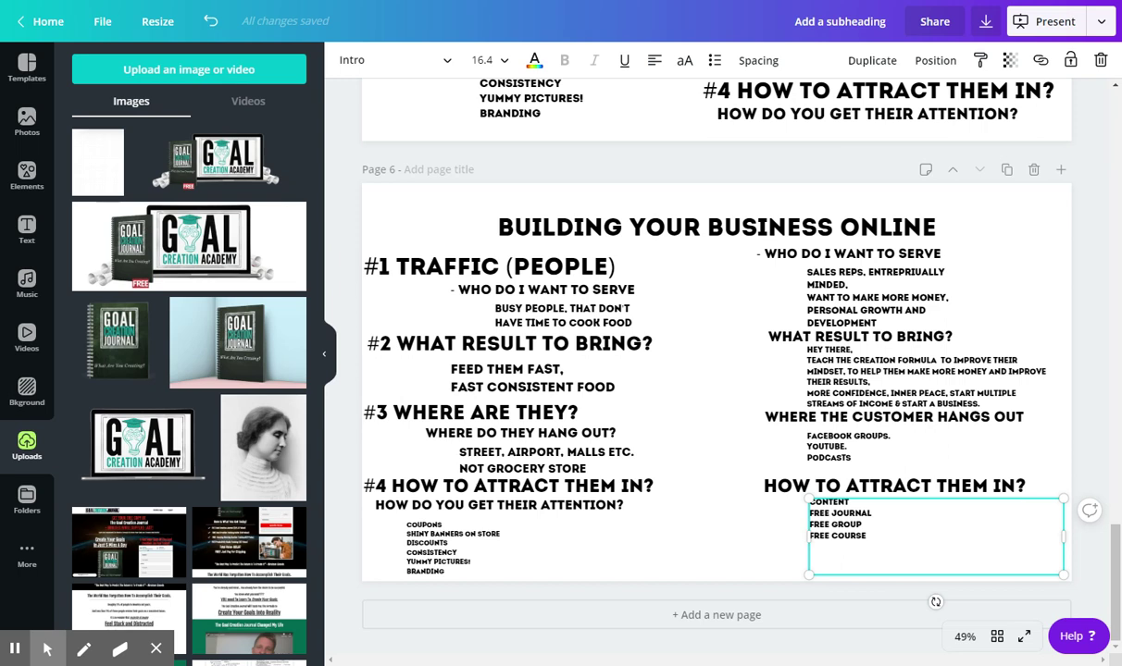
pyautogui.click(453, 546)
pyautogui.moveTo(566, 515); pyautogui.dragTo(597, 519)
# Step: Add a 'COUPONS,' line after FREE COURSE in the right attraction list
pyautogui.click(913, 541)
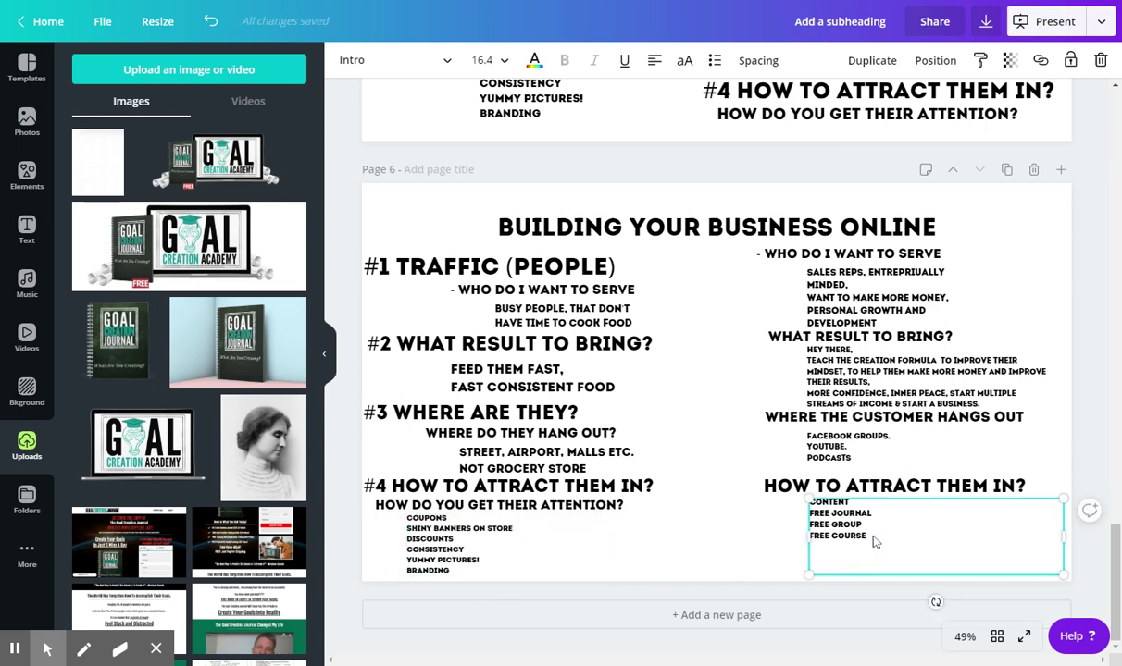
pyautogui.press('Return')
pyautogui.write('COUPON')
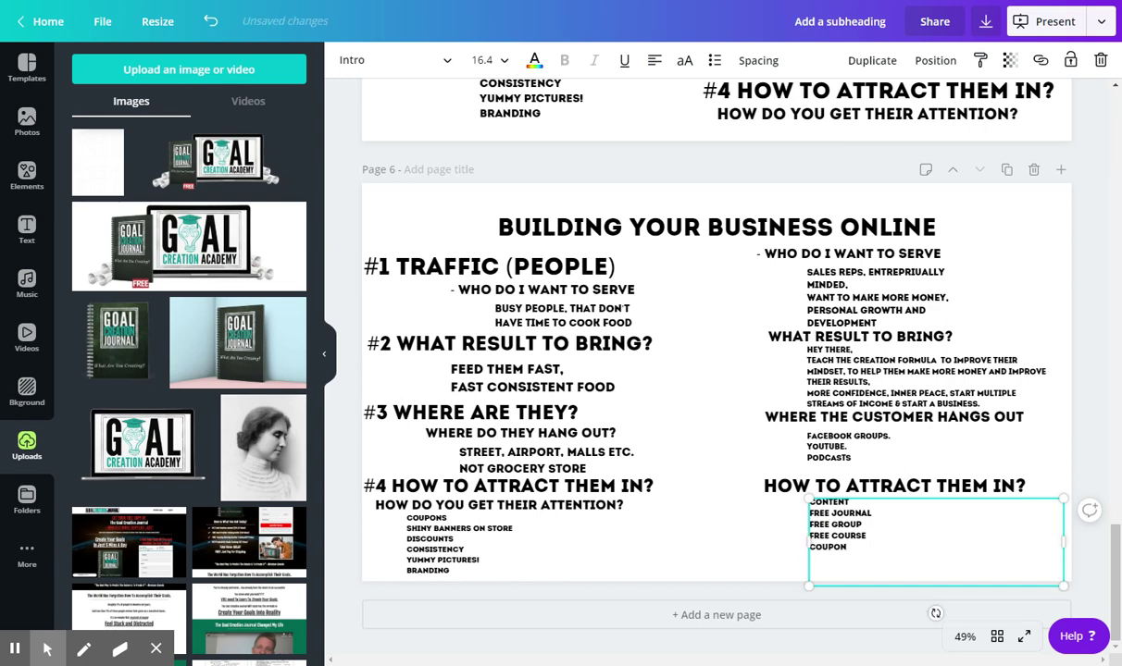
pyautogui.write('S,')
pyautogui.press('Return')
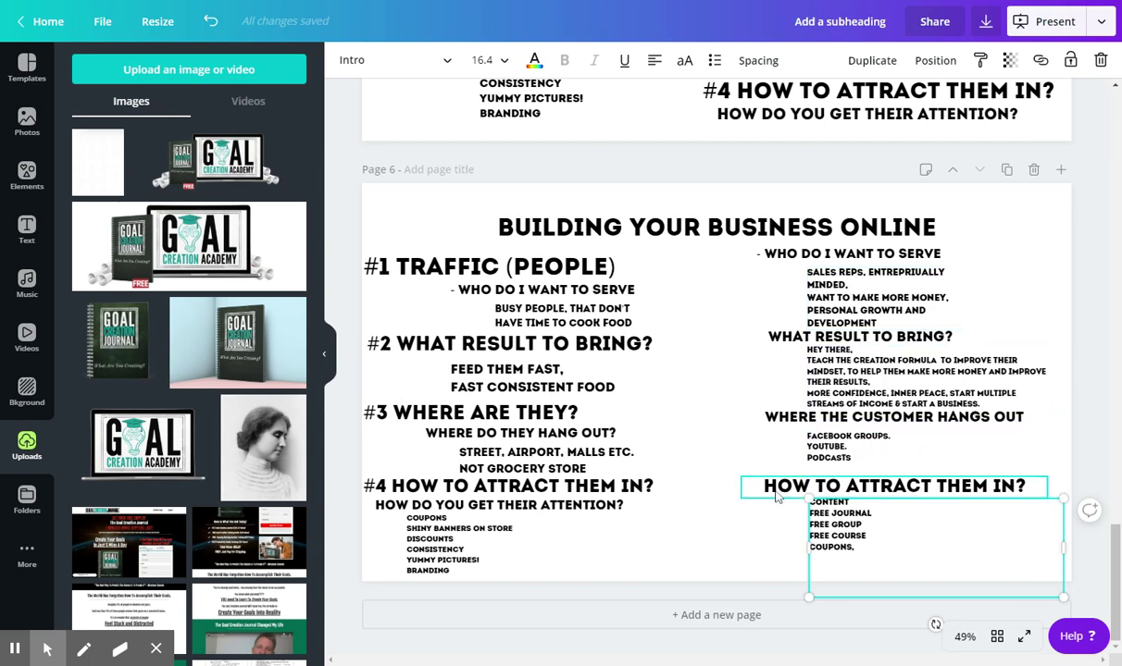
pyautogui.click(1047, 332)
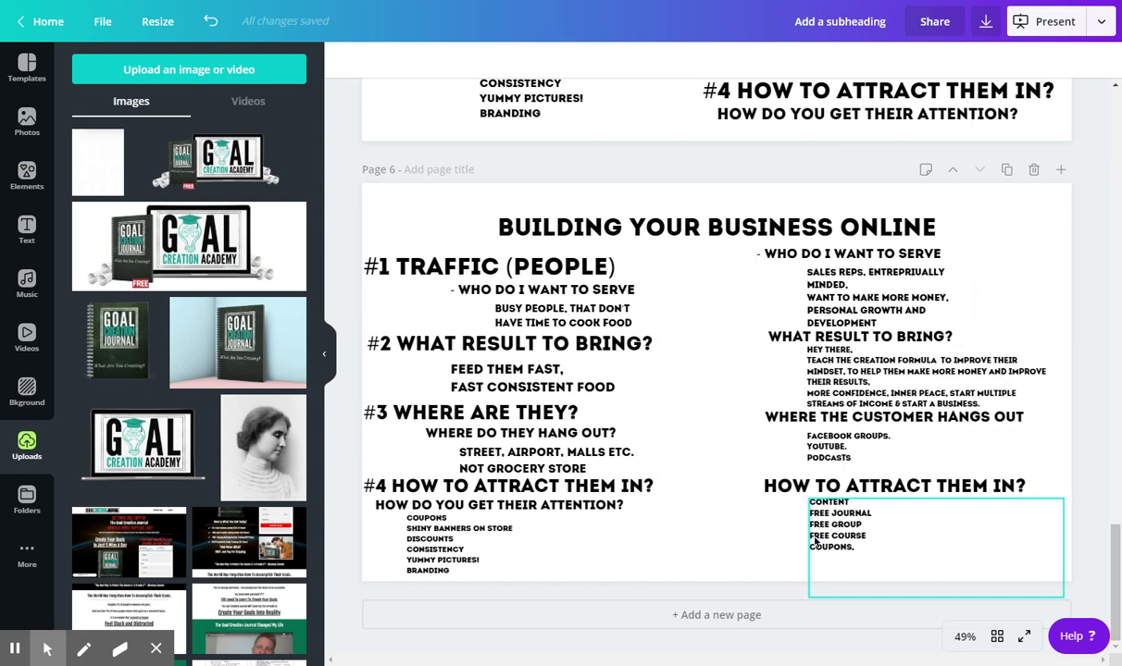
# Step: Insert the GOAL Creation Academy laptop image, shrink it and position it bottom centre between the lists
pyautogui.click(193, 158)
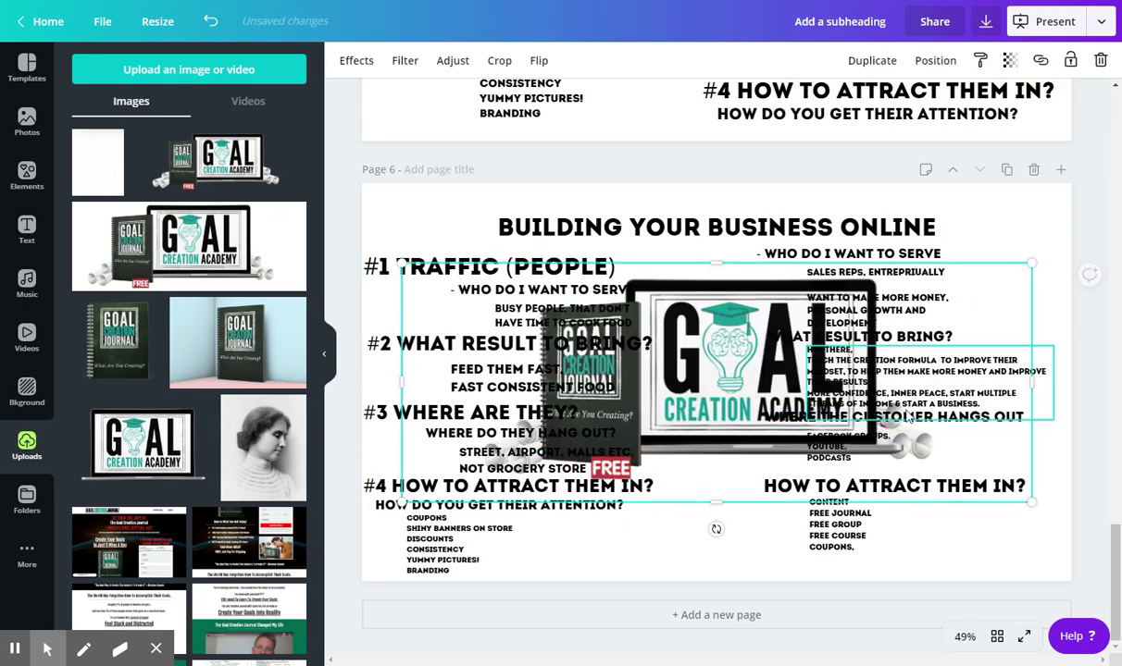
pyautogui.moveTo(1031, 264); pyautogui.dragTo(413, 454)
pyautogui.moveTo(486, 470); pyautogui.dragTo(691, 544)
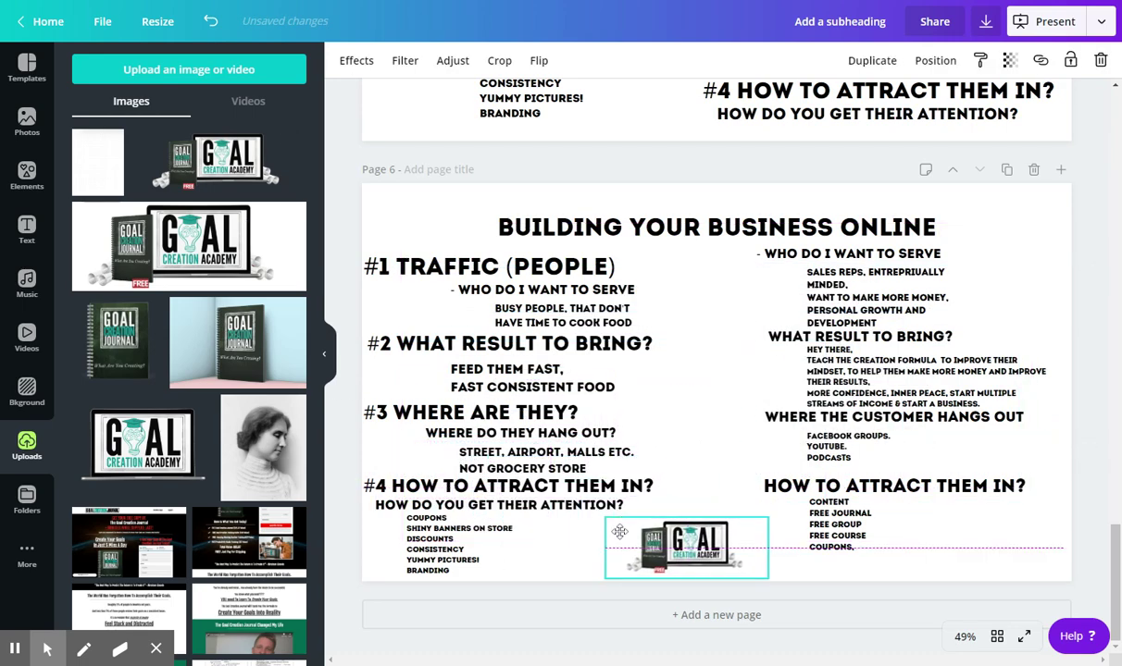
pyautogui.moveTo(768, 518); pyautogui.dragTo(802, 501)
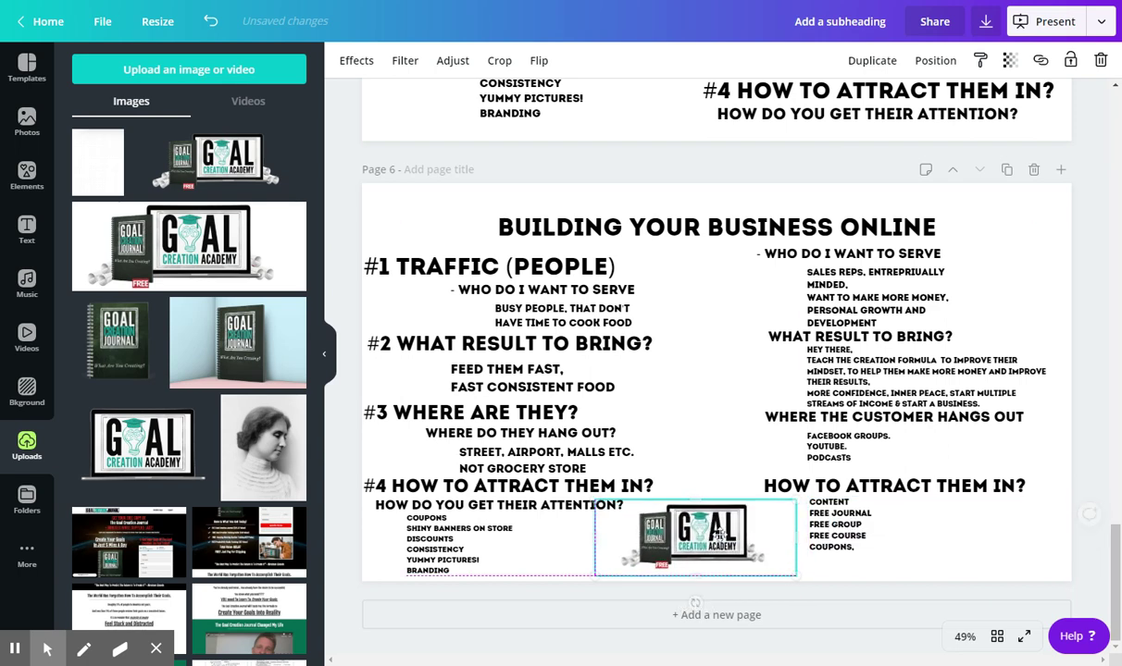
pyautogui.moveTo(722, 540); pyautogui.dragTo(713, 536)
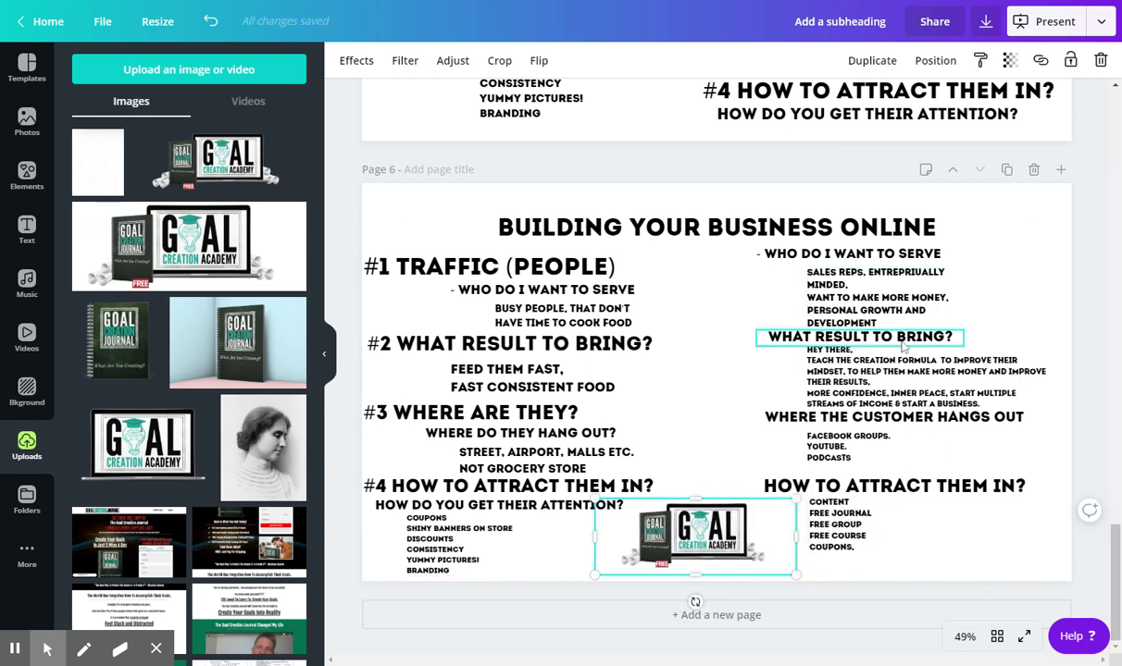